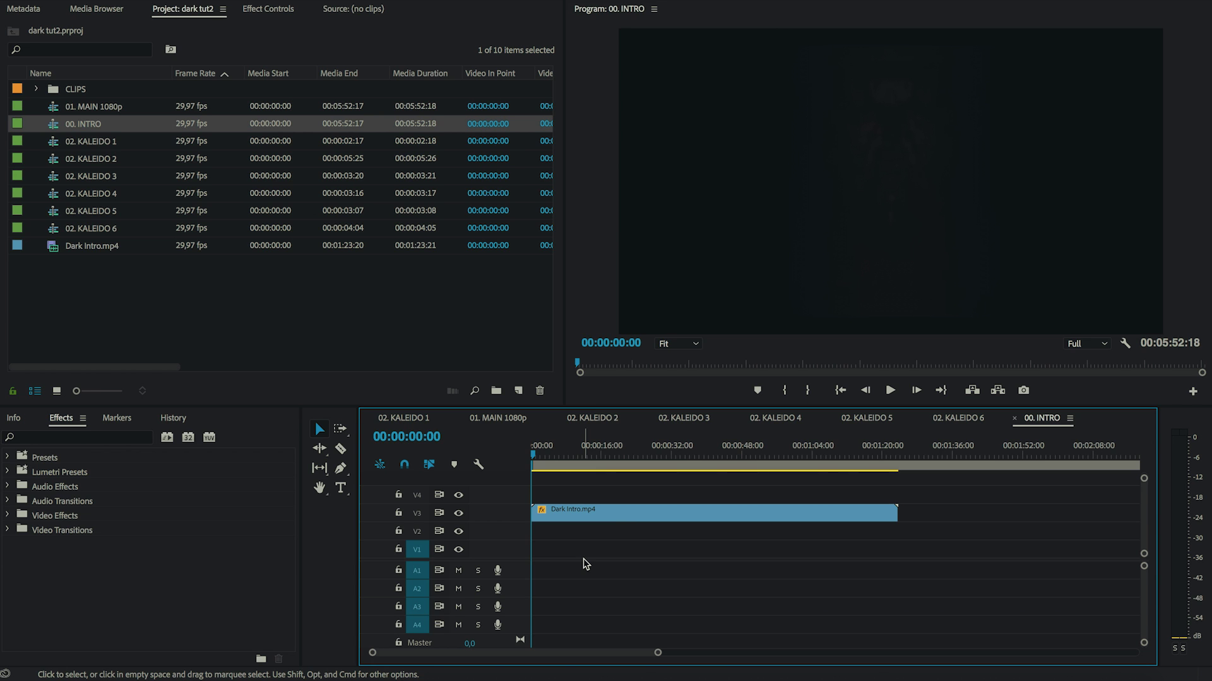
Play and scrub the INTRO sequence forward to about six seconds
key(space)
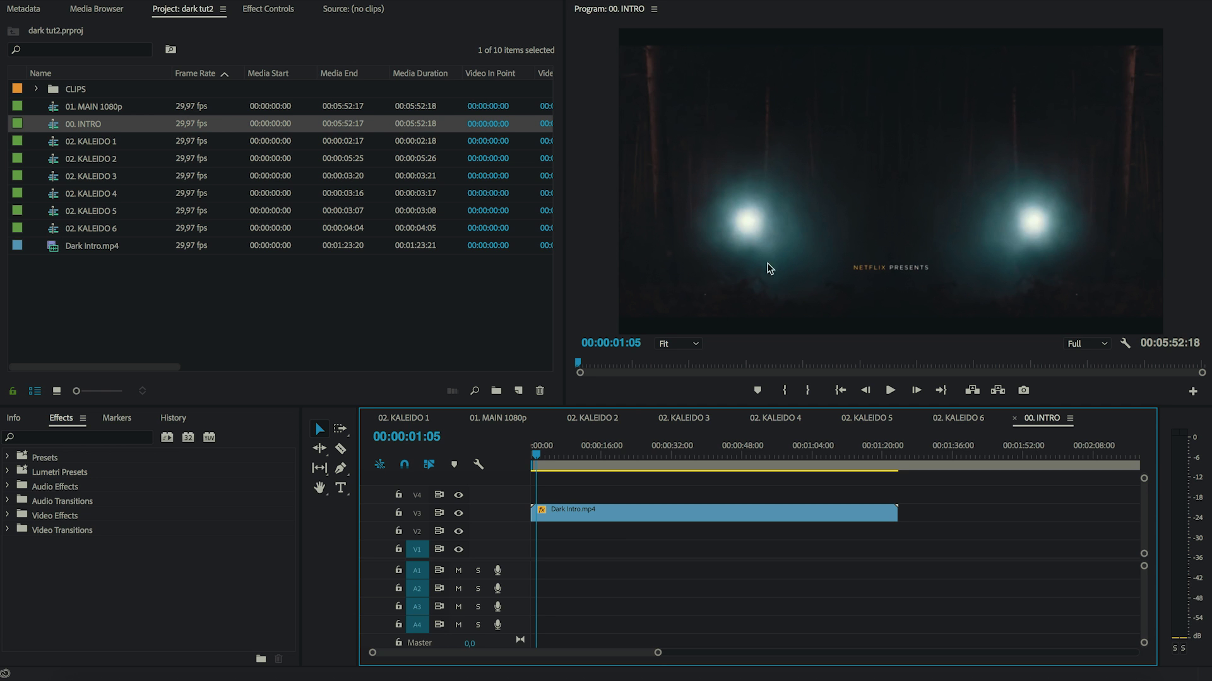
drag(536, 456, 551, 457)
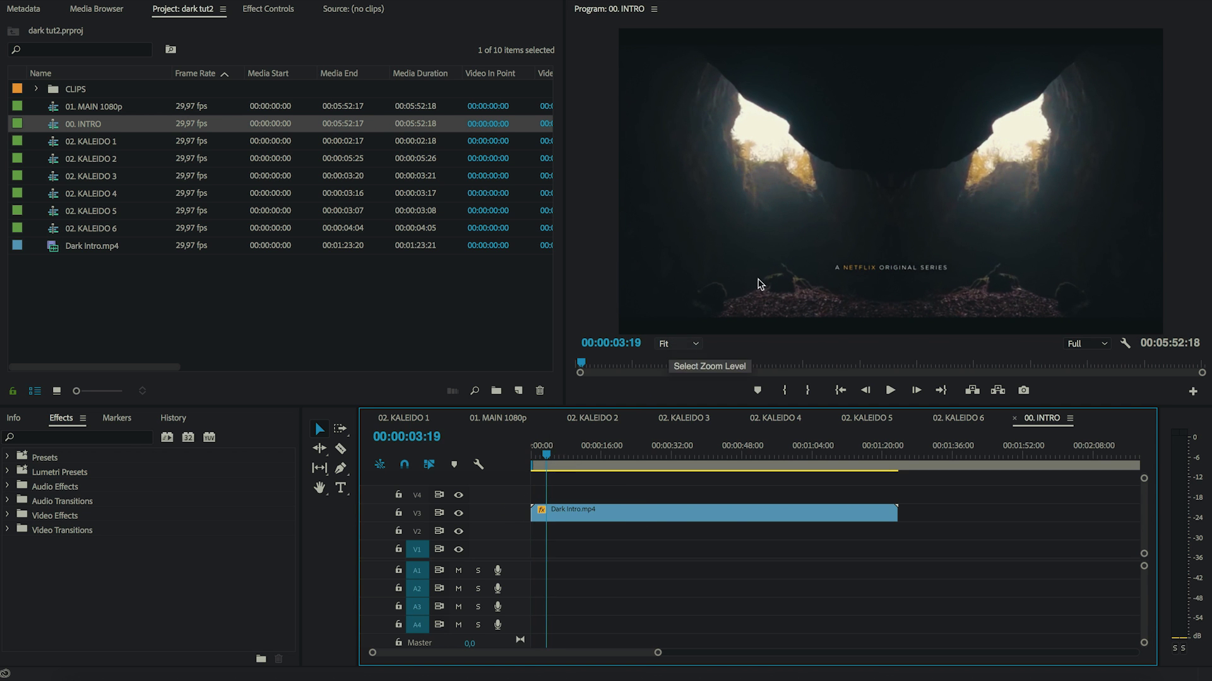
drag(547, 457, 547, 459)
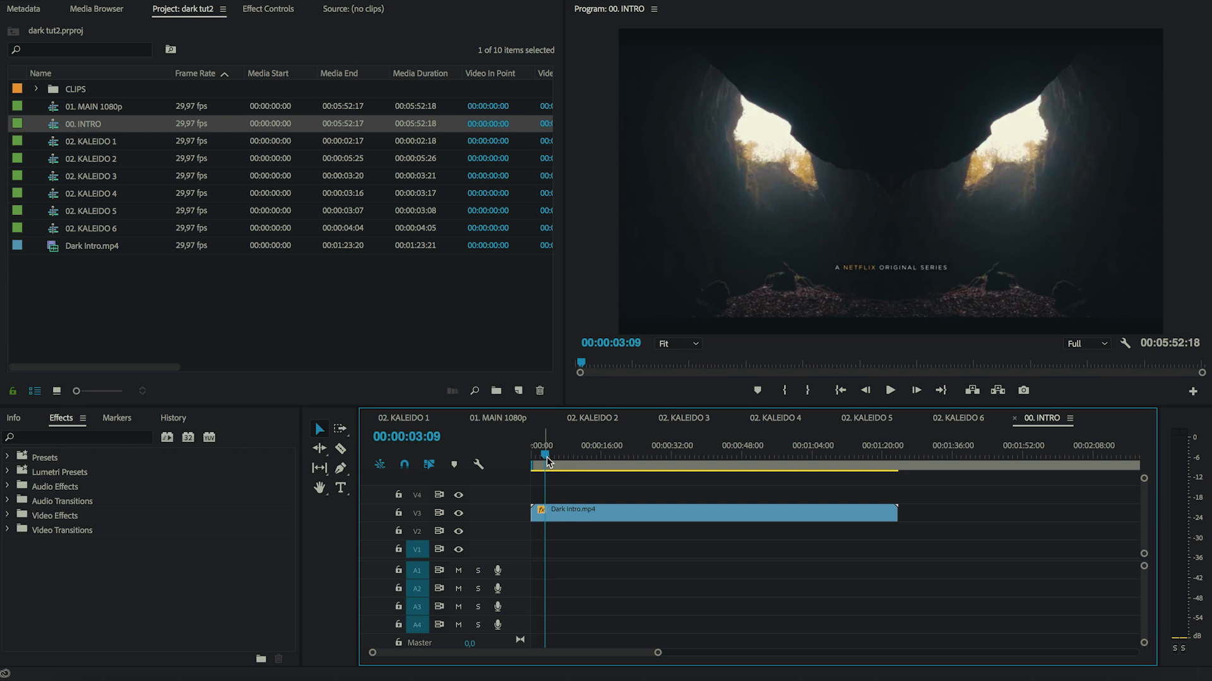
drag(548, 460, 565, 459)
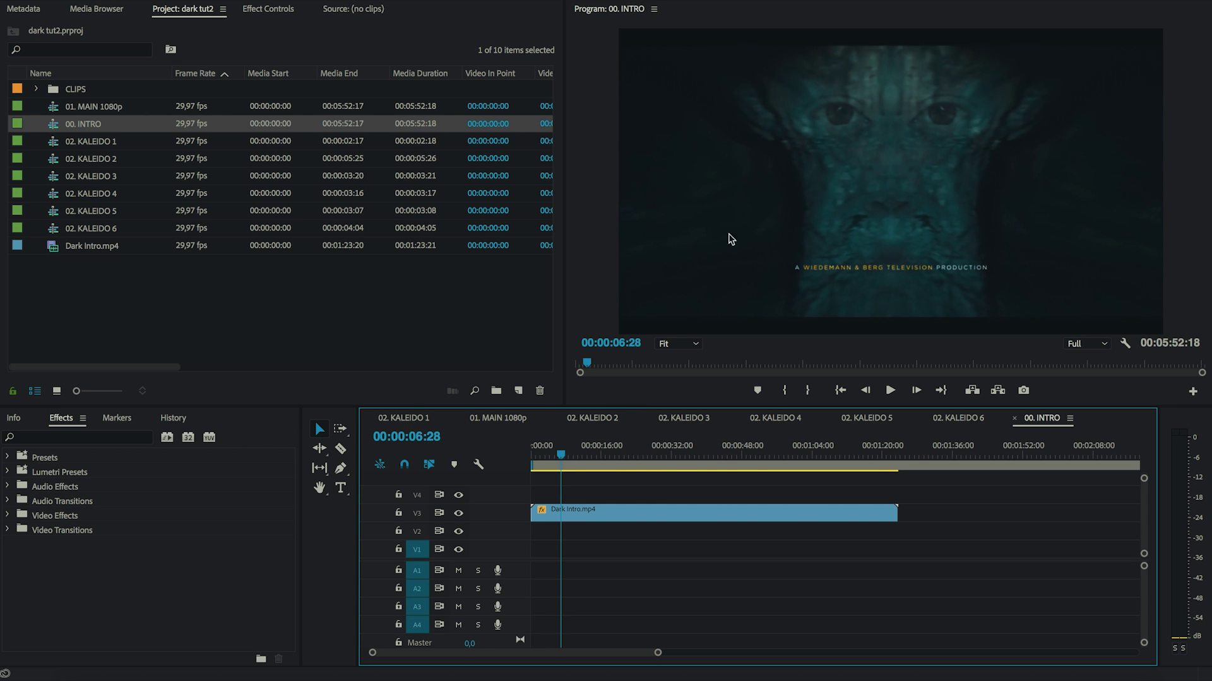
Inspect the Dark Intro.mp4 clip's effect settings and blend modes, leaving them unchanged
click(259, 9)
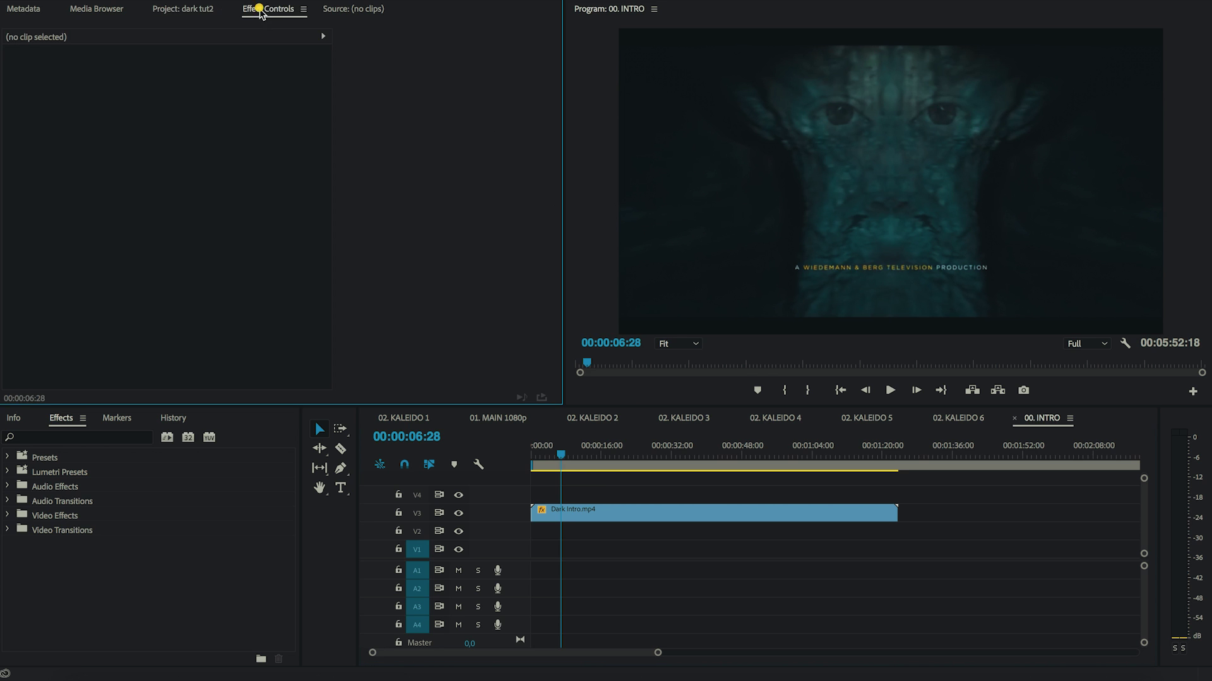
click(581, 514)
click(214, 235)
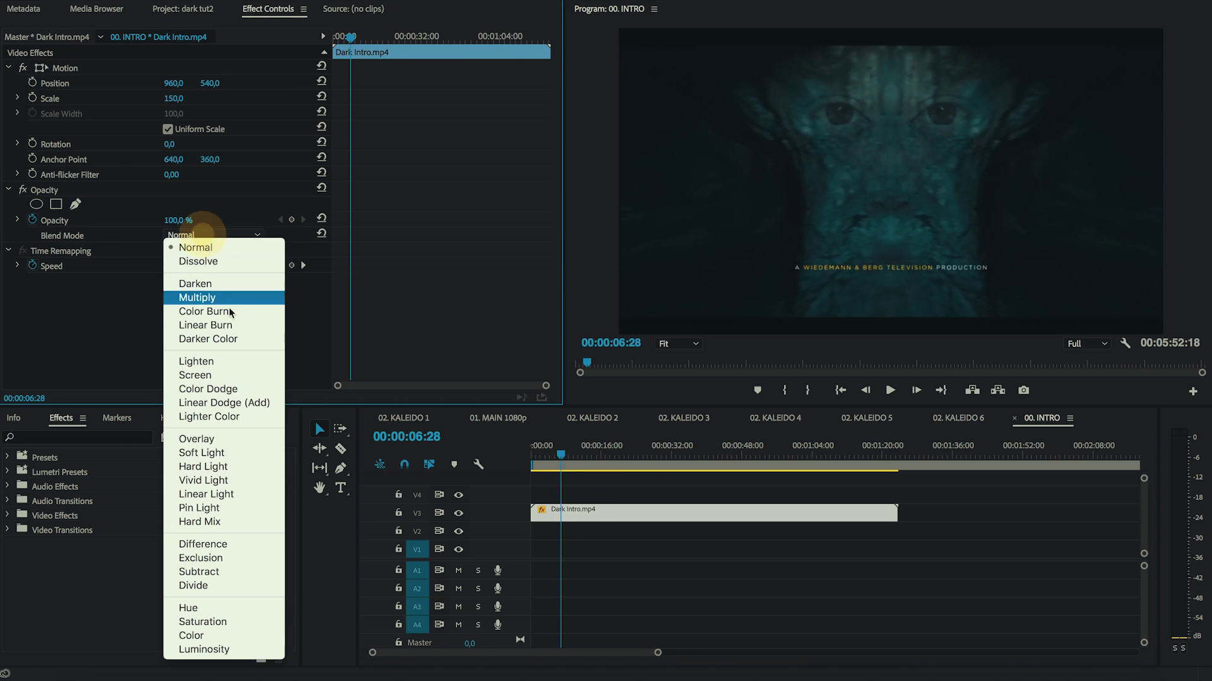
click(106, 344)
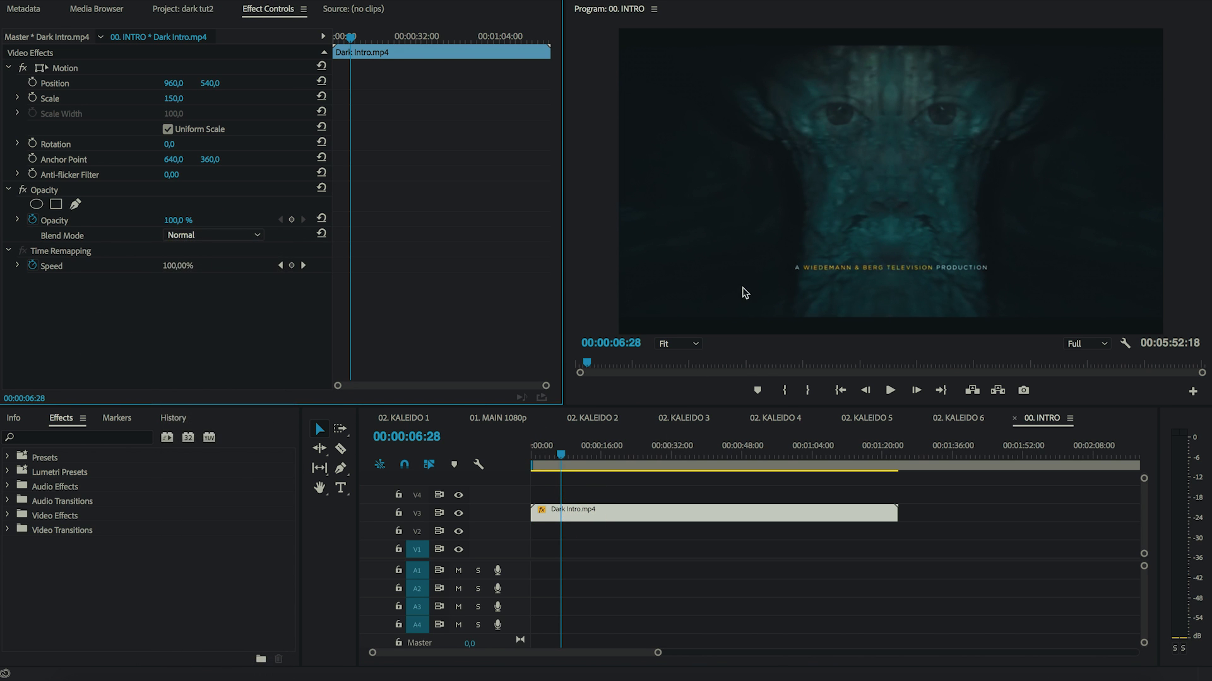
click(212, 11)
Scrub the intro toward one minute, then delete the Dark Intro.mp4 clip from V3
click(581, 450)
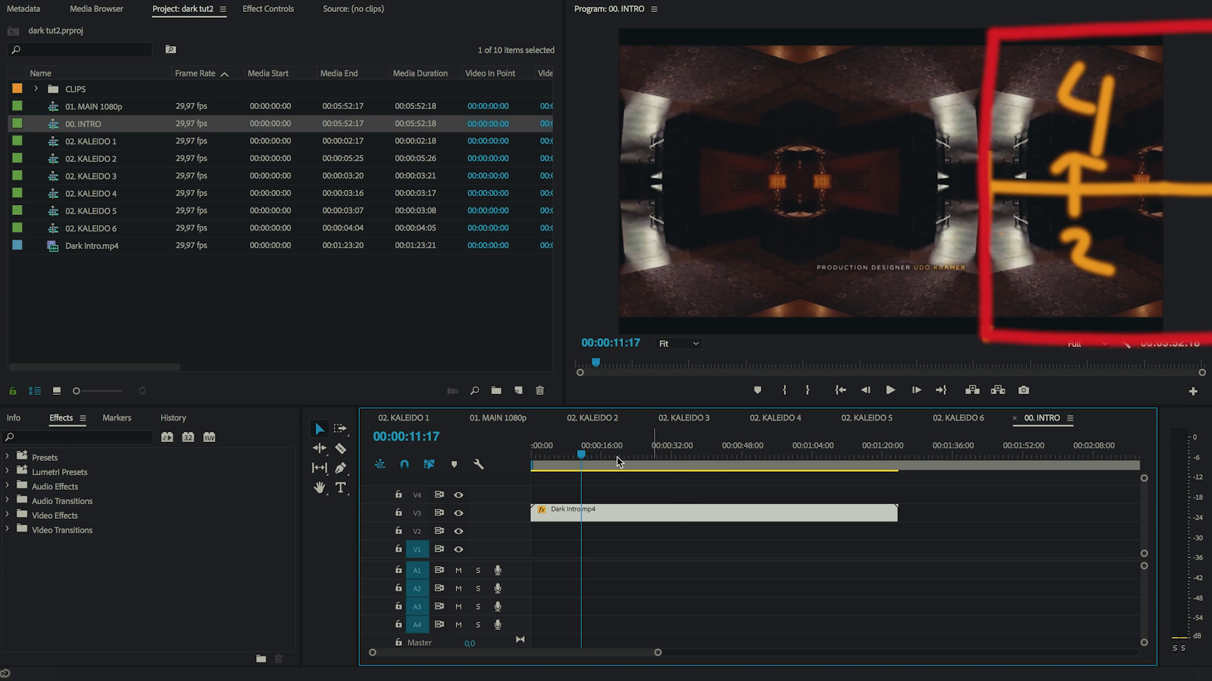
drag(582, 461, 597, 466)
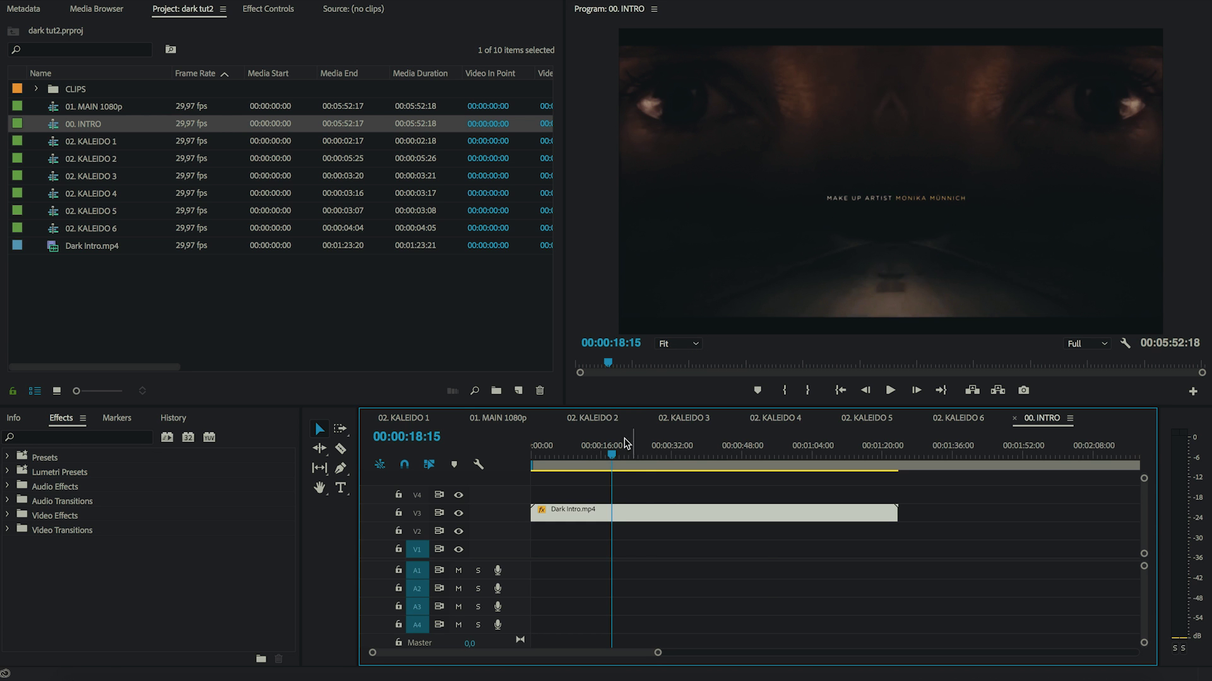
drag(611, 454, 809, 453)
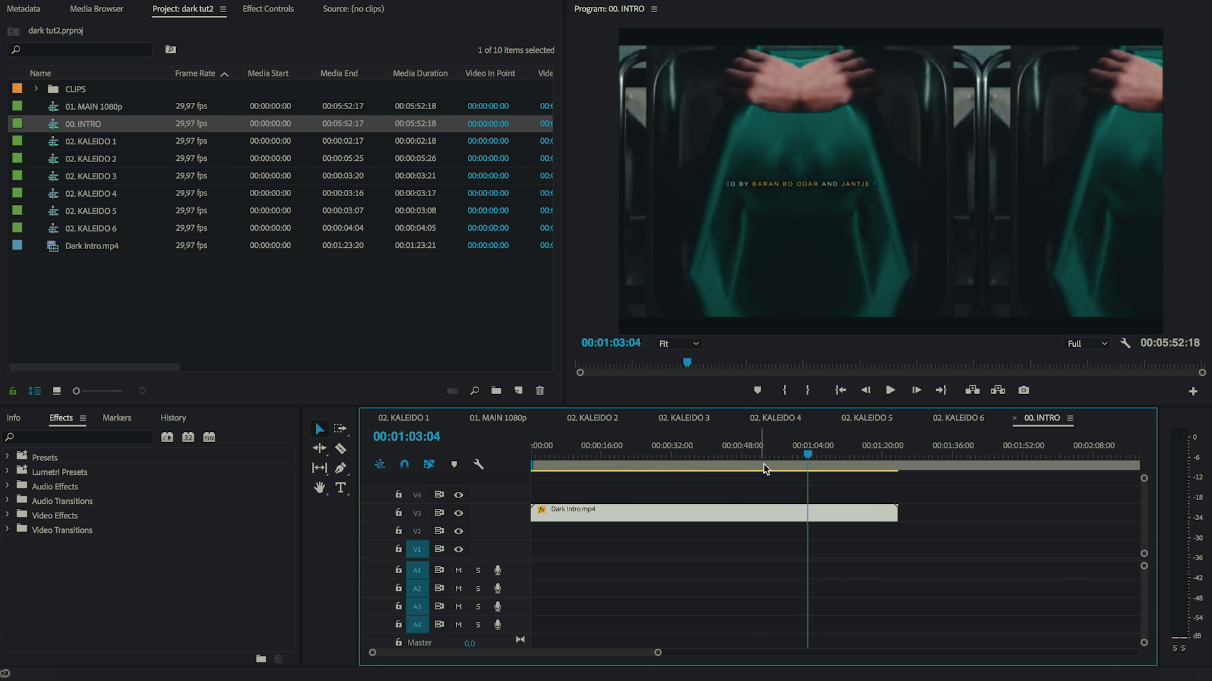
key(BackSpace)
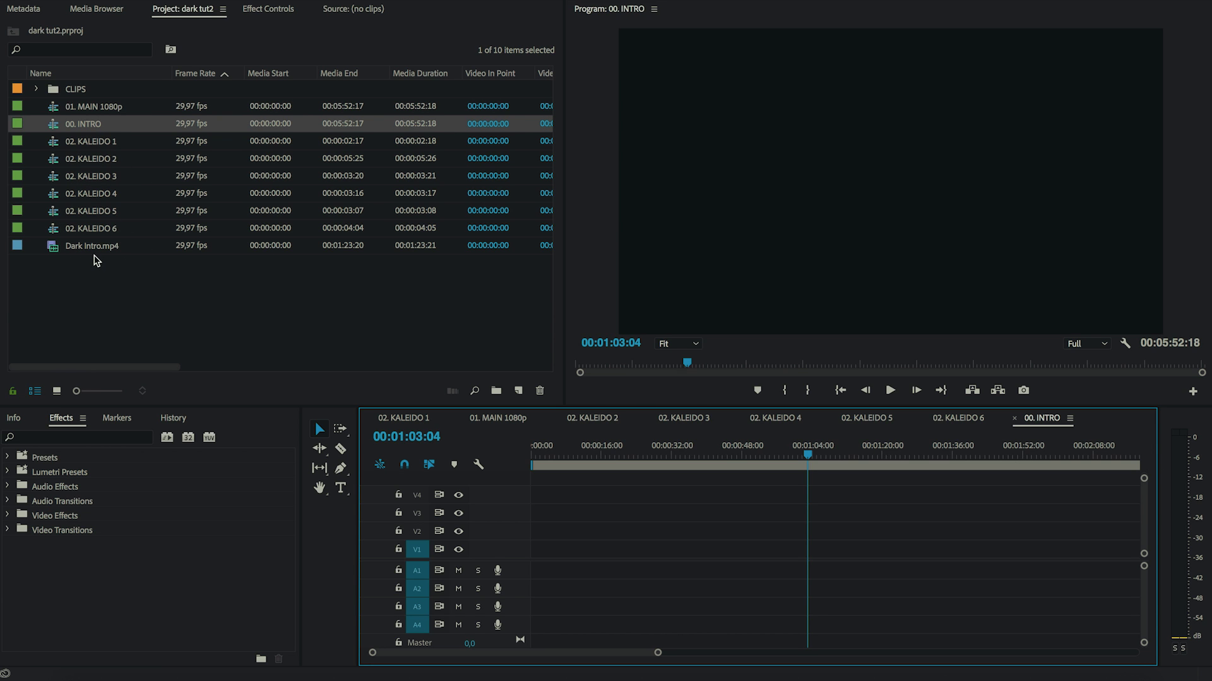
Open 01. MAIN 1080p and 02. KALEIDO 1, previewing the walker footage
double_click(93, 106)
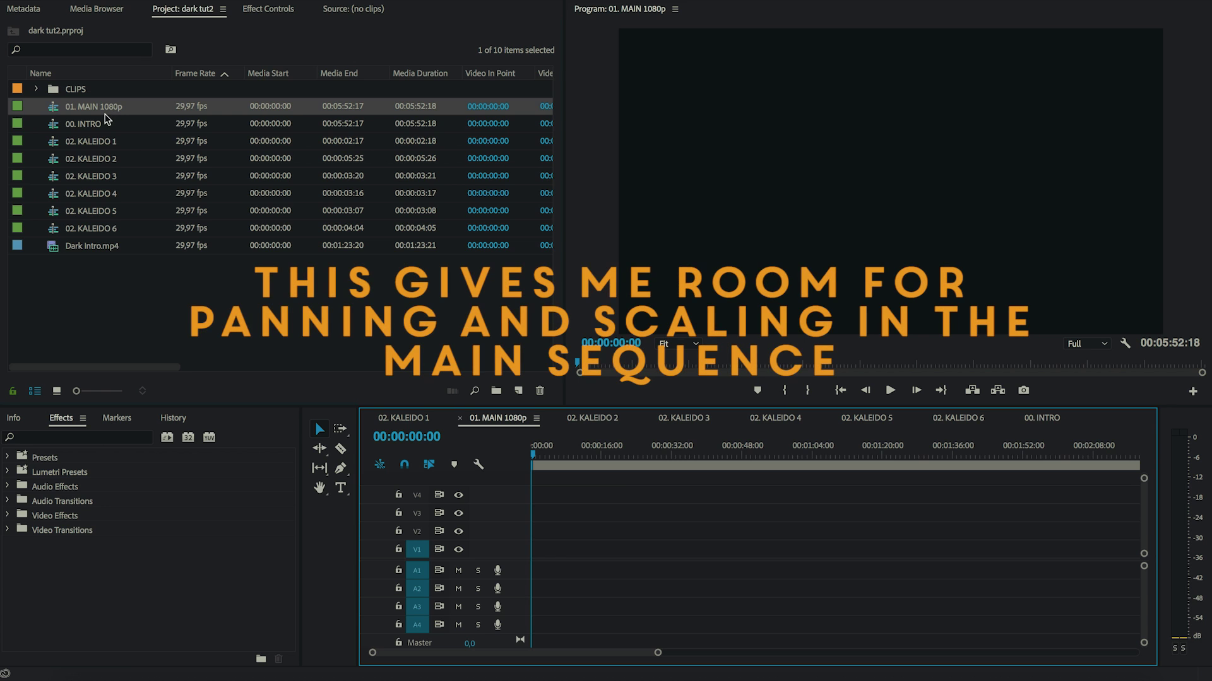
click(98, 143)
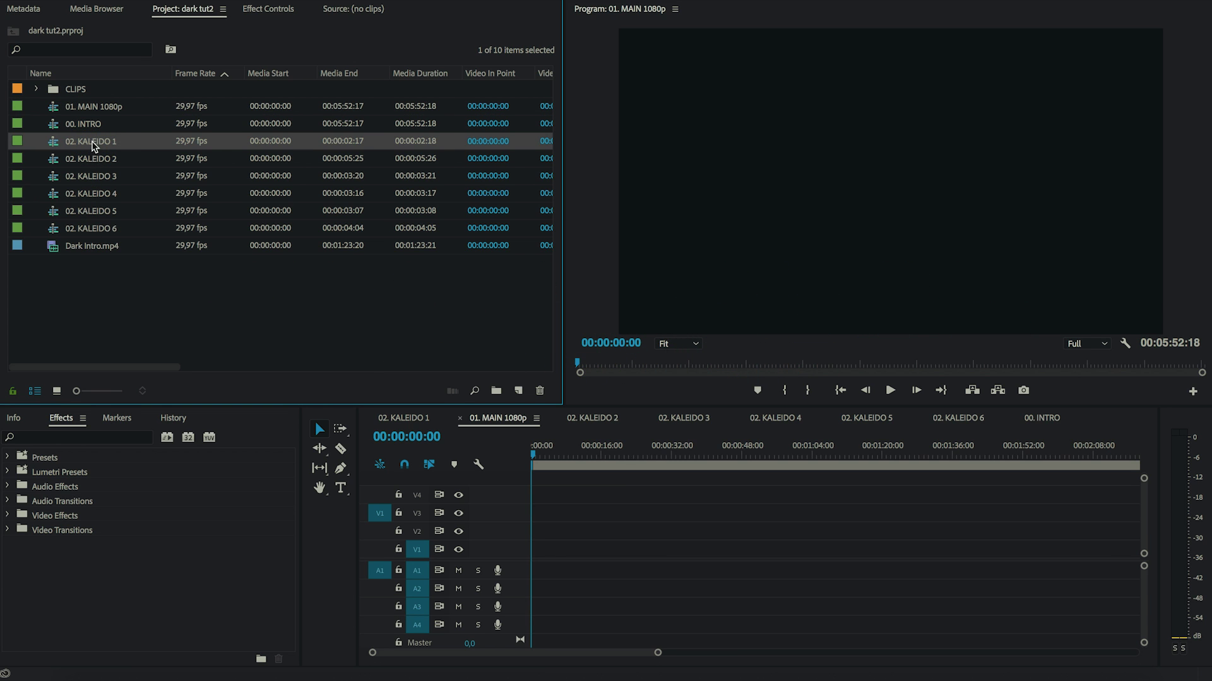
click(91, 145)
double_click(54, 144)
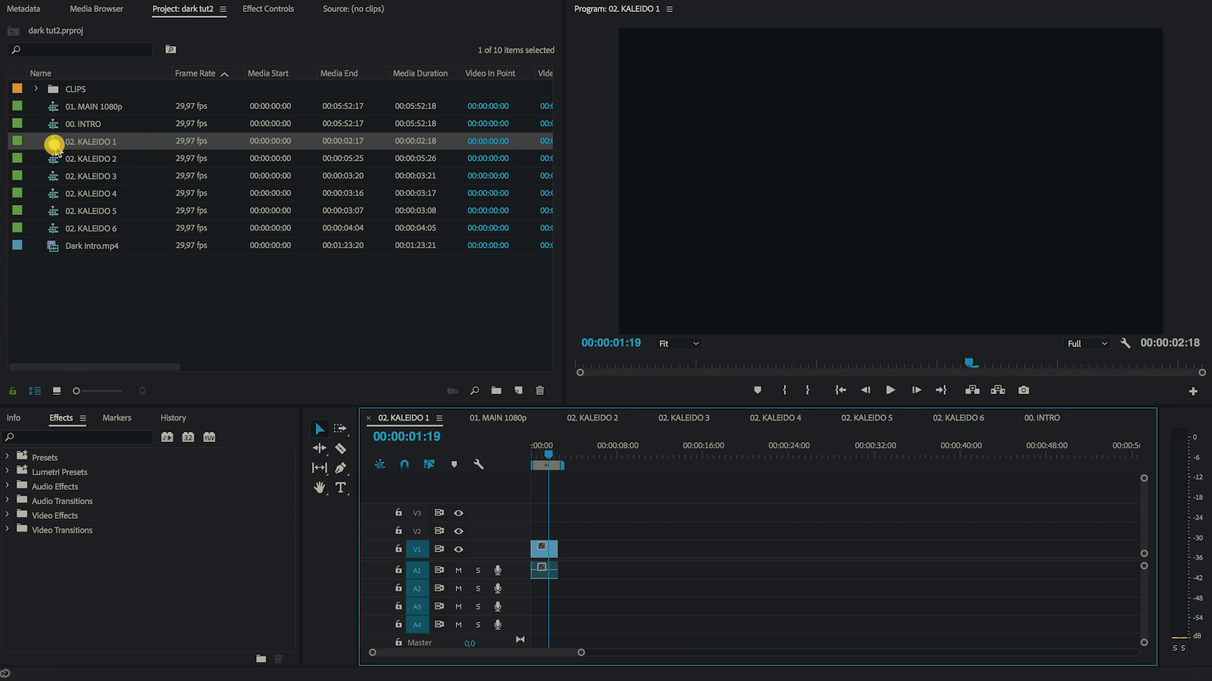
mouse_move(548, 462)
mouse_down()
mouse_move(533, 462)
mouse_move(548, 464)
mouse_up()
Open 02. KALEIDO 2 and set the preview to 00:00:02:18
double_click(73, 158)
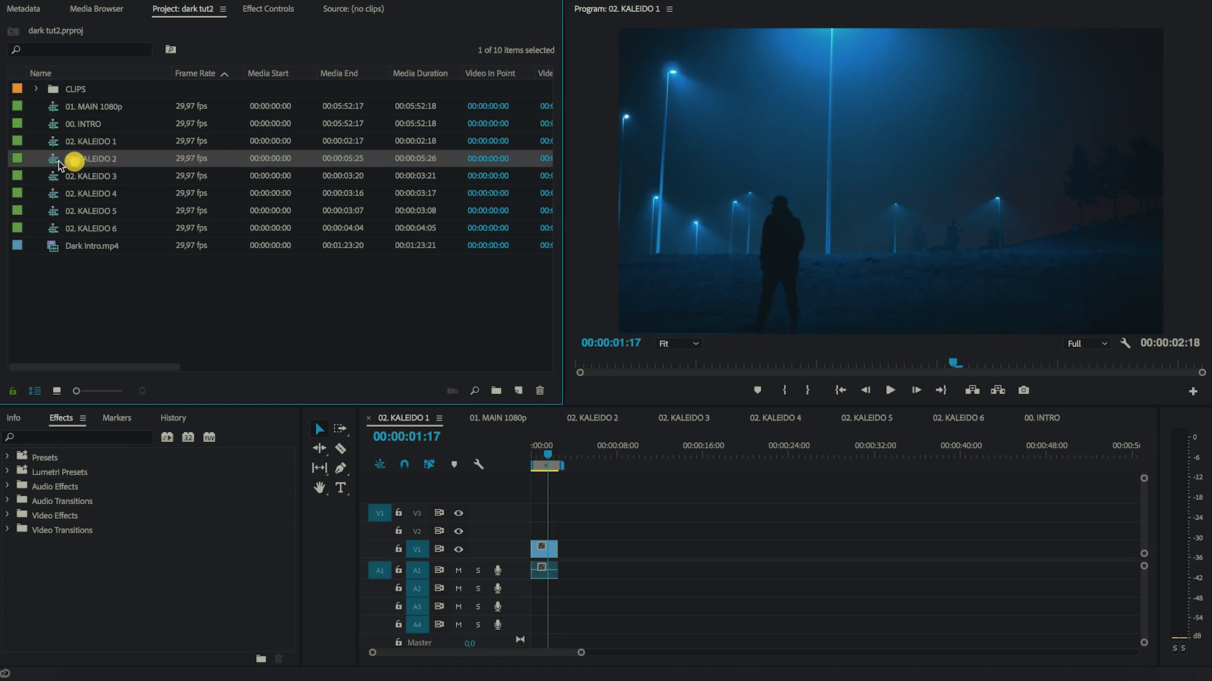
mouse_move(556, 450)
mouse_down()
mouse_move(537, 457)
mouse_move(552, 456)
mouse_up()
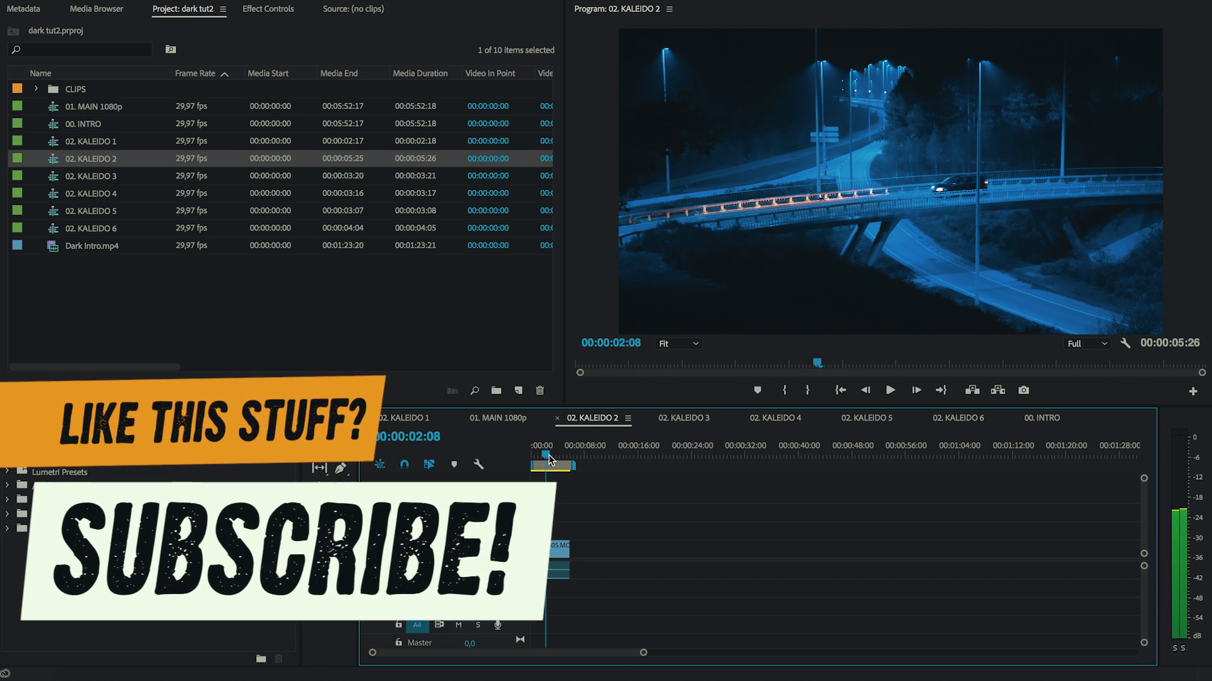
drag(552, 458, 551, 455)
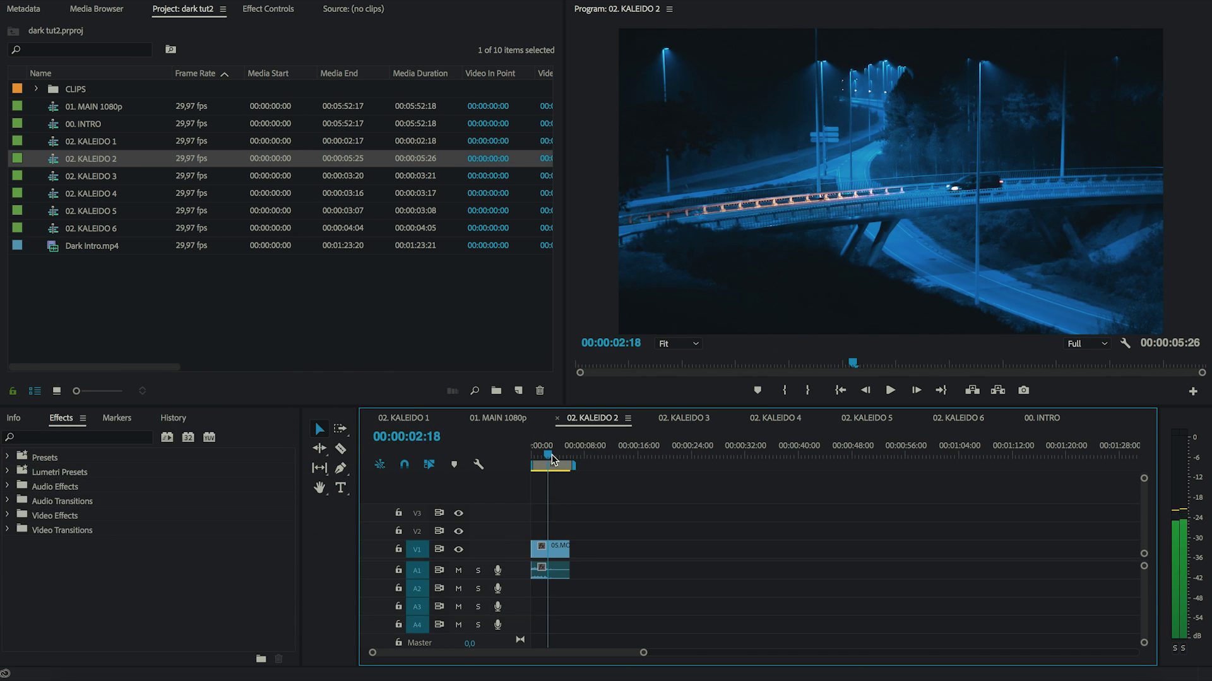
Unlink 05.MOV in KALEIDO 2 and delete its A1 audio
click(551, 549)
right_click(552, 548)
click(551, 548)
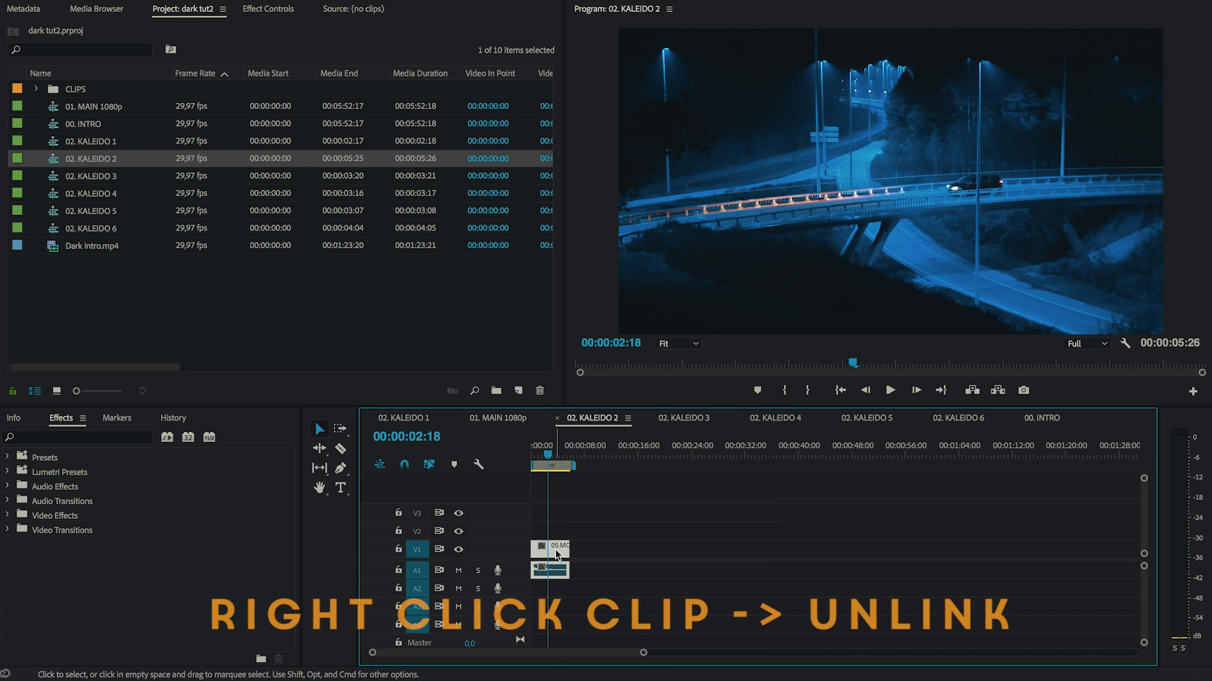
right_click(559, 549)
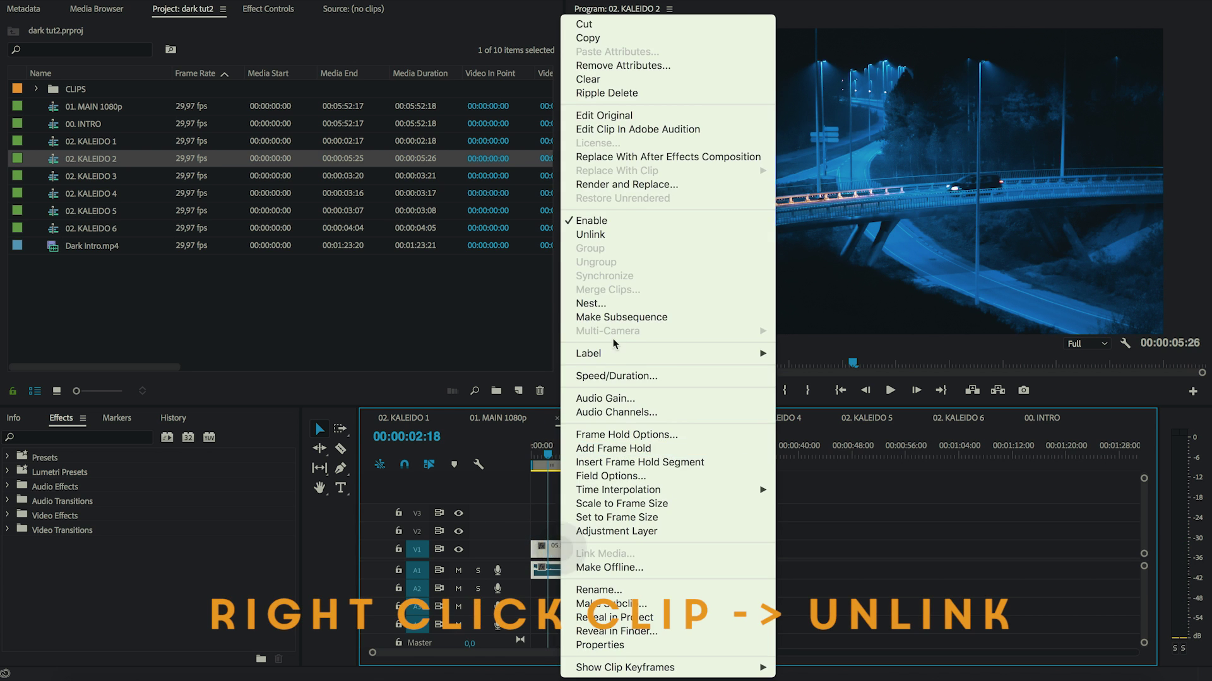
click(615, 236)
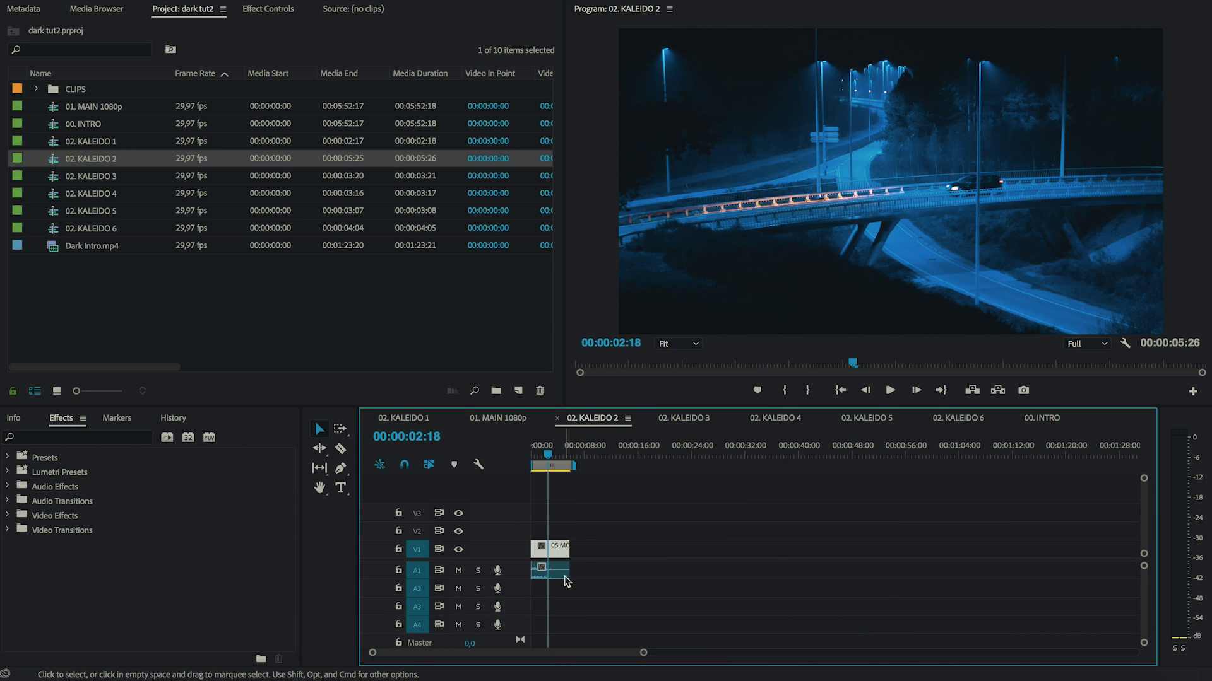
click(558, 571)
key(BackSpace)
Duplicate the 05.MOV video clip onto track V2
drag(643, 653, 594, 655)
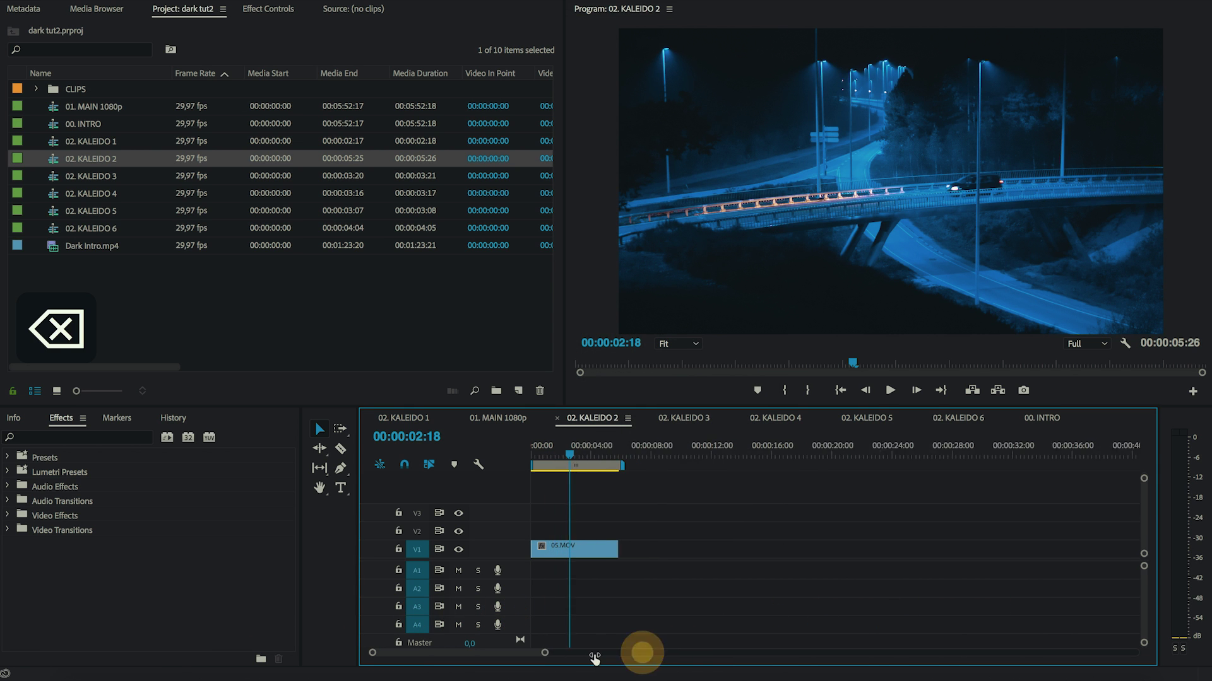
click(590, 549)
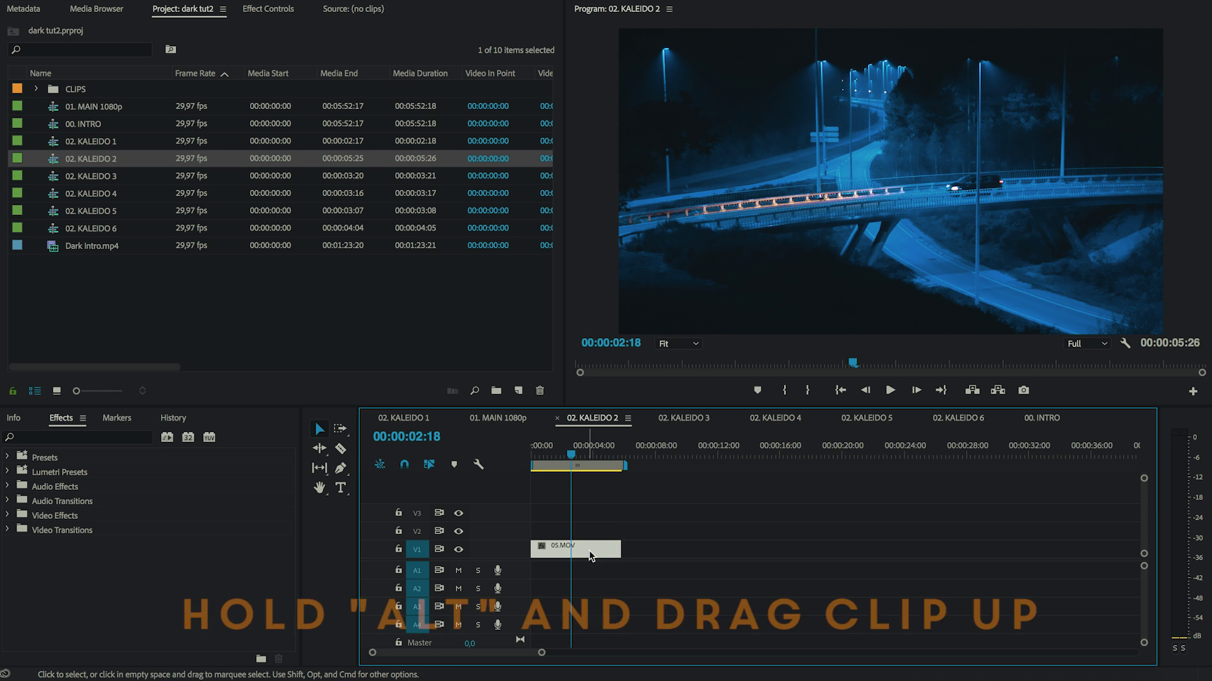
drag(590, 549, 591, 536)
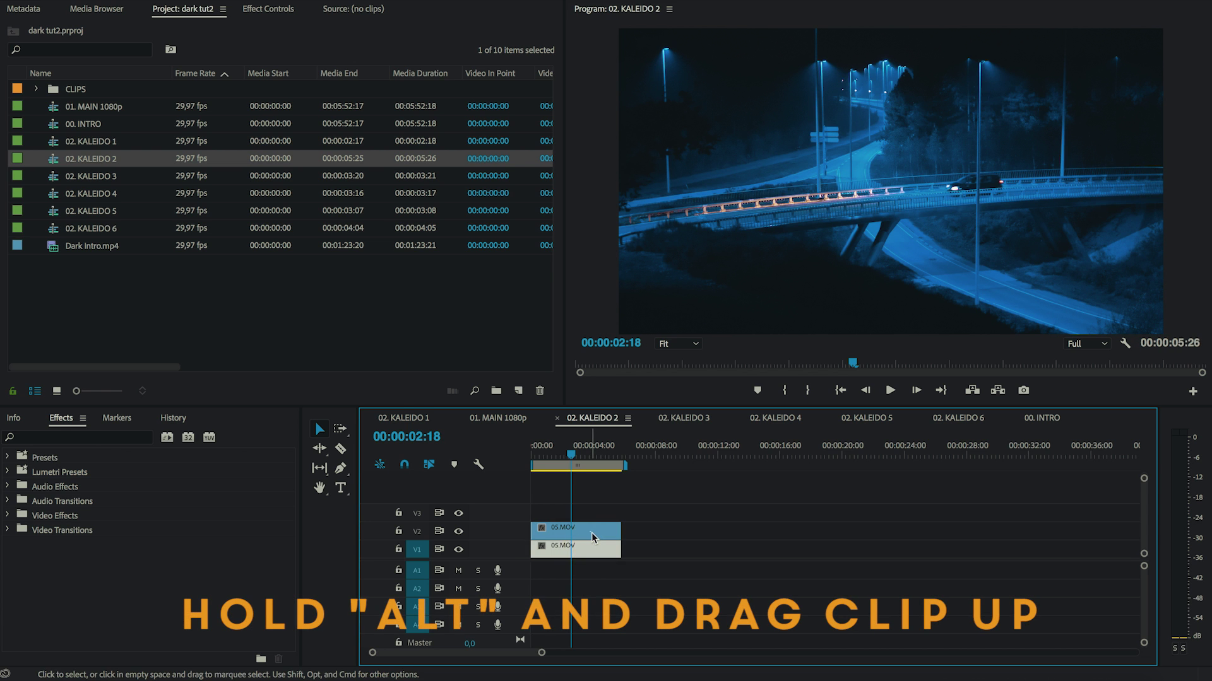
click(584, 546)
Apply Horizontal Flip to the V2 copy of 05.MOV and locate the Crop effect
click(81, 437)
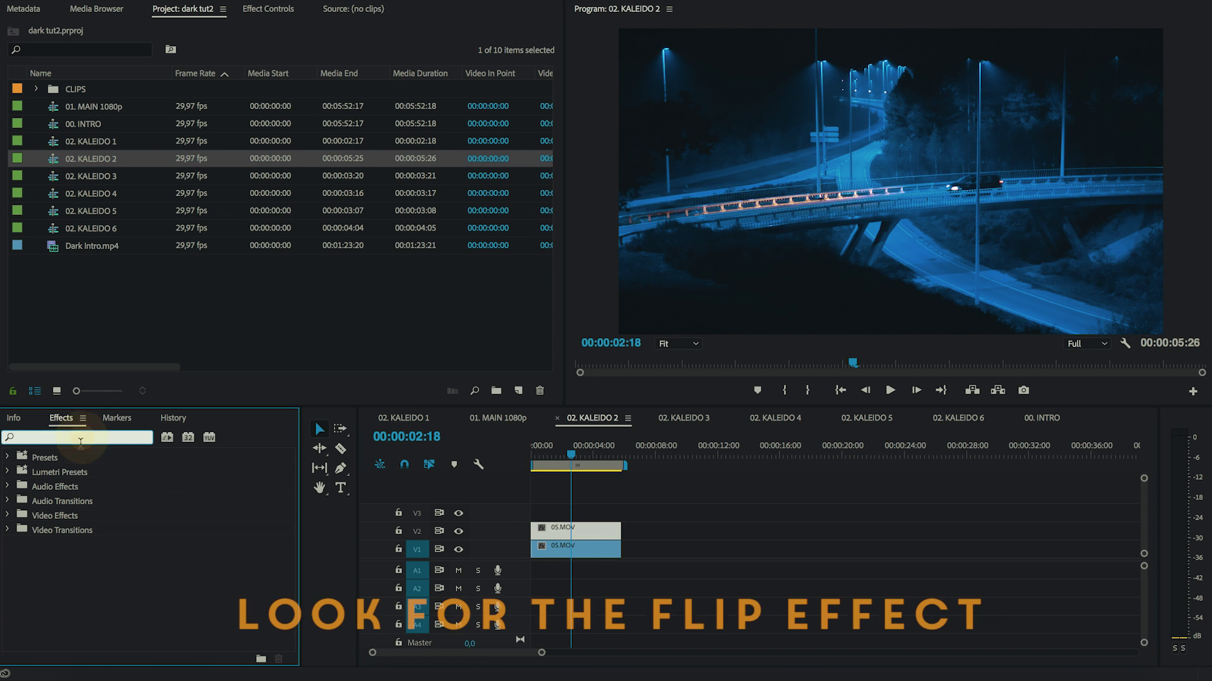
text(flip)
click(80, 546)
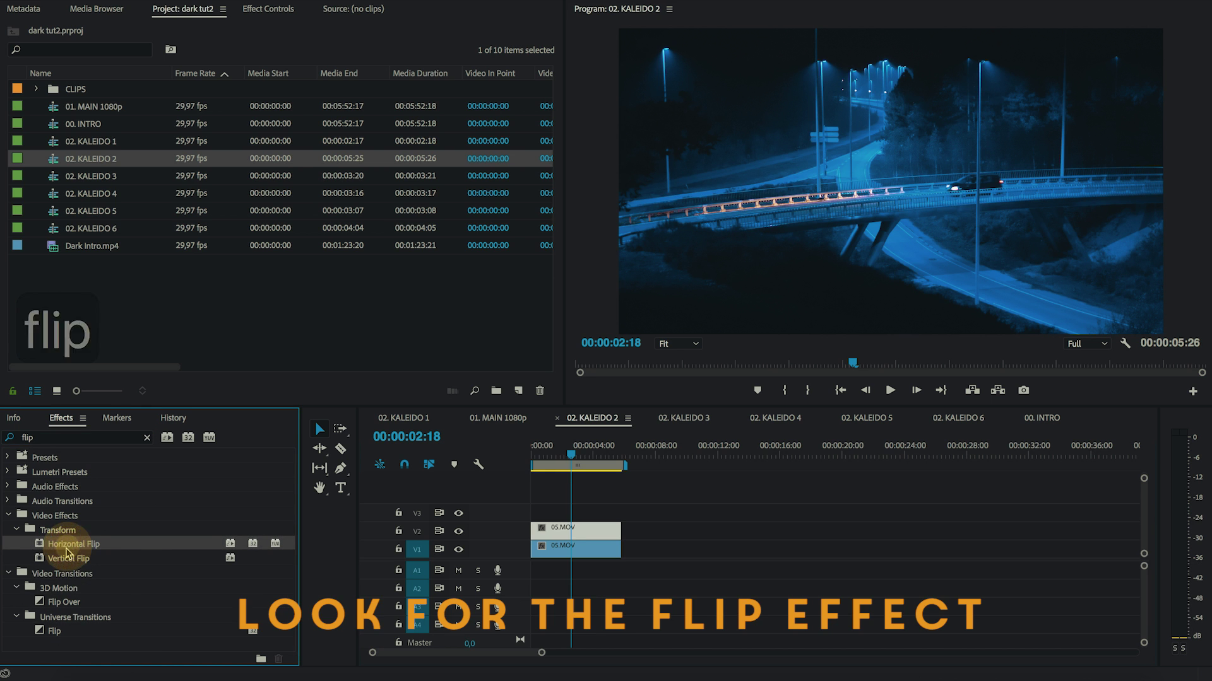
drag(80, 549, 571, 531)
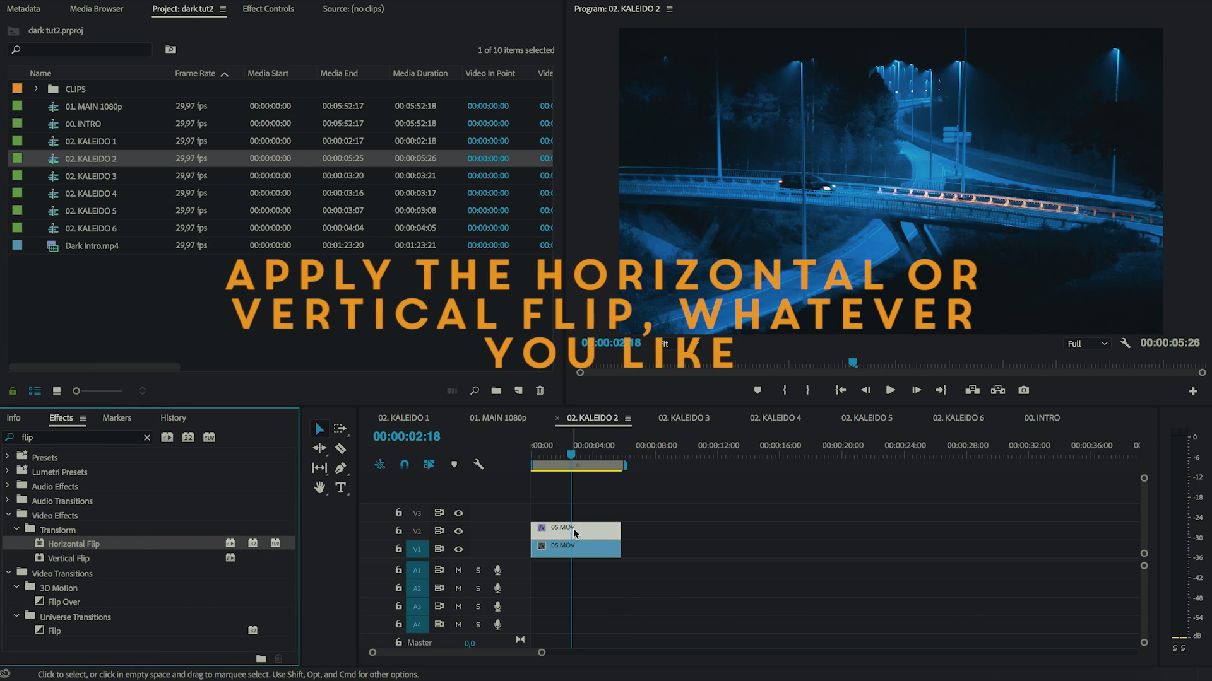
click(82, 440)
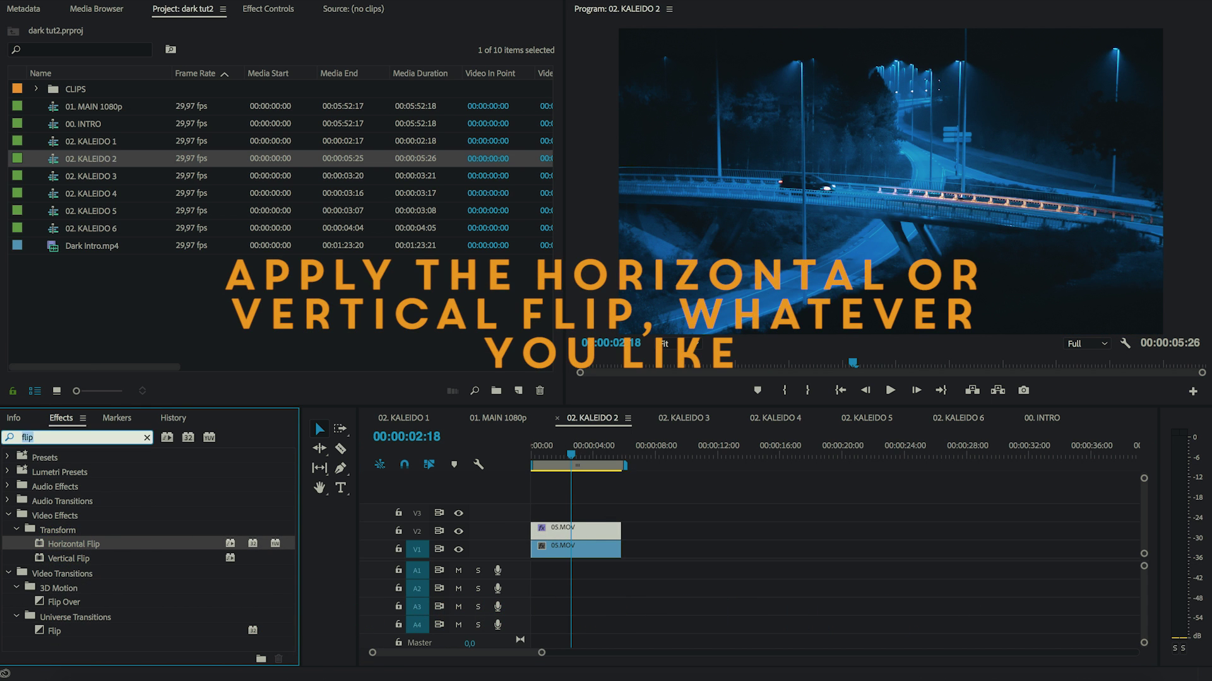
text(crop)
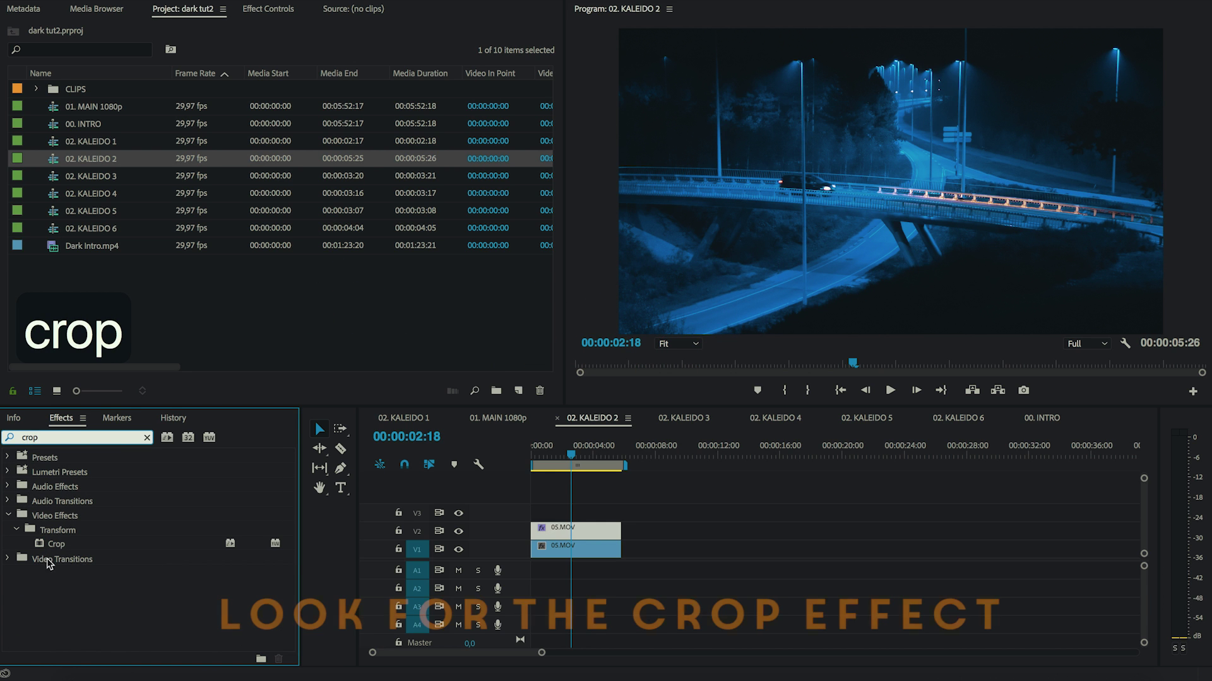
click(59, 543)
Apply Crop to the V2 copy with Crop Right at 50% and preview the mirror
drag(39, 549, 569, 538)
click(263, 9)
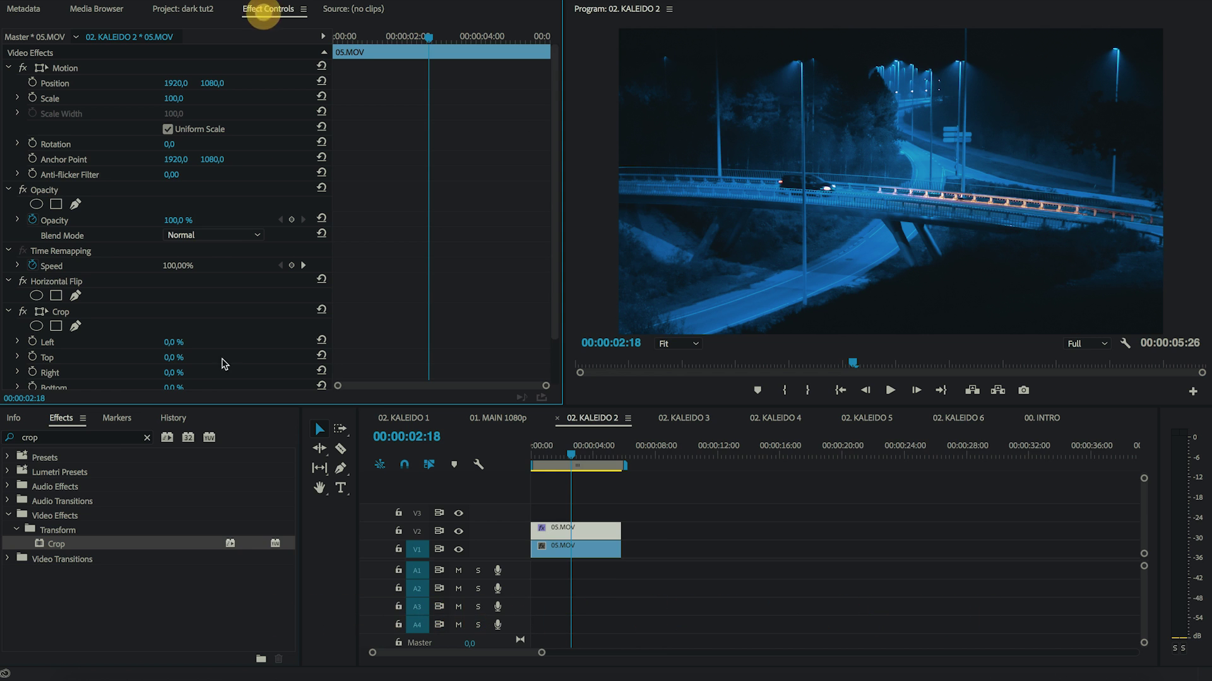
scroll(205, 371, down, 1)
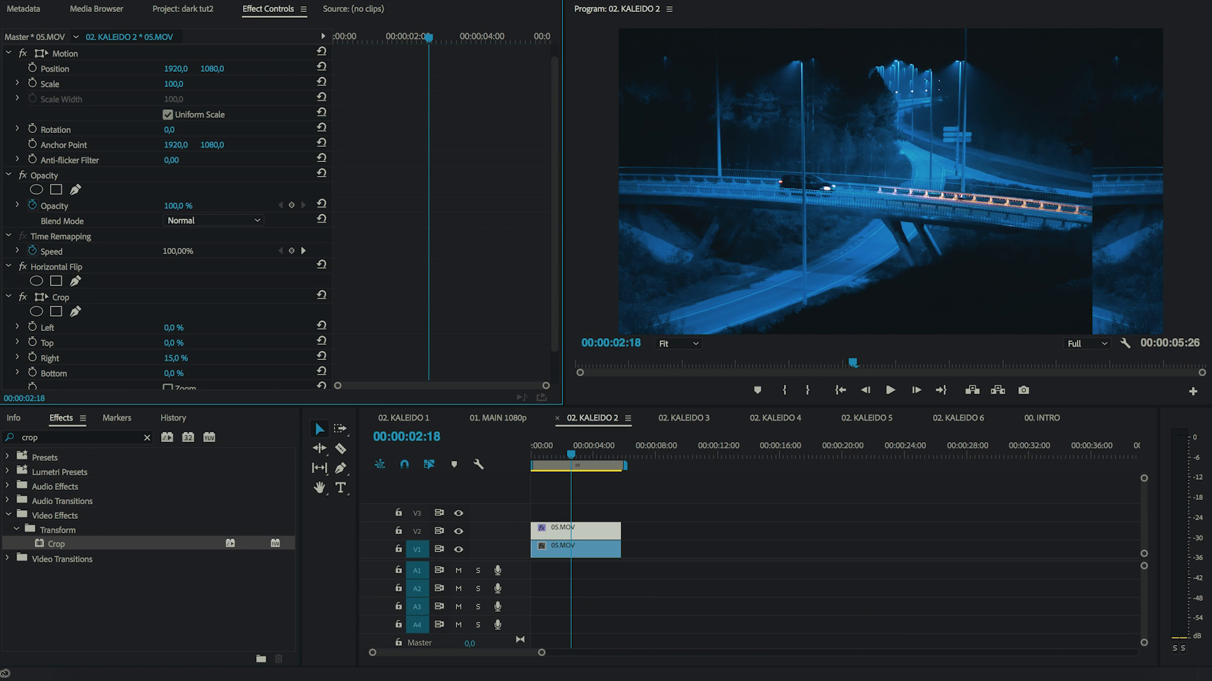
drag(176, 358, 215, 358)
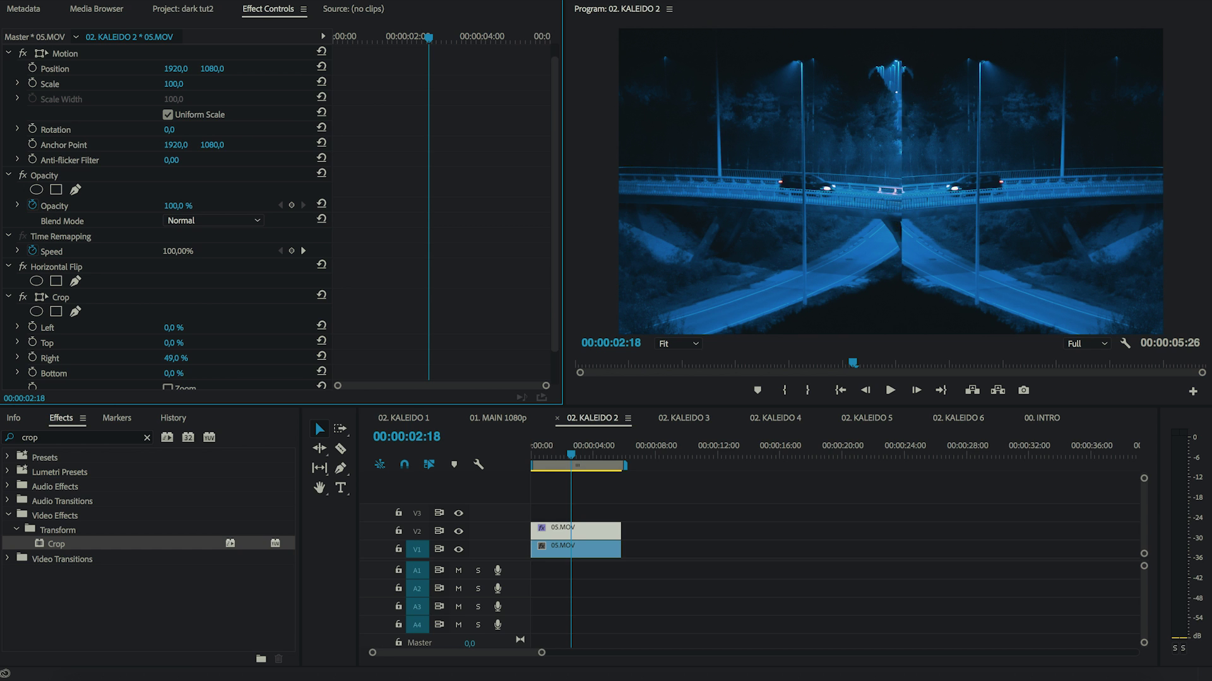
text(50)
key(Return)
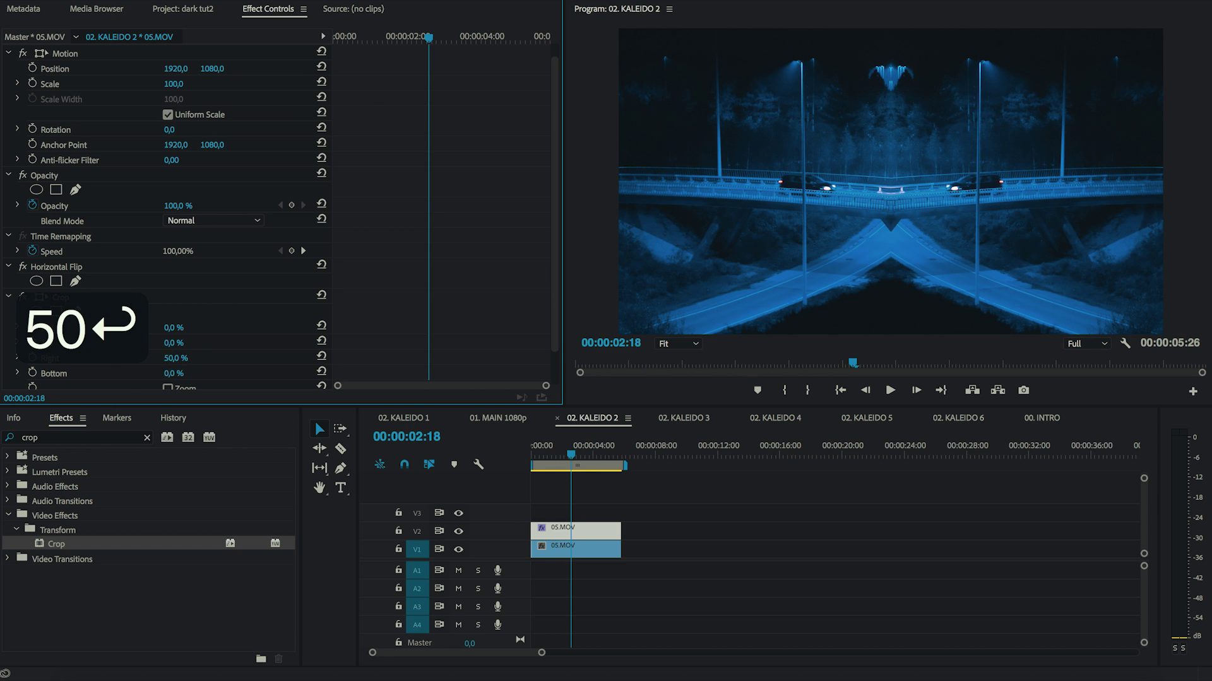
click(713, 511)
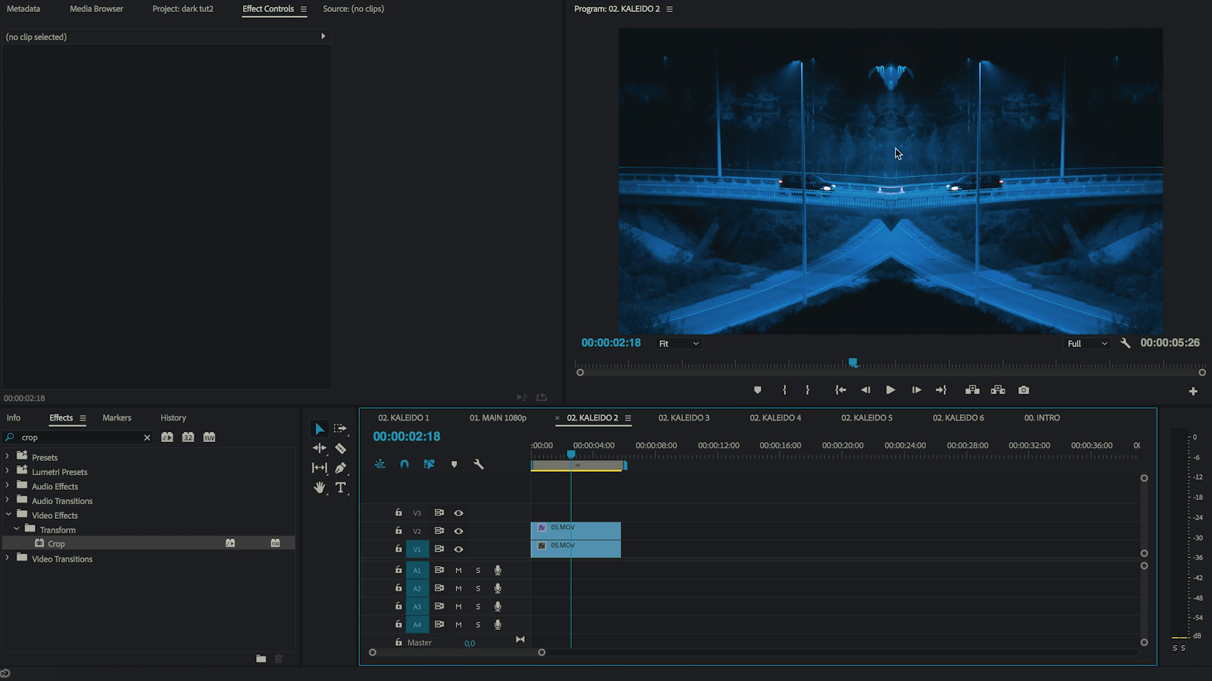
click(542, 453)
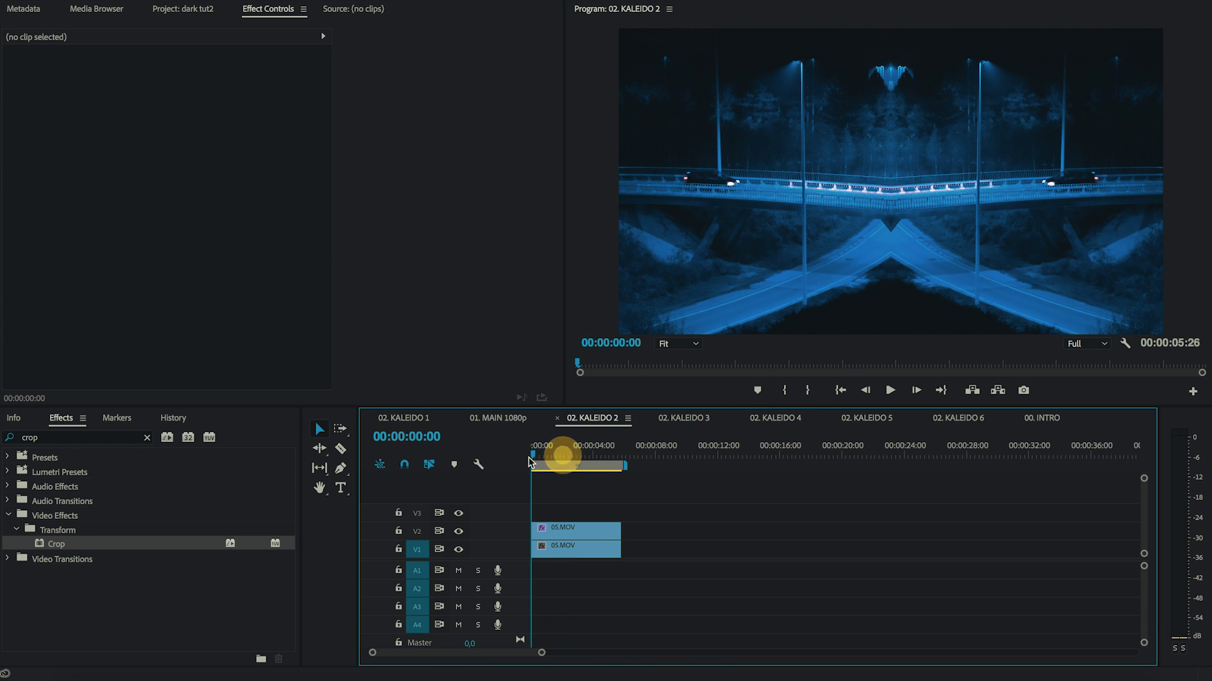
drag(546, 460, 570, 457)
Change the V2 copy's crop to Right 0% and Left 50%
click(586, 531)
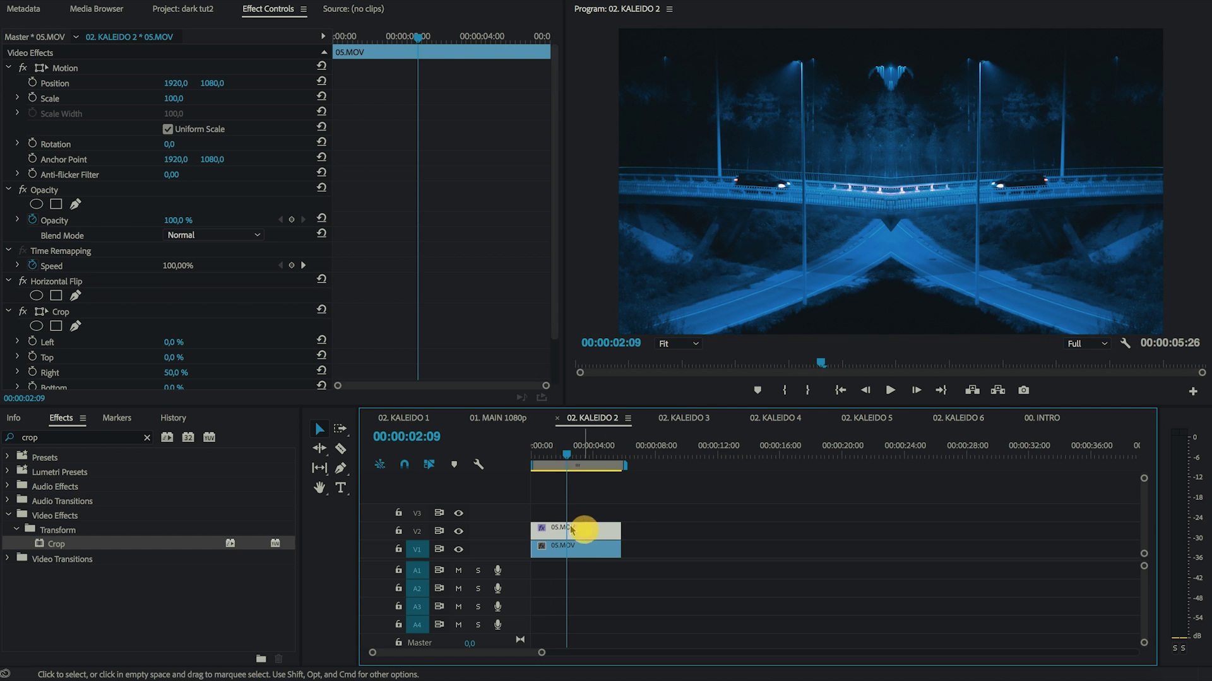
click(170, 373)
text(0)
key(Return)
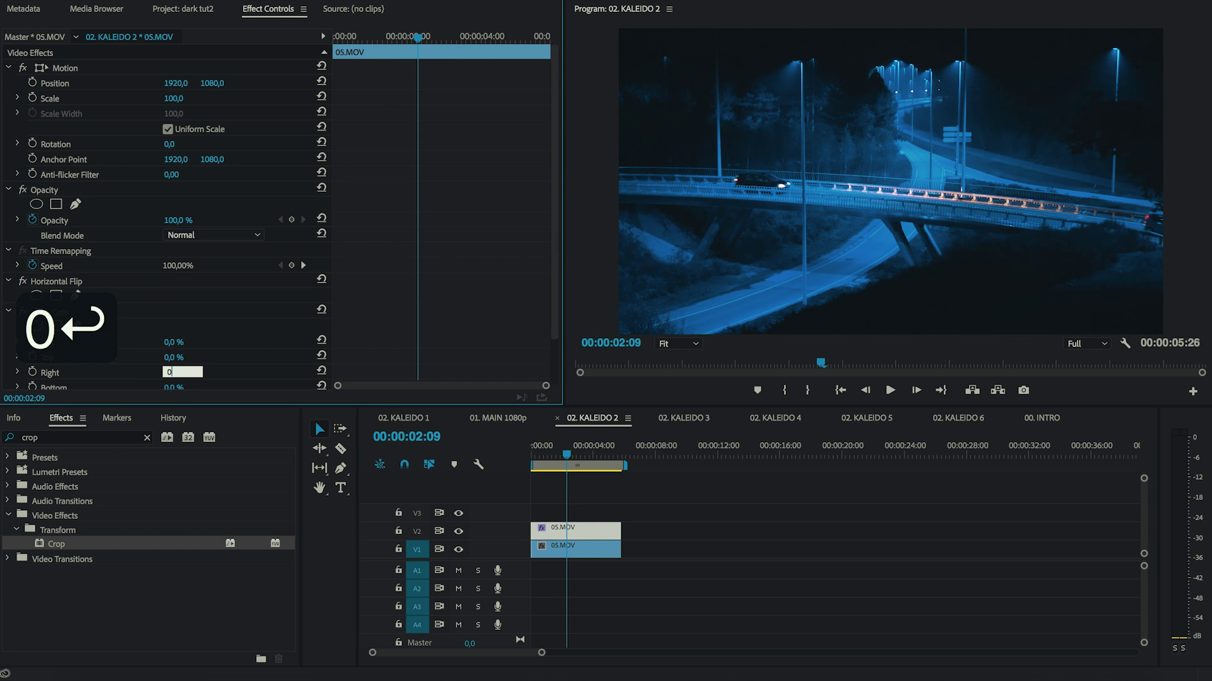
click(170, 343)
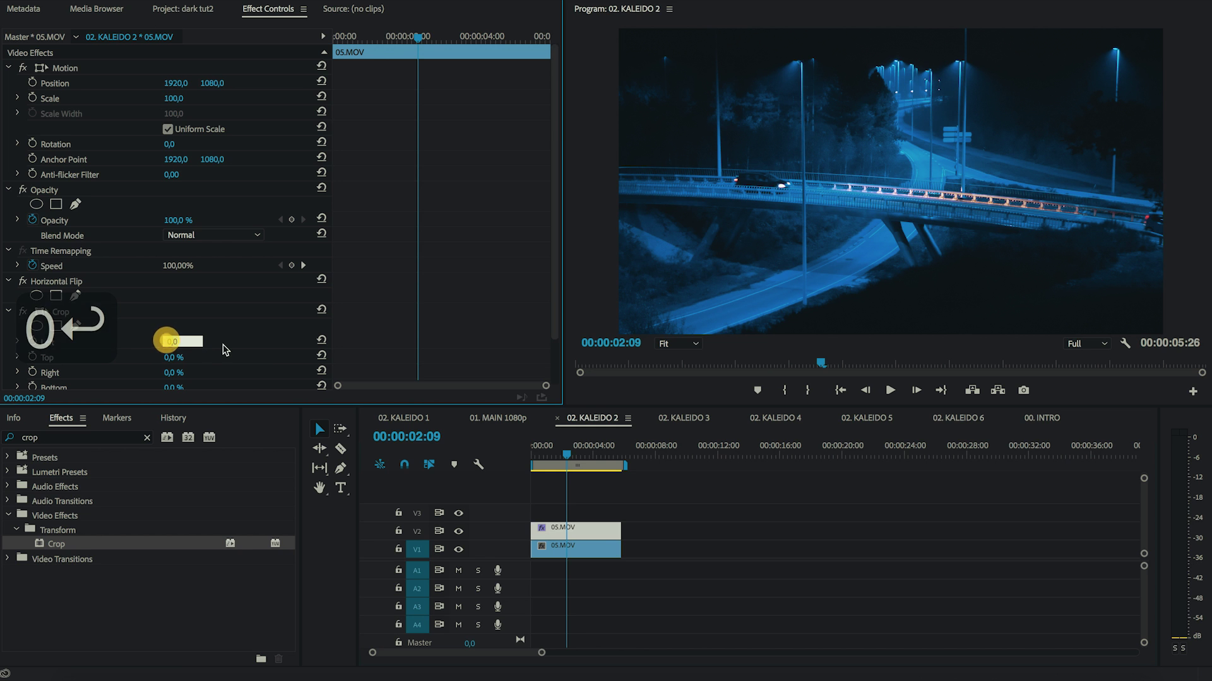
text(50)
key(Return)
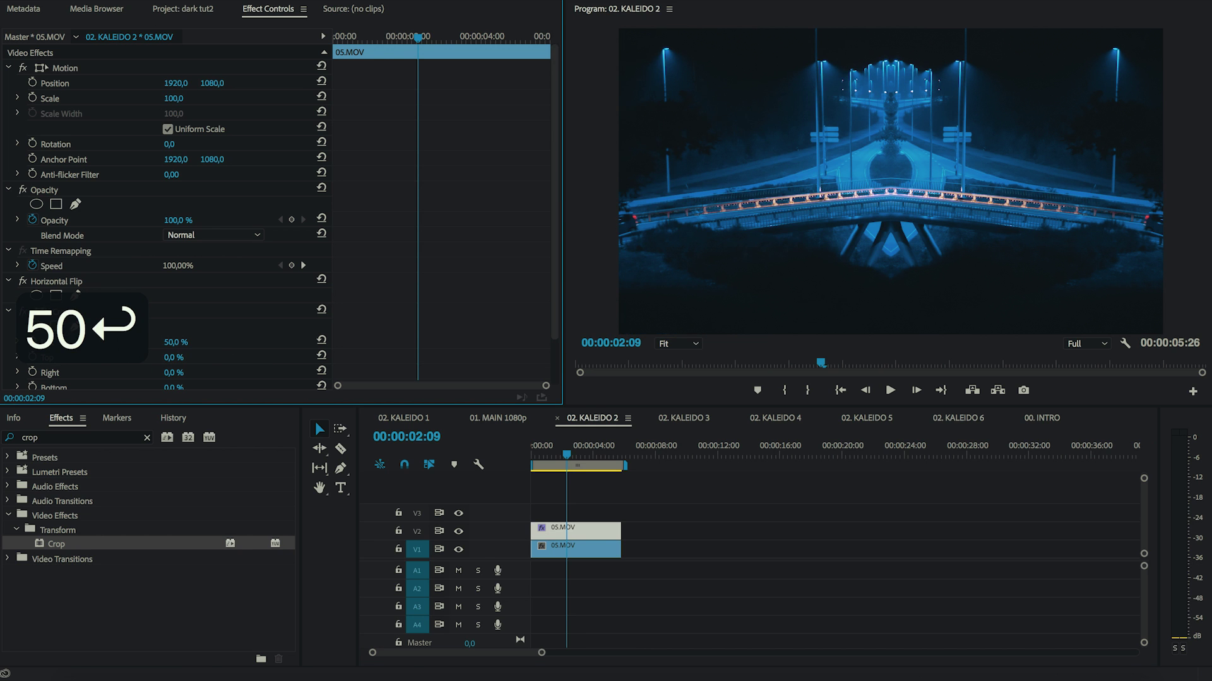
drag(576, 455, 545, 455)
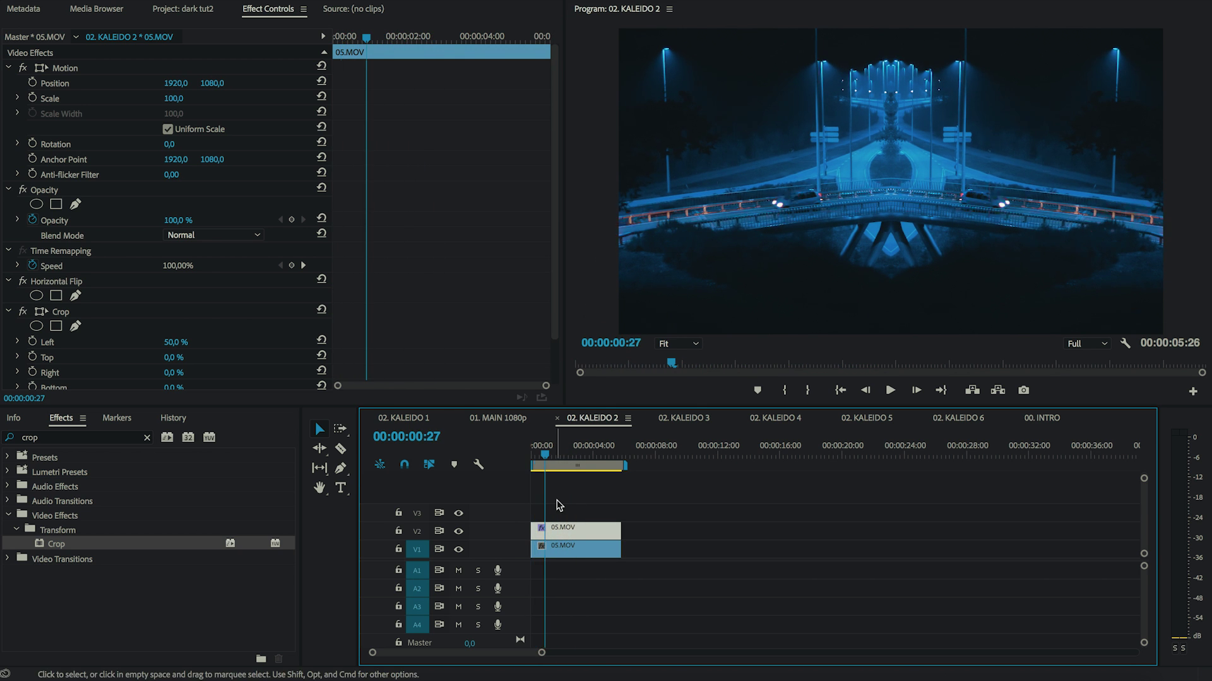
click(8, 313)
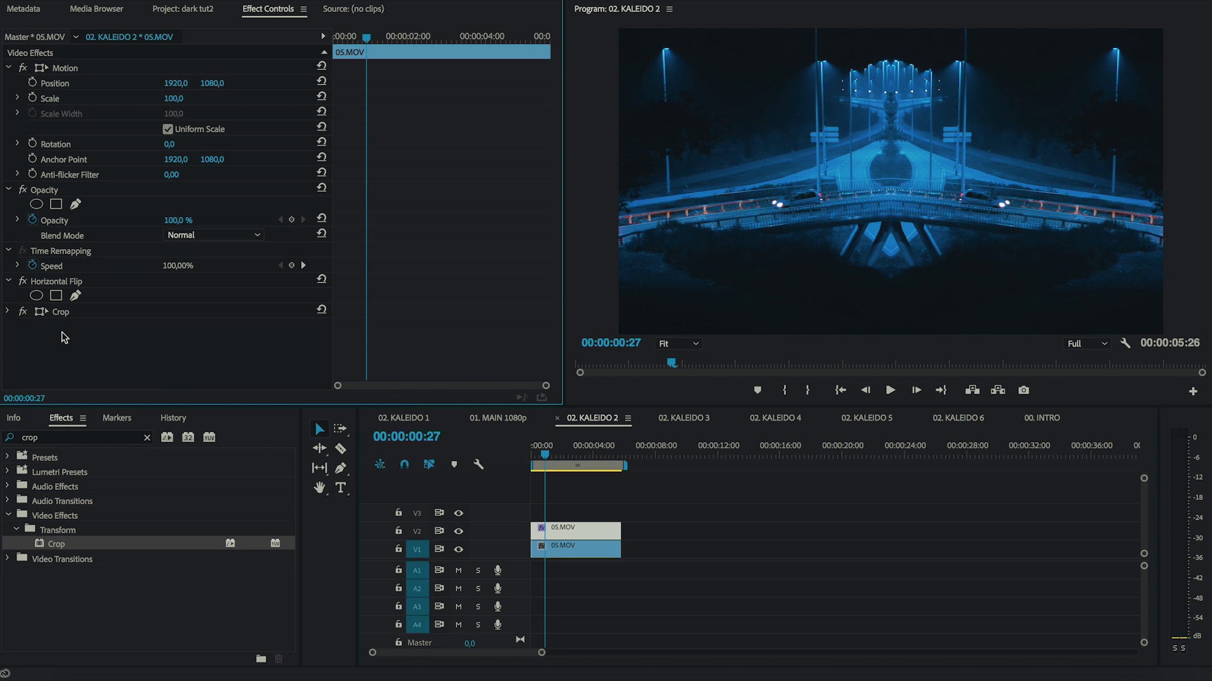
Open 01. MAIN 1080p and drop 02. KALEIDO 2 at the start of its timeline
click(178, 9)
double_click(82, 108)
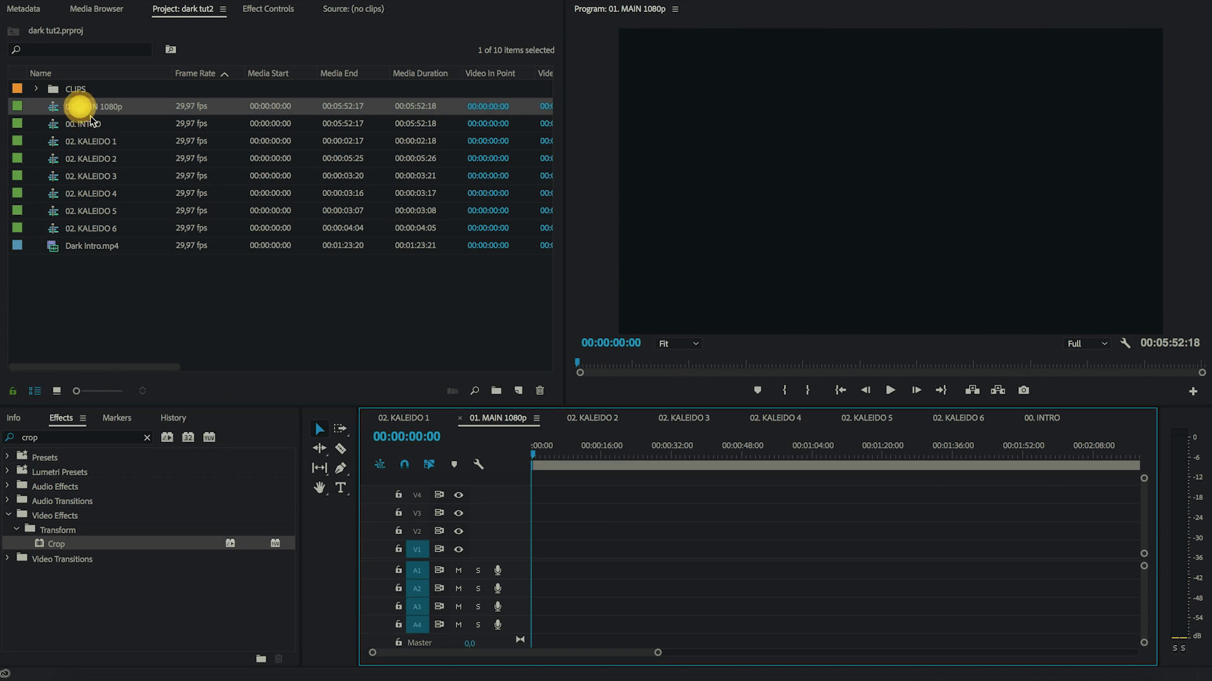
click(102, 144)
click(100, 154)
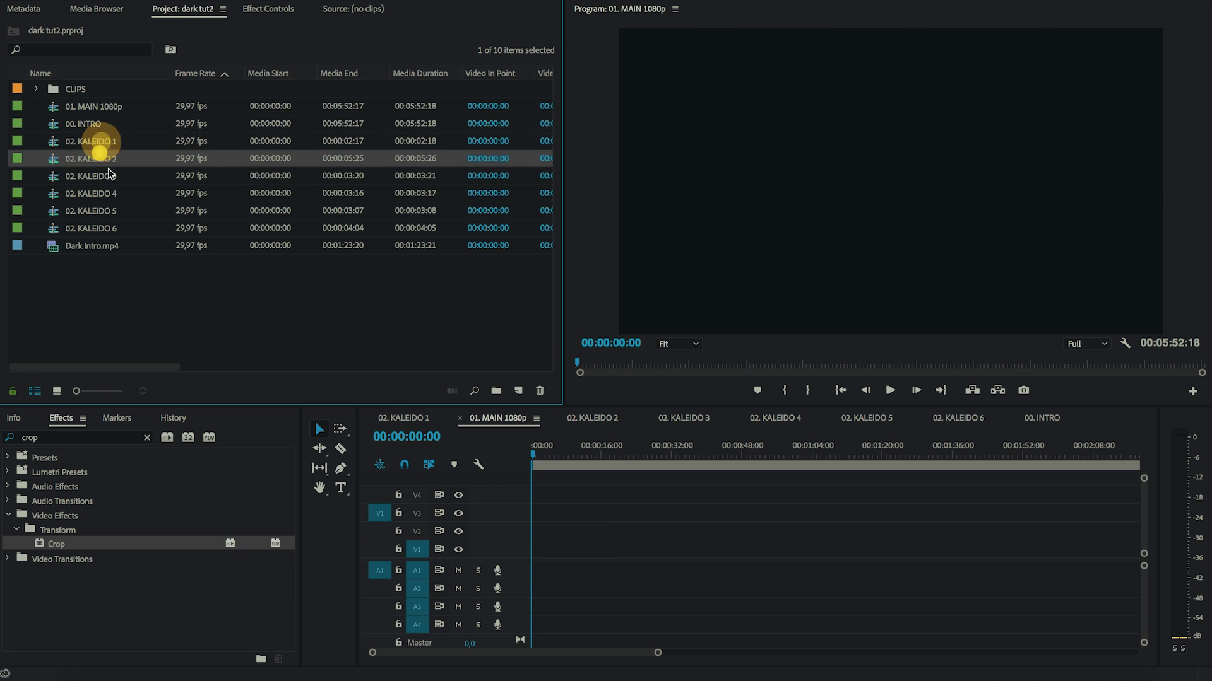
drag(81, 161, 537, 521)
drag(533, 456, 545, 462)
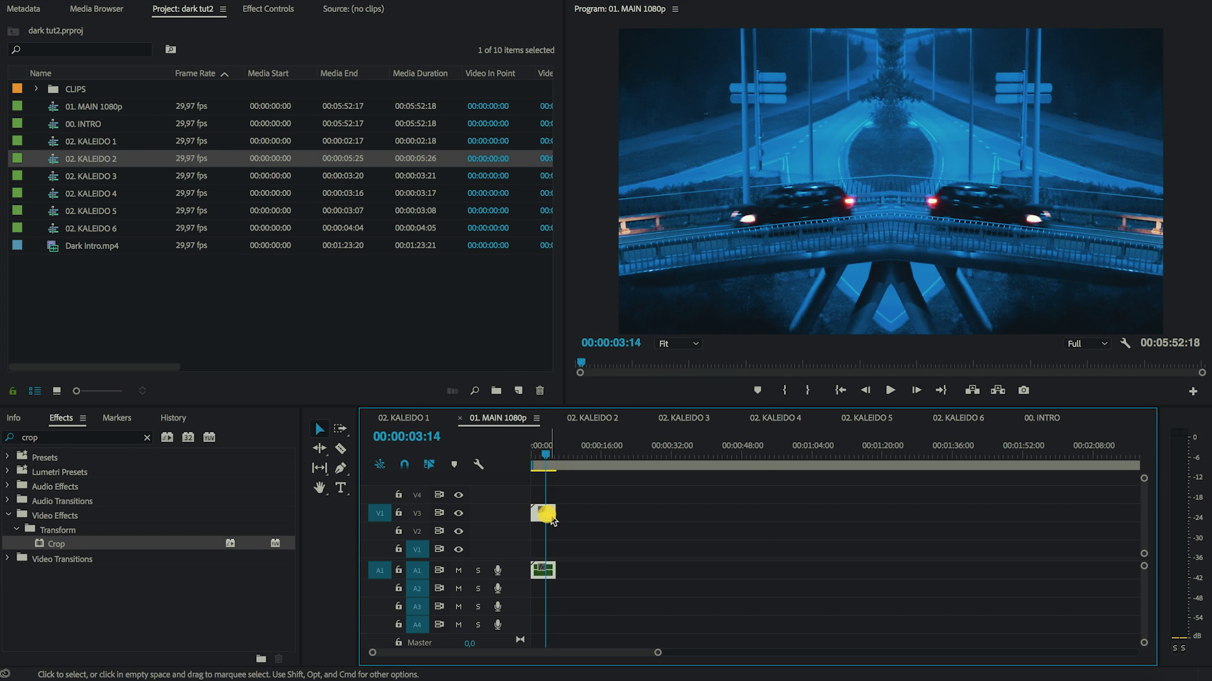
right_click(552, 519)
Unlink the nested KALEIDO 2 clip, delete its audio, move it to V1 and scale it to 50
click(610, 241)
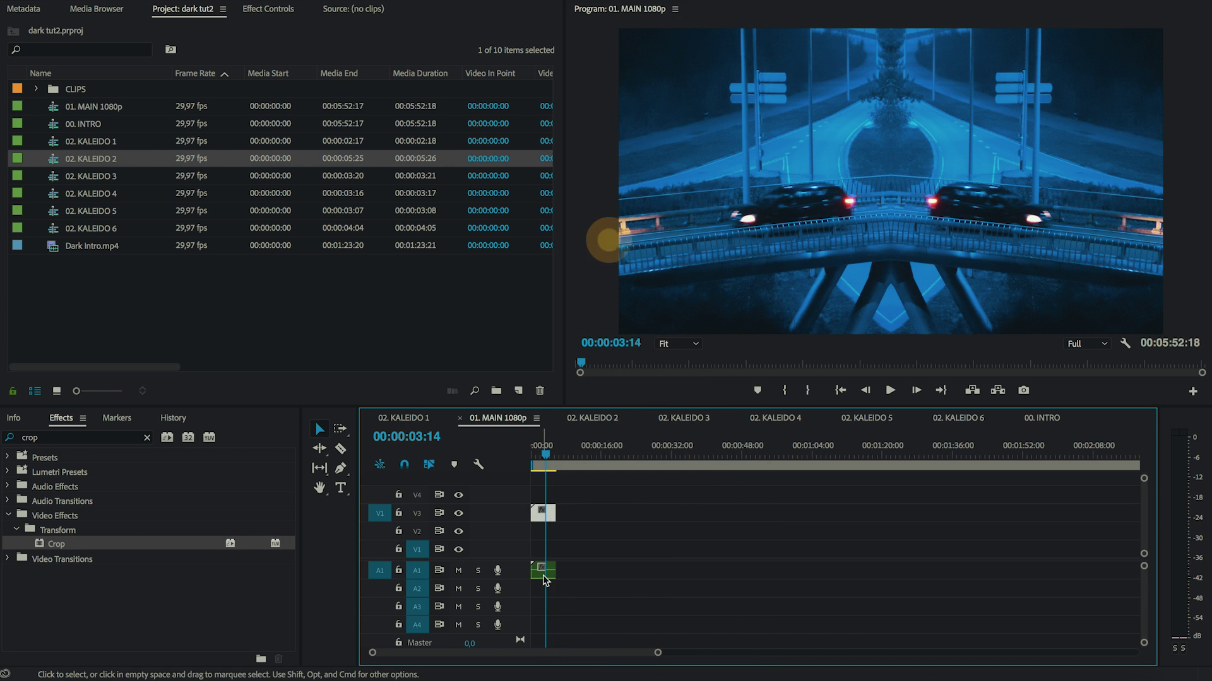
click(545, 581)
key(BackSpace)
drag(541, 512, 542, 547)
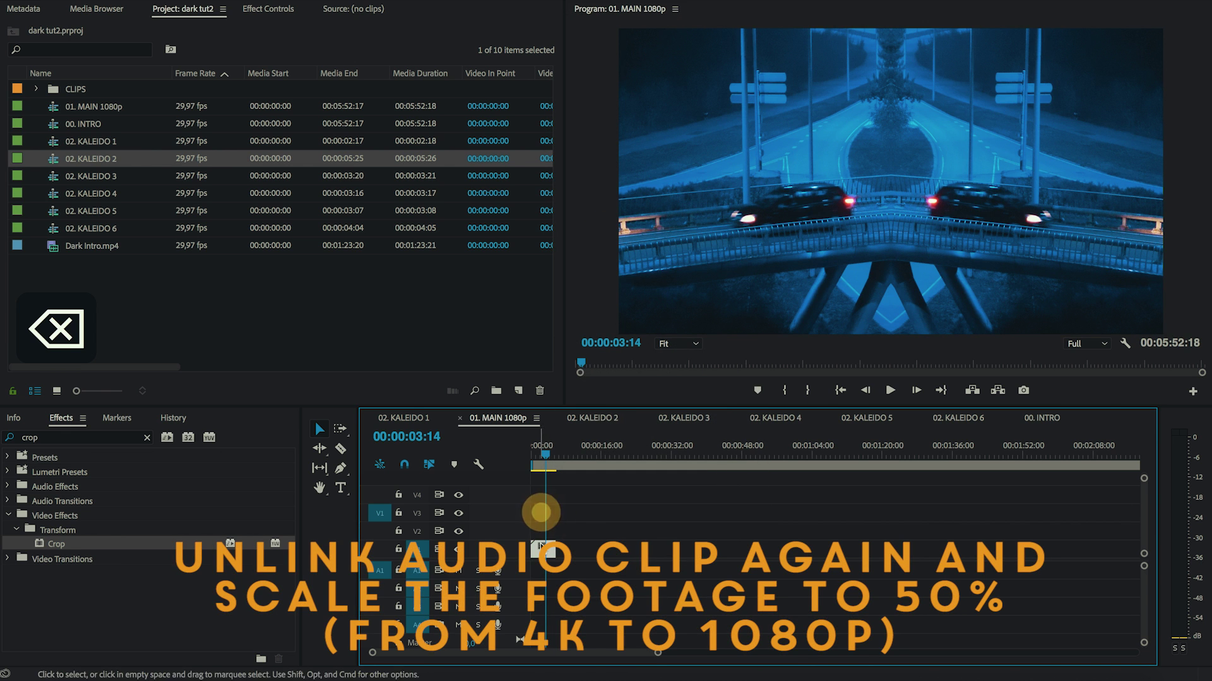
click(267, 10)
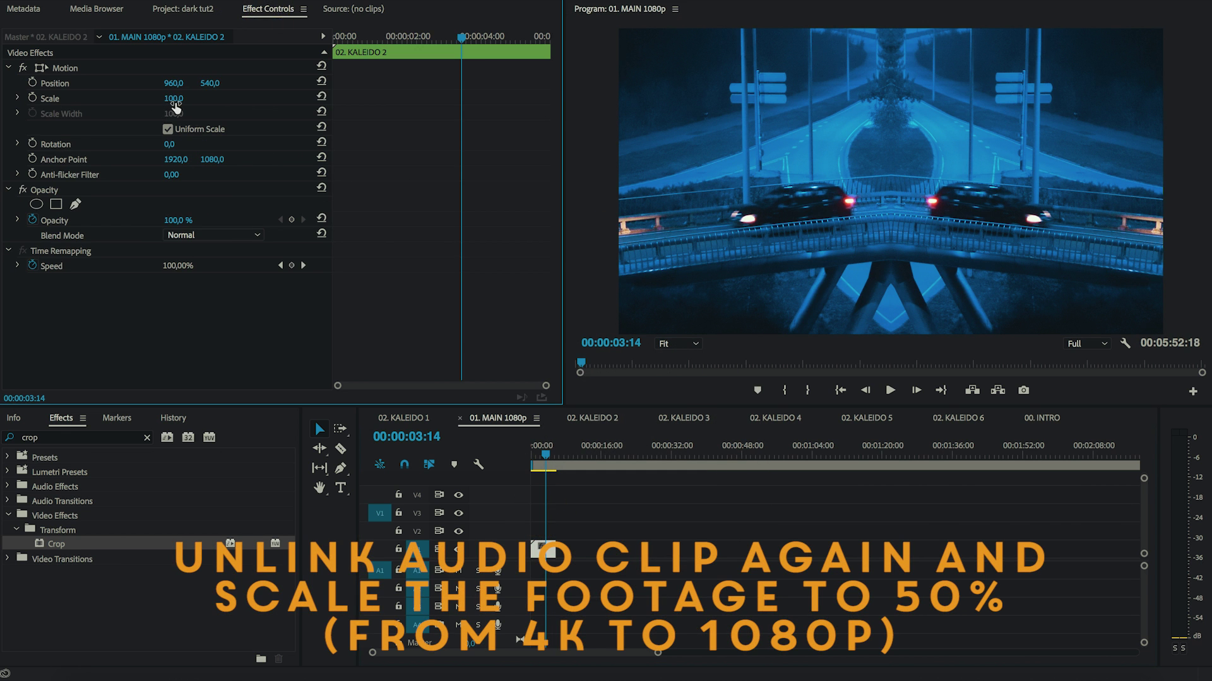
text(50)
key(Return)
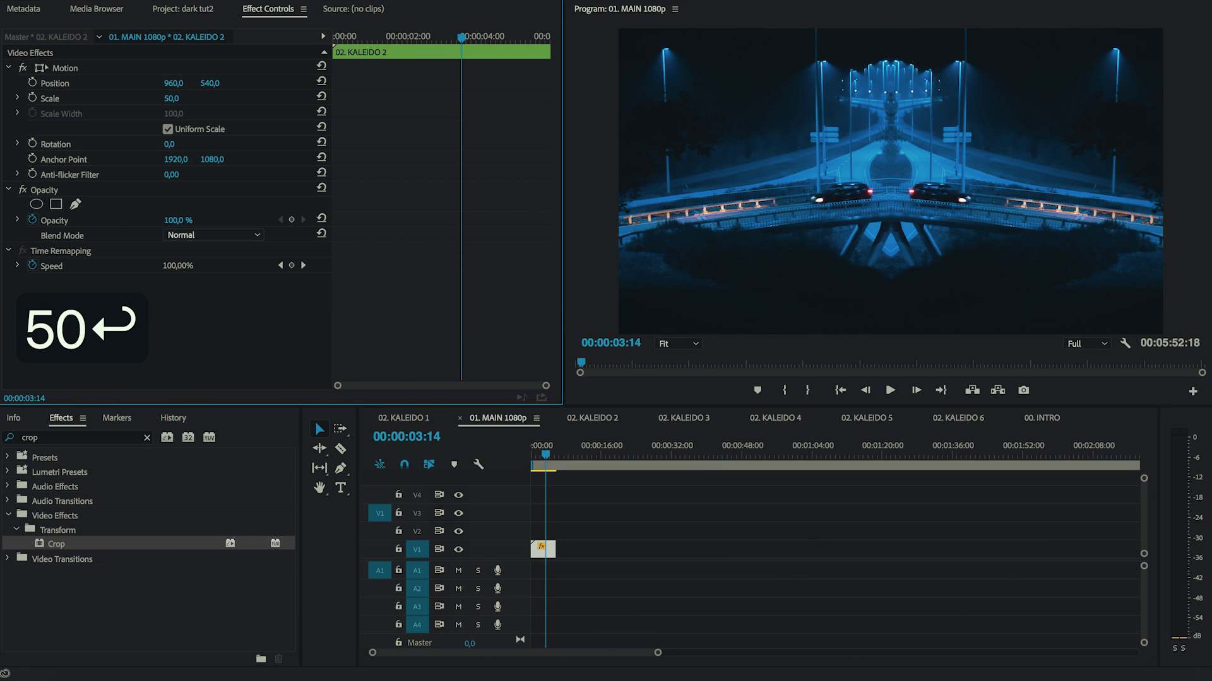
drag(657, 653, 605, 659)
drag(561, 454, 515, 465)
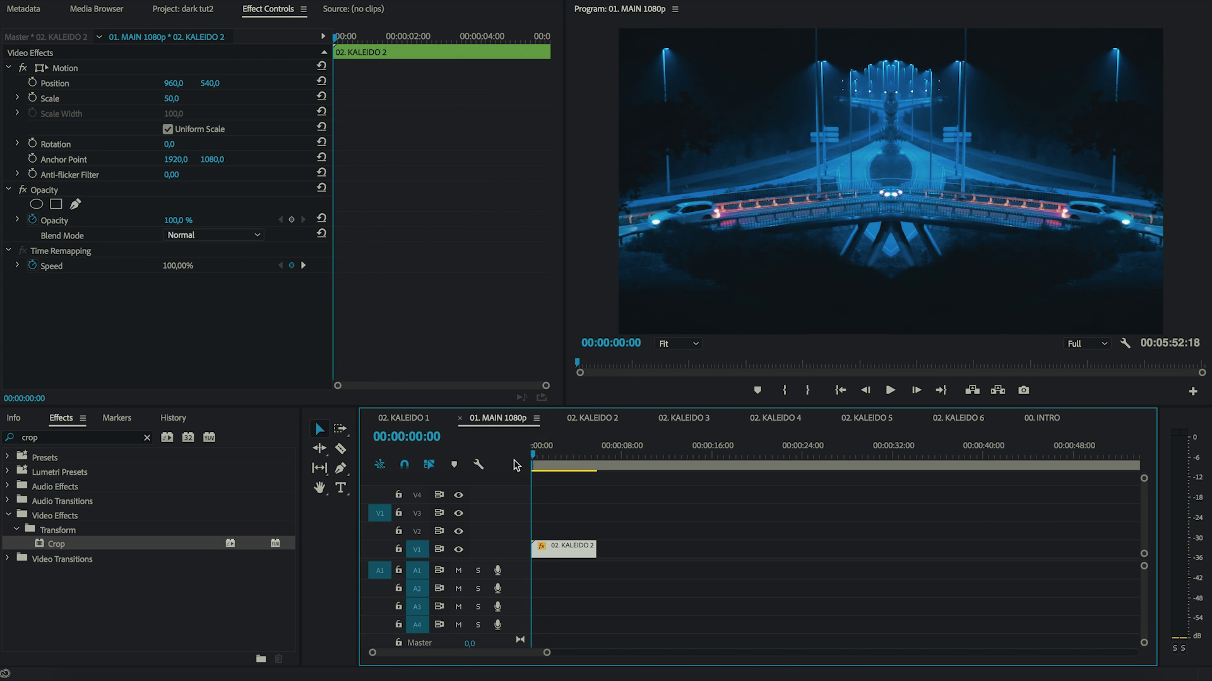
Keyframe the KALEIDO 2 Scale from 50 at the clip start to 55 at its end
click(18, 99)
click(17, 99)
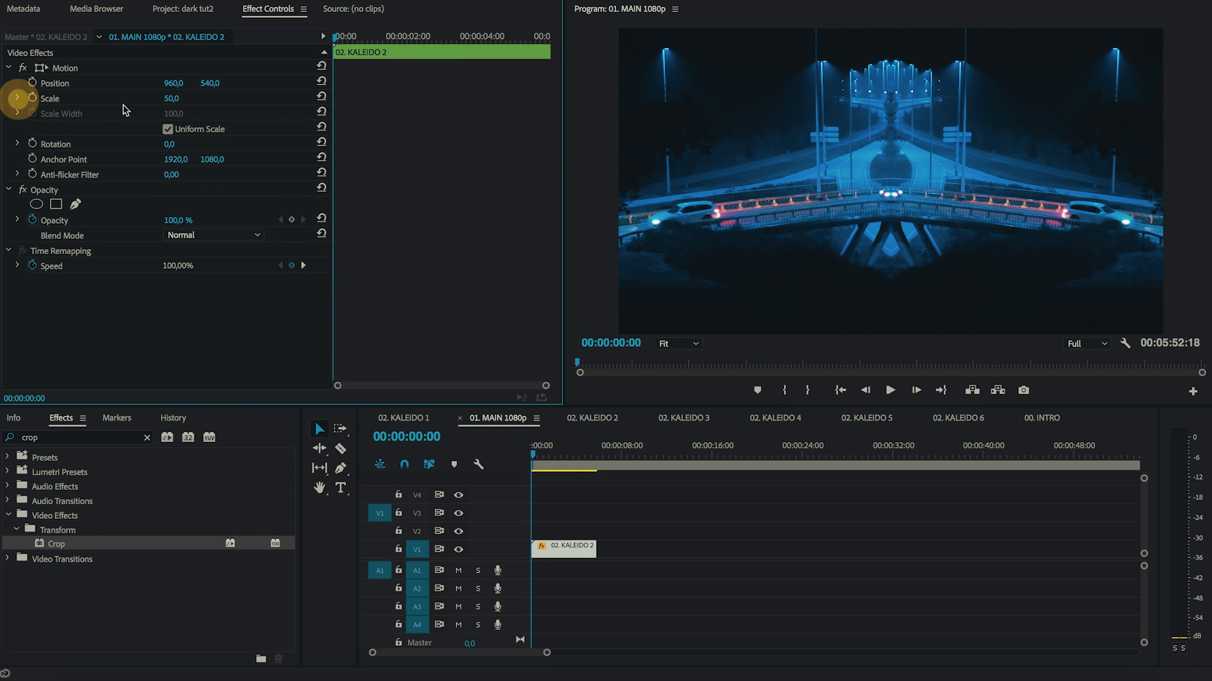
click(32, 98)
drag(349, 36, 554, 53)
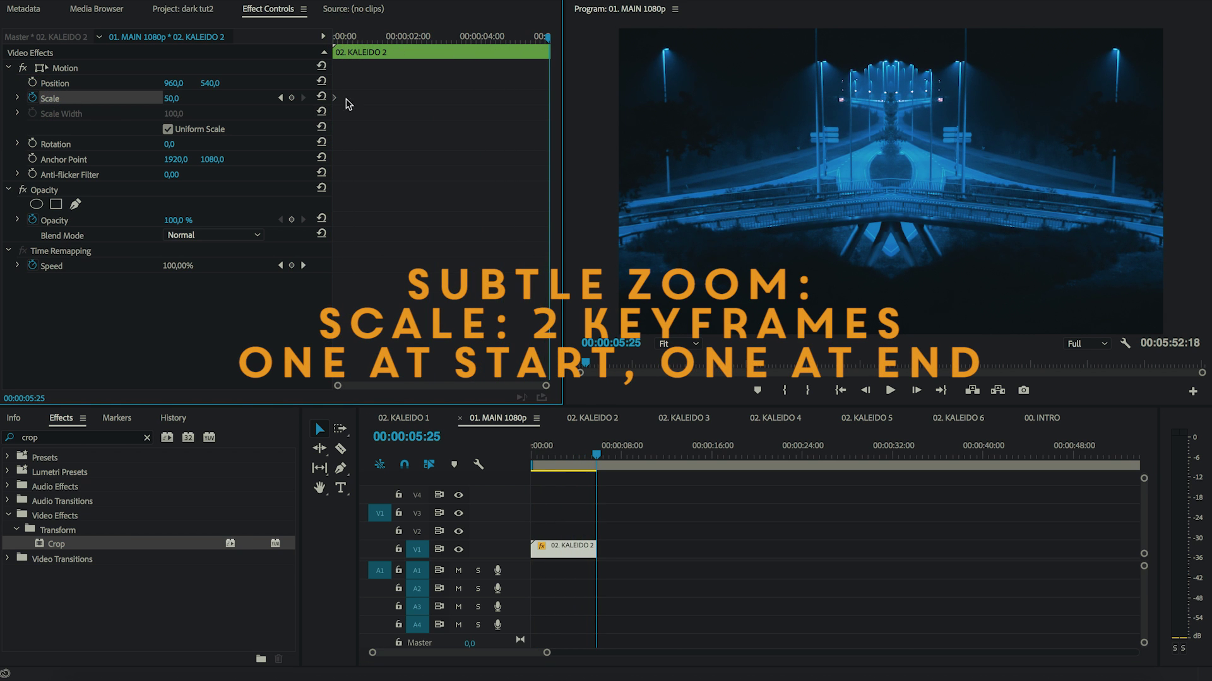
click(292, 98)
click(174, 99)
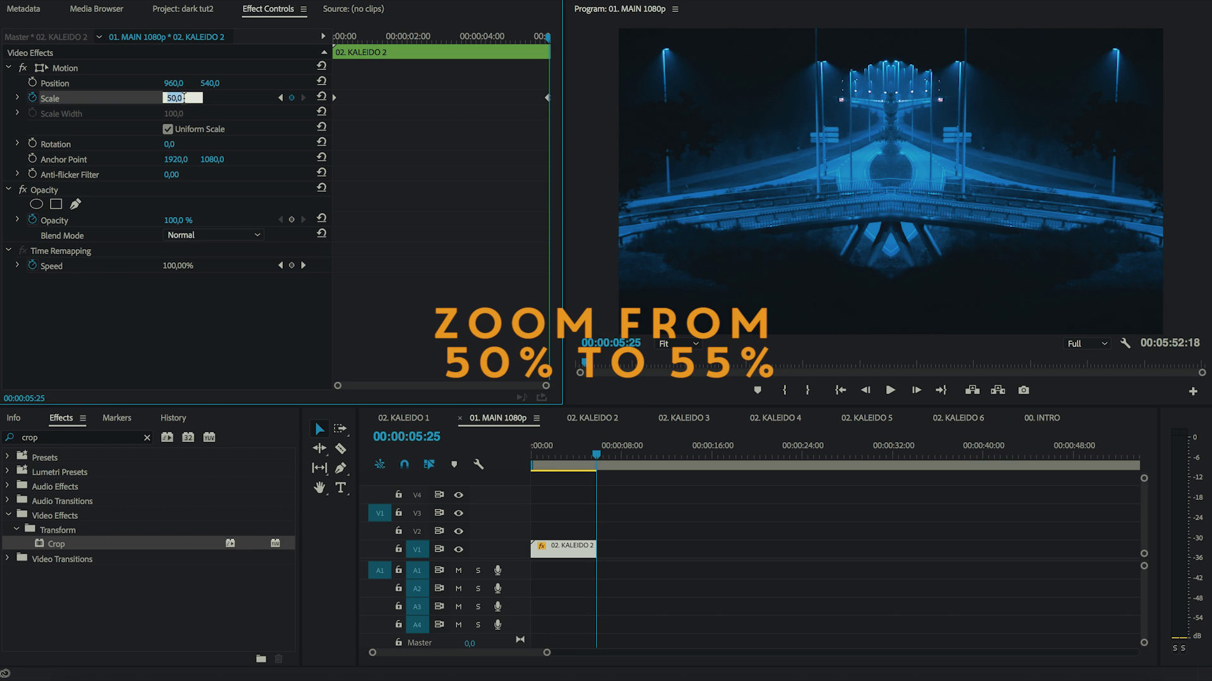
text(55)
key(Return)
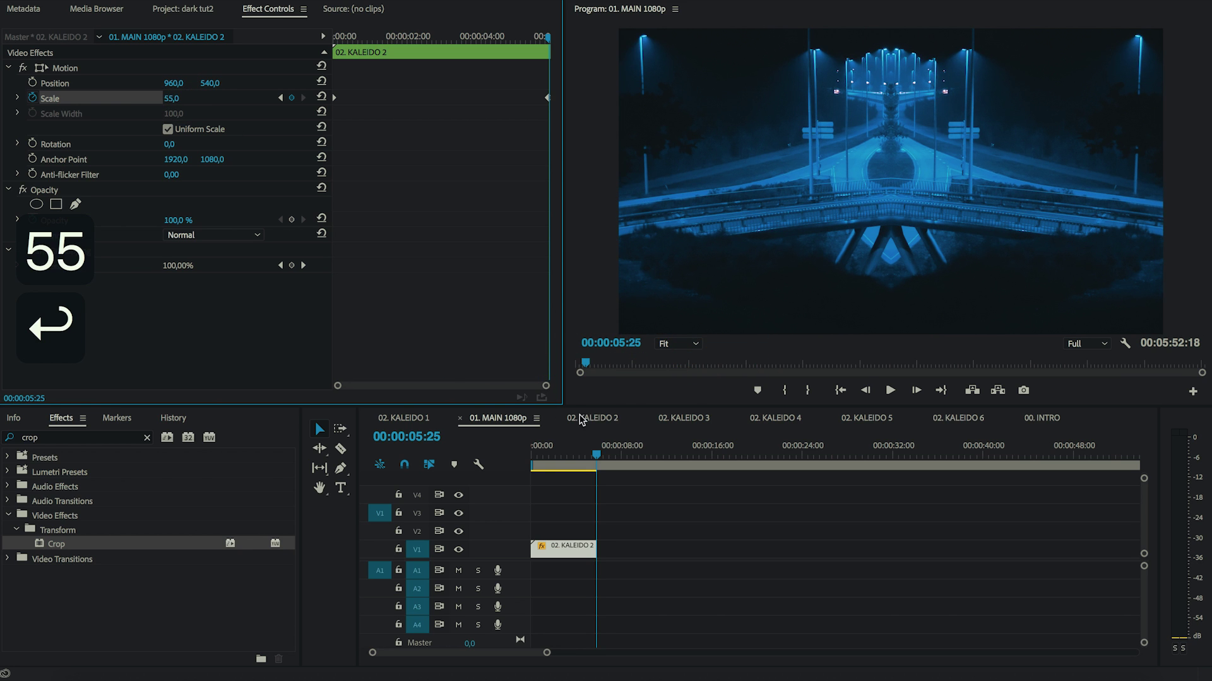
Play back the subtle zoom from the start of the sequence
click(578, 460)
key(space)
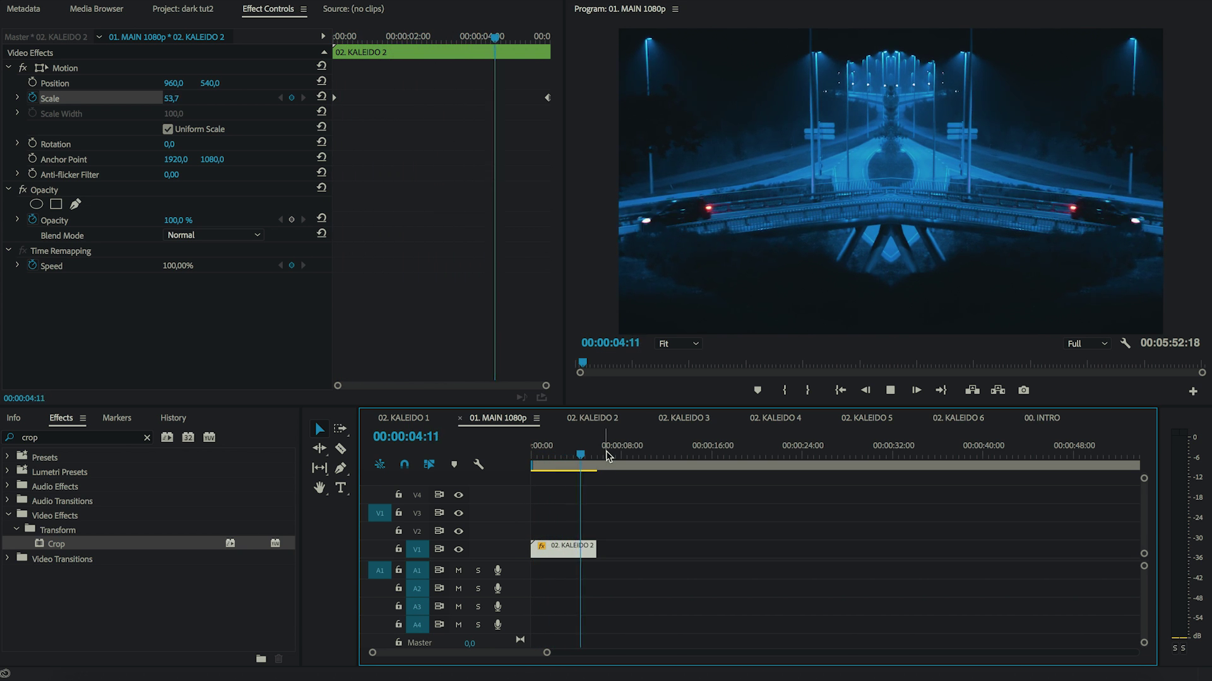
key(space)
drag(584, 456, 561, 464)
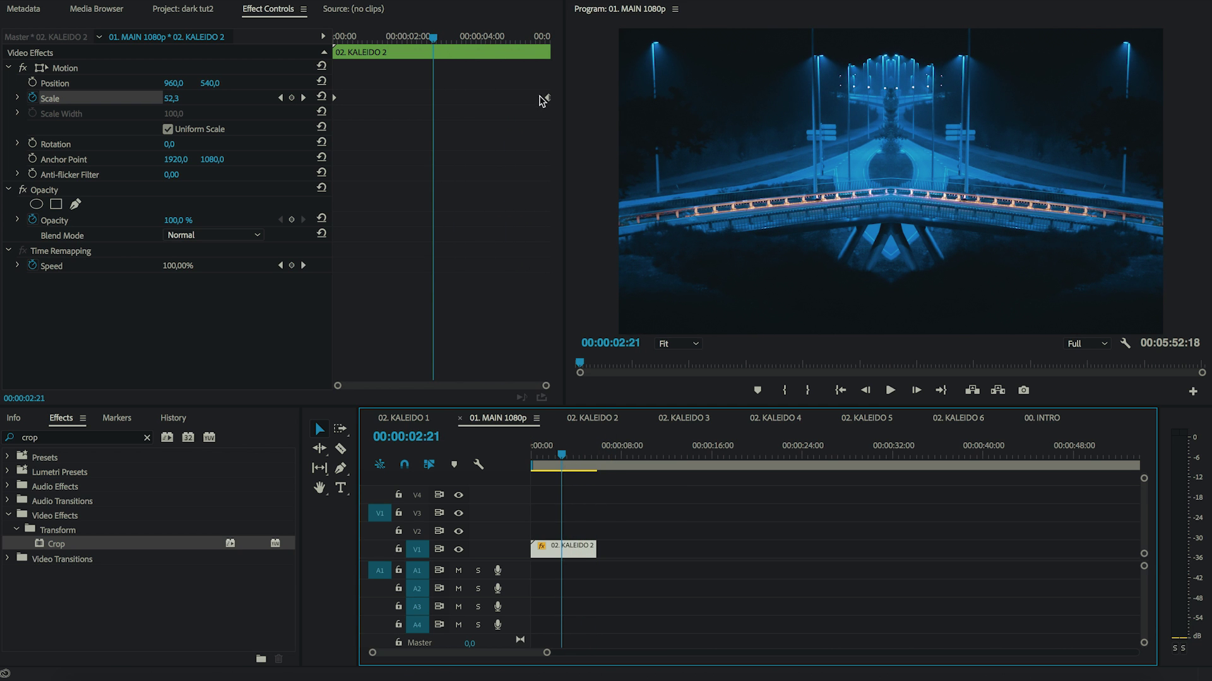
Delete both Scale keyframes and raise the KALEIDO 2 clip to position 1325,253
click(541, 98)
key(BackSpace)
click(335, 98)
key(BackSpace)
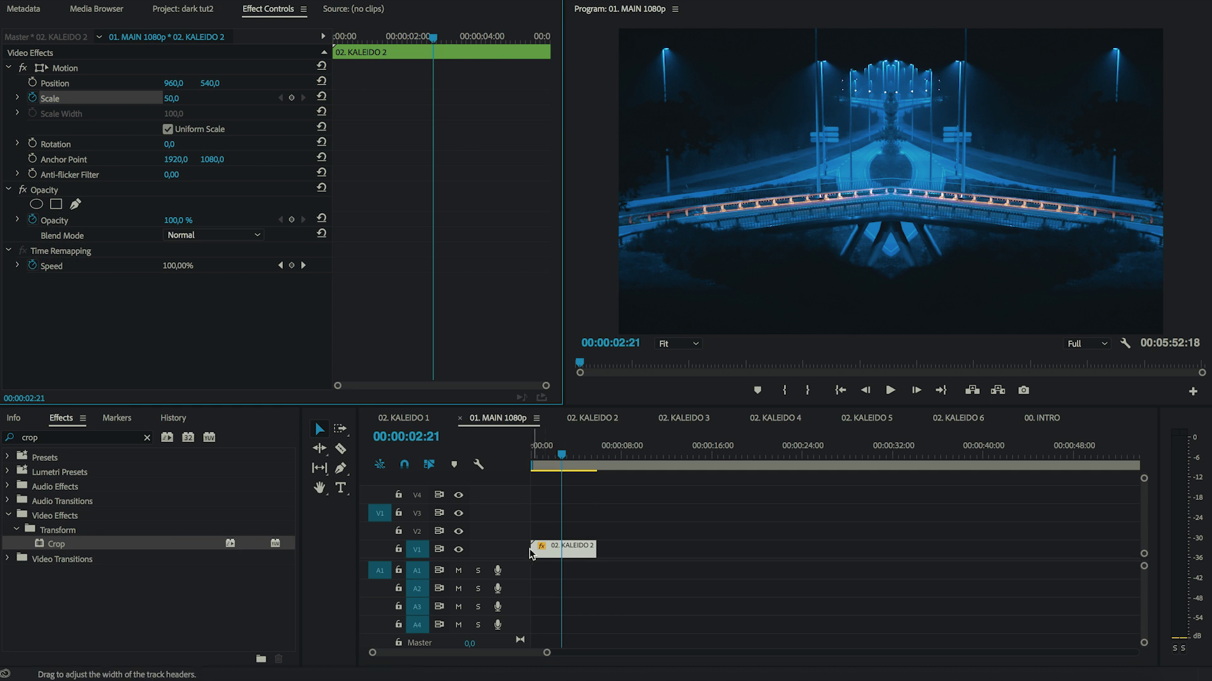
click(586, 556)
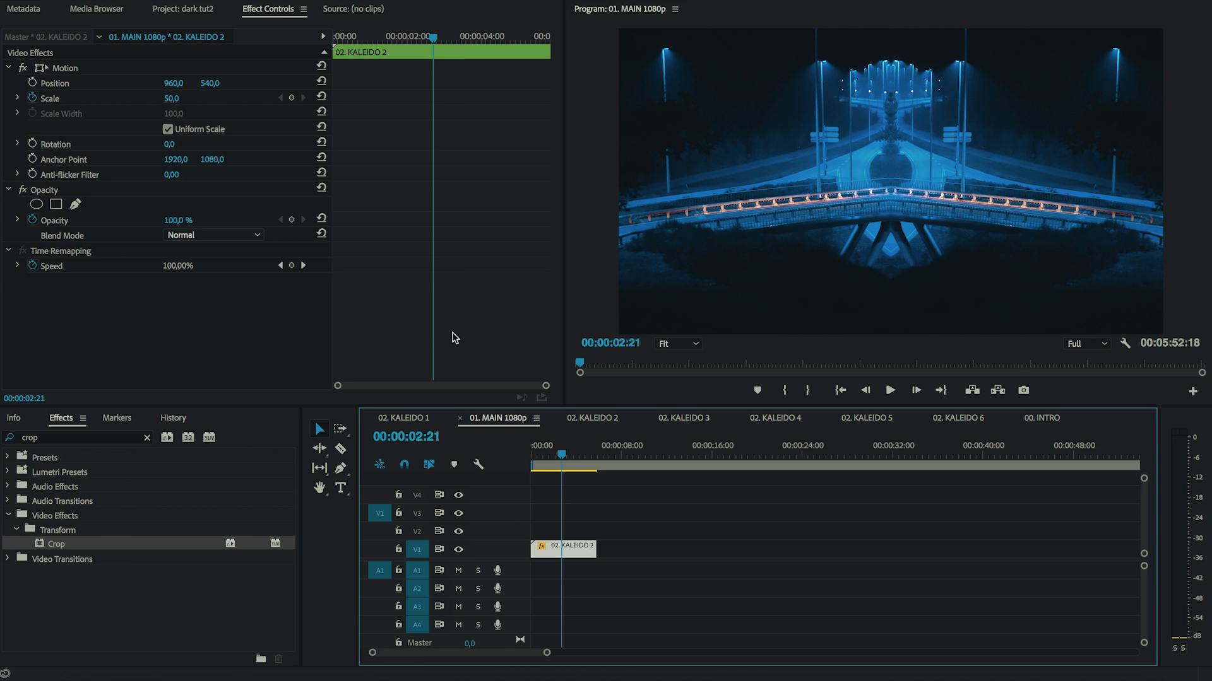
mouse_move(215, 88)
mouse_down()
mouse_move(118, 88)
mouse_move(240, 82)
mouse_move(217, 83)
mouse_up()
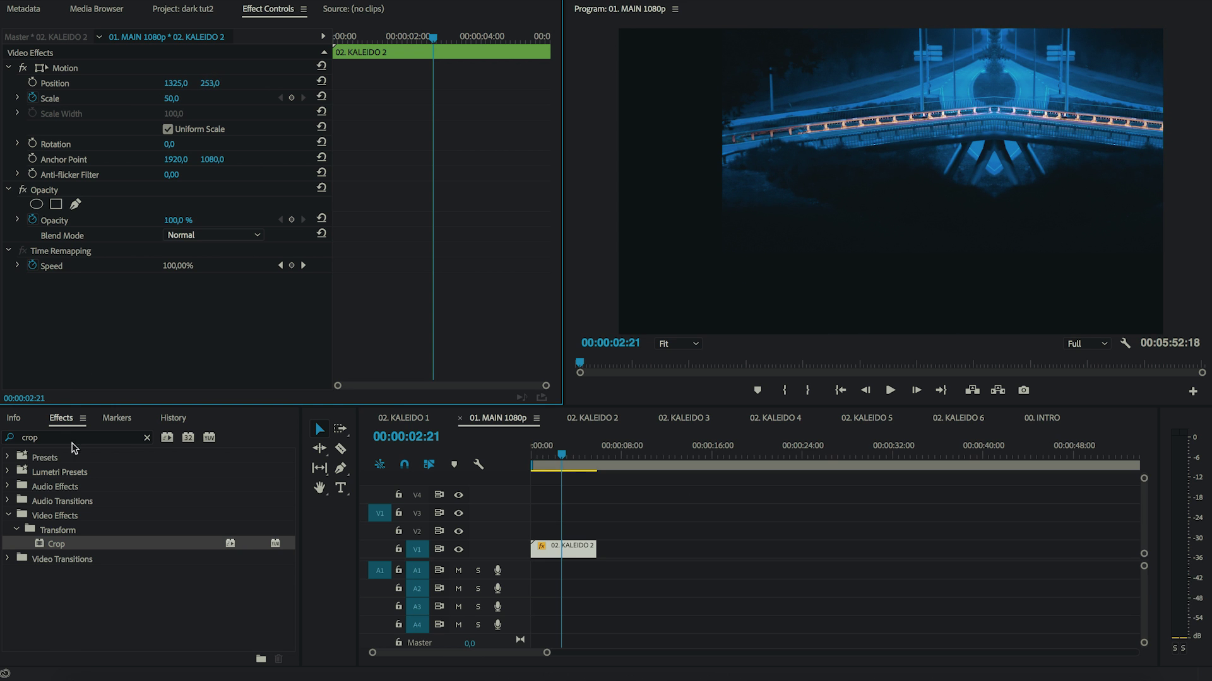
Crop the KALEIDO 2 clip 10% from the left and duplicate it onto V2
drag(45, 546, 564, 548)
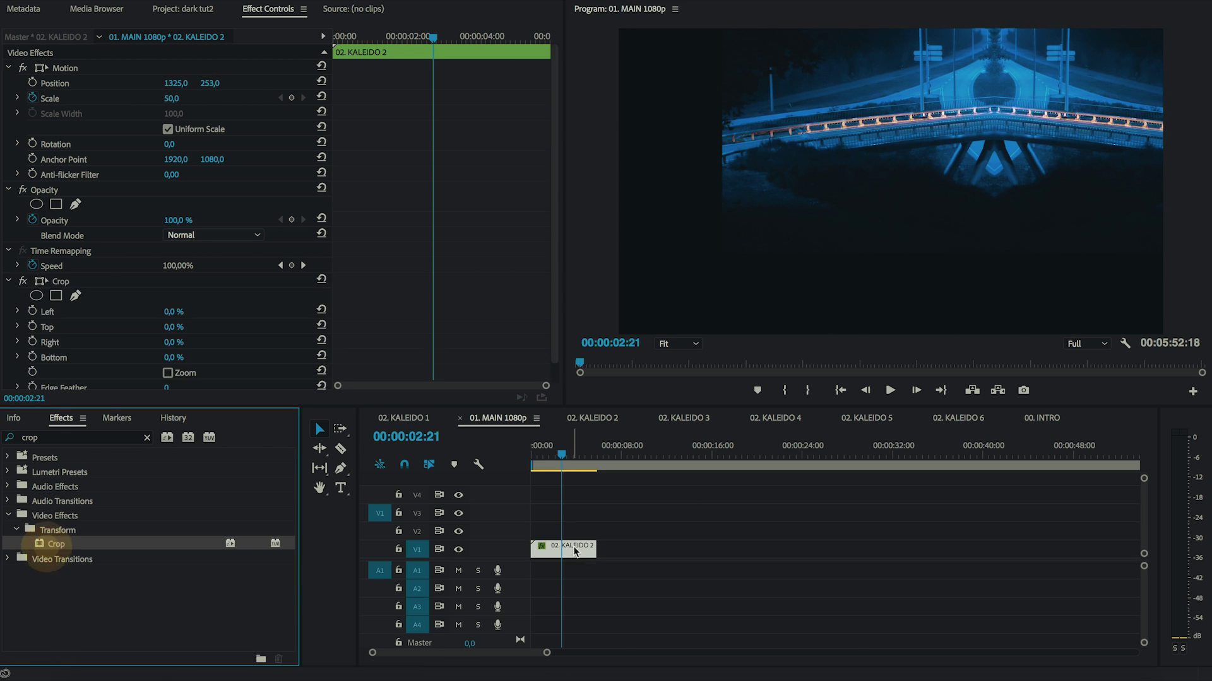
drag(176, 311, 189, 311)
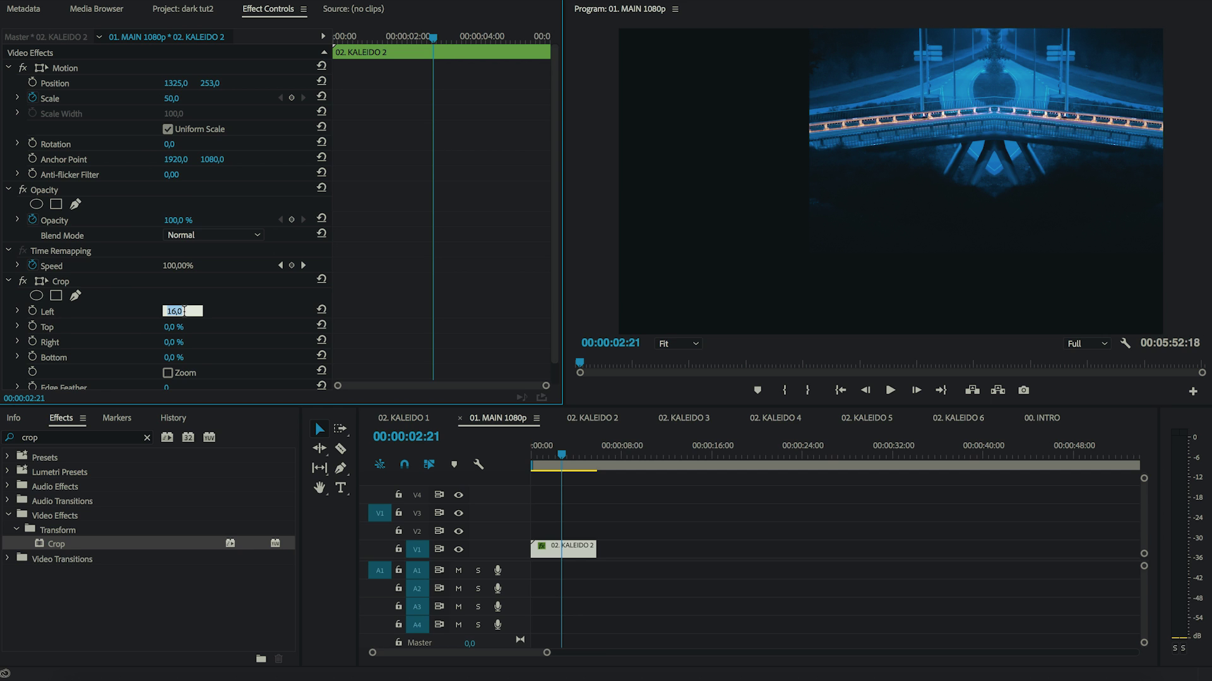
text(10)
key(Return)
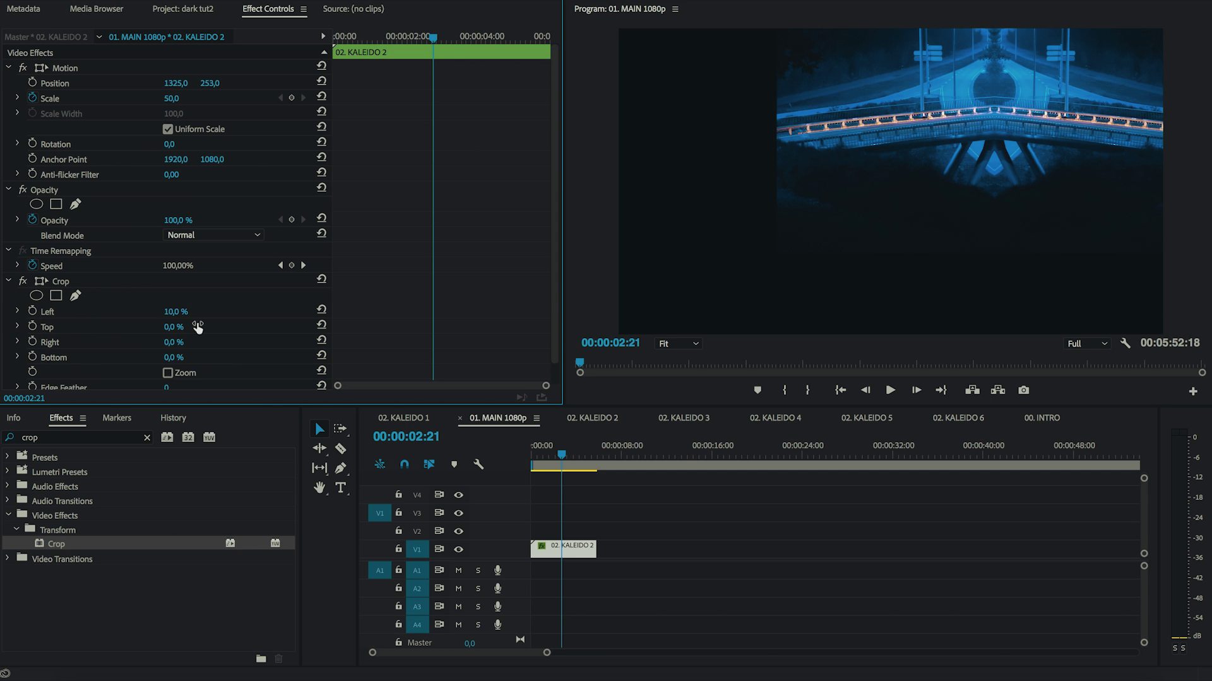
drag(576, 555, 576, 531)
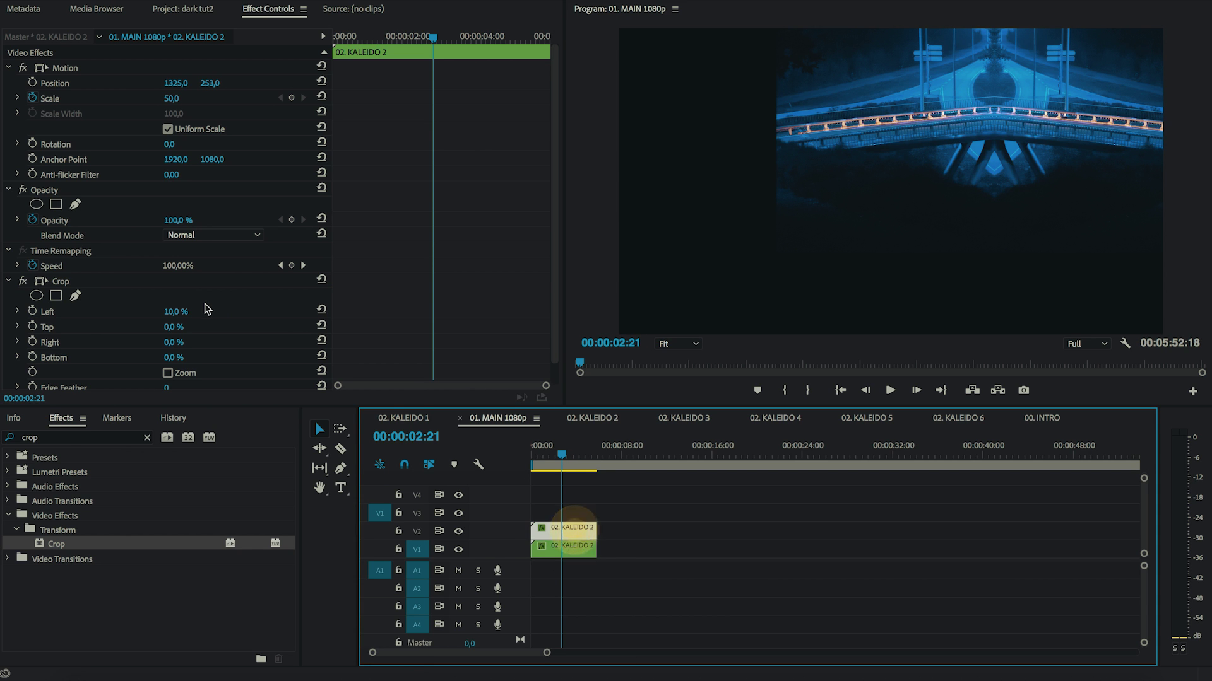
Apply Horizontal Flip to the V2 KALEIDO 2 copy and set its Position X to -210
key(super+z)
text(flip)
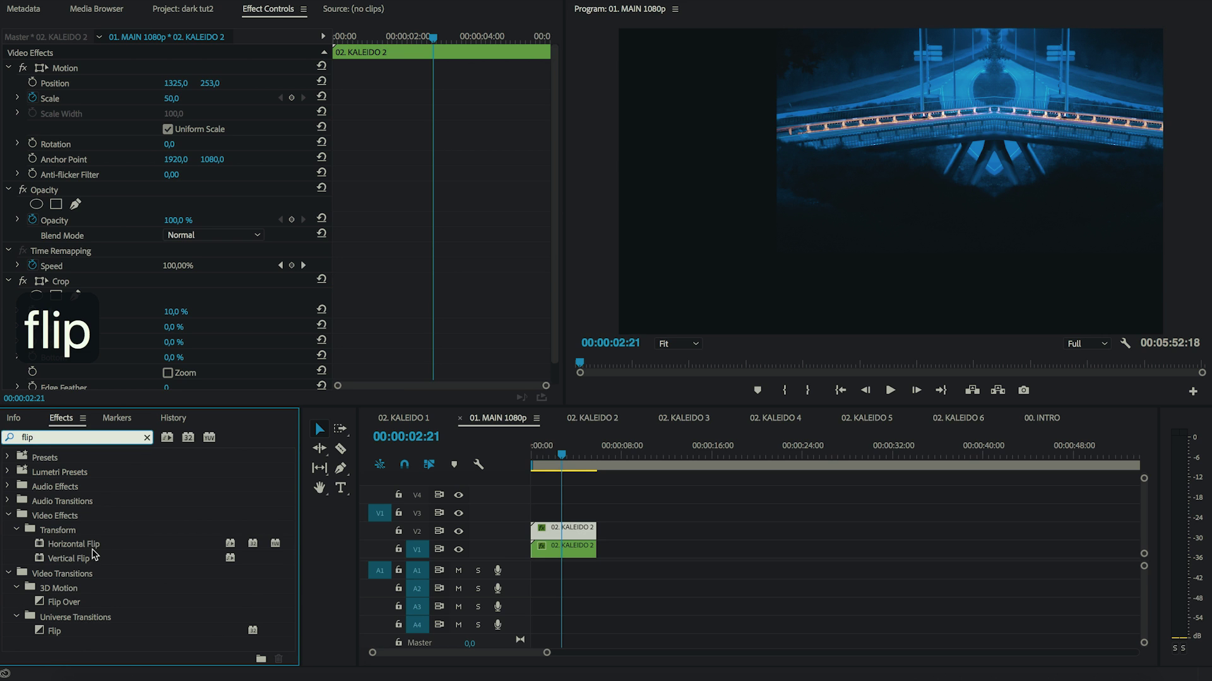
drag(87, 544, 575, 533)
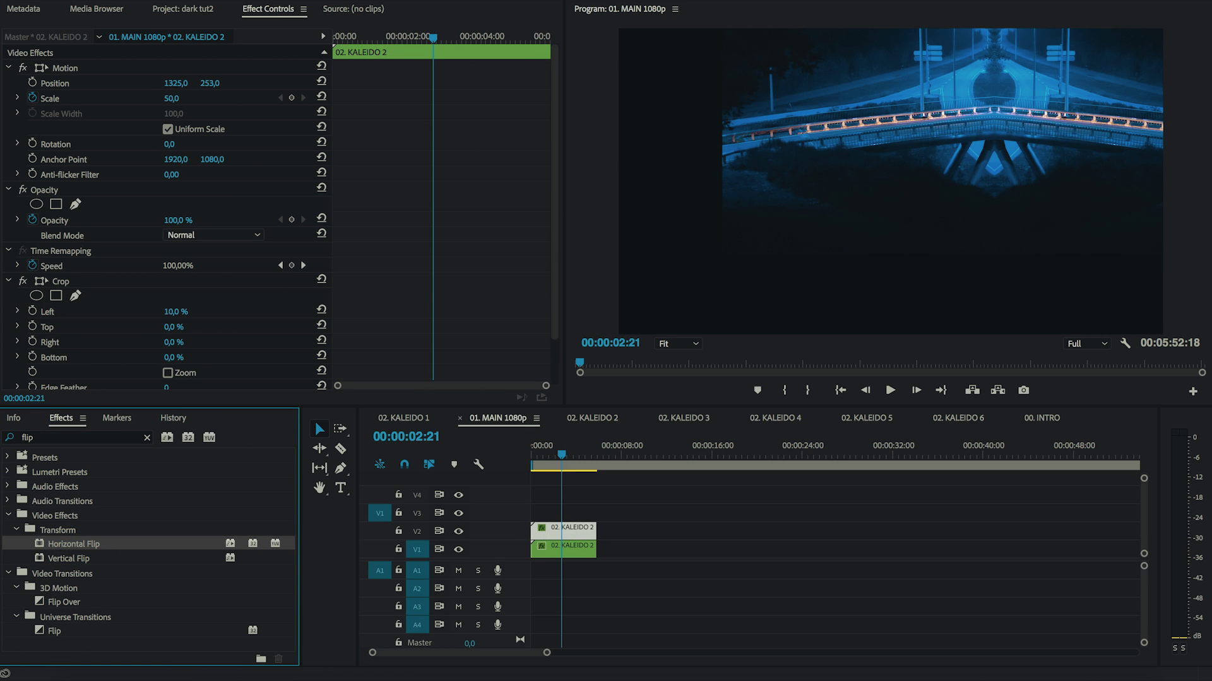
drag(176, 82, 145, 86)
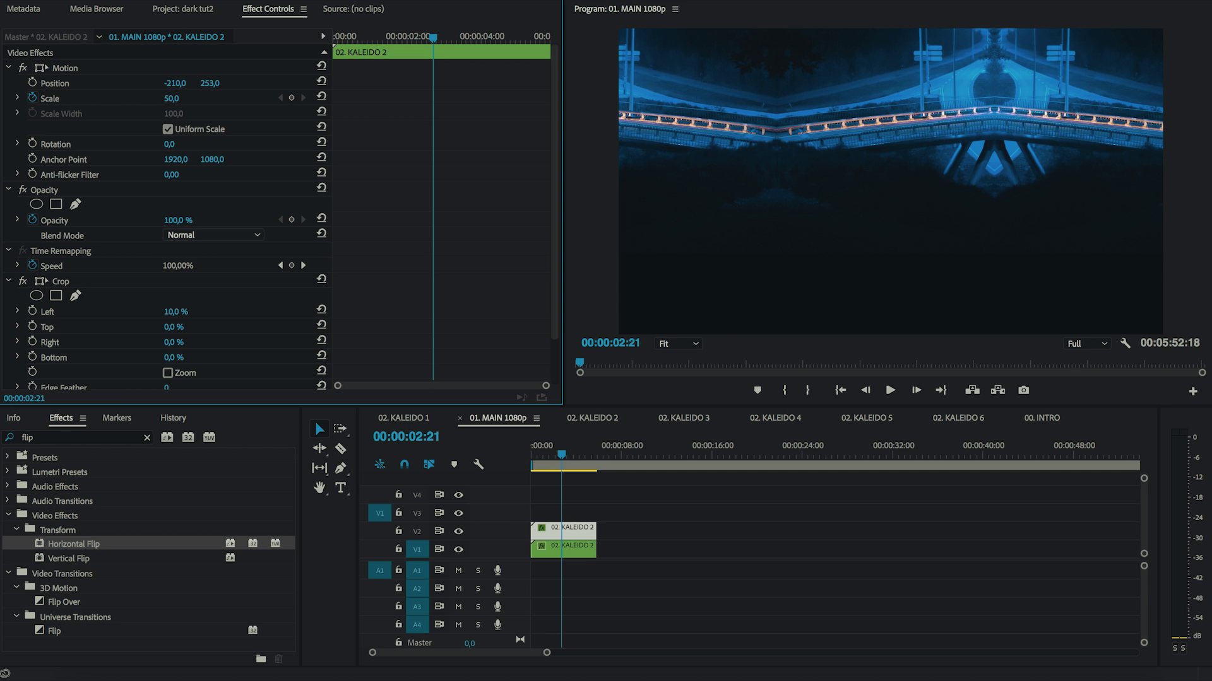
mouse_move(562, 456)
mouse_down()
mouse_move(540, 457)
mouse_move(577, 461)
mouse_up()
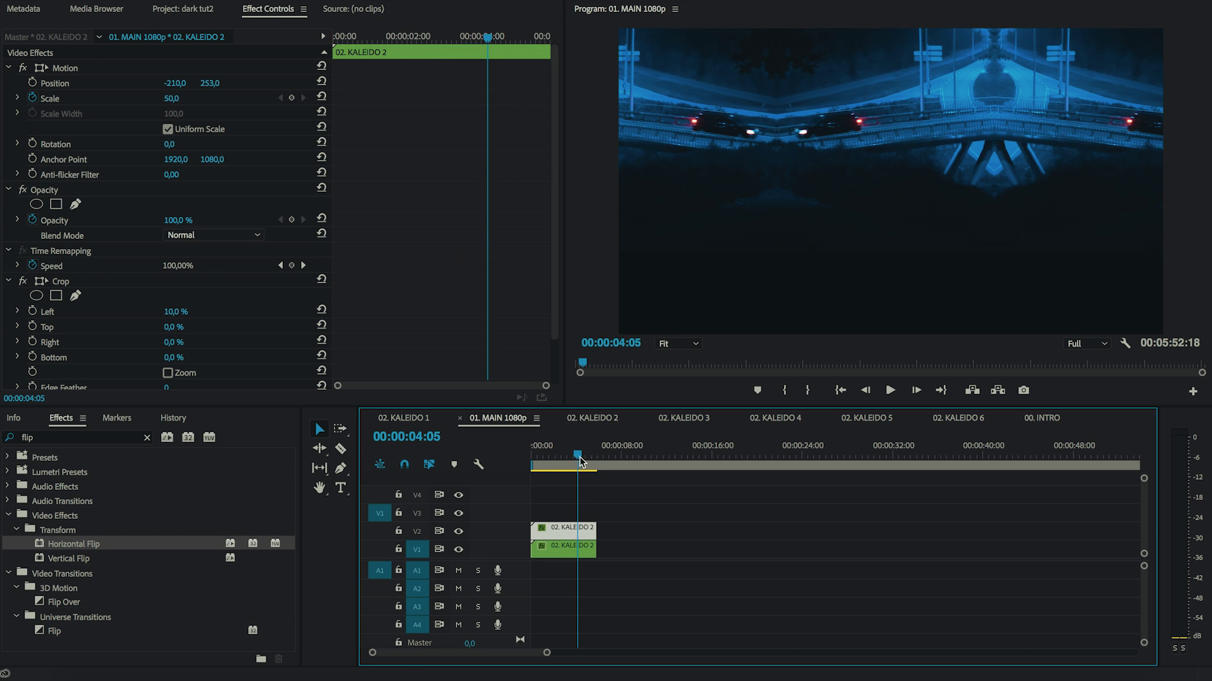
Duplicate both KALEIDO 2 clips onto V3 and V4 and apply Vertical Flip to each
shift+click(566, 549)
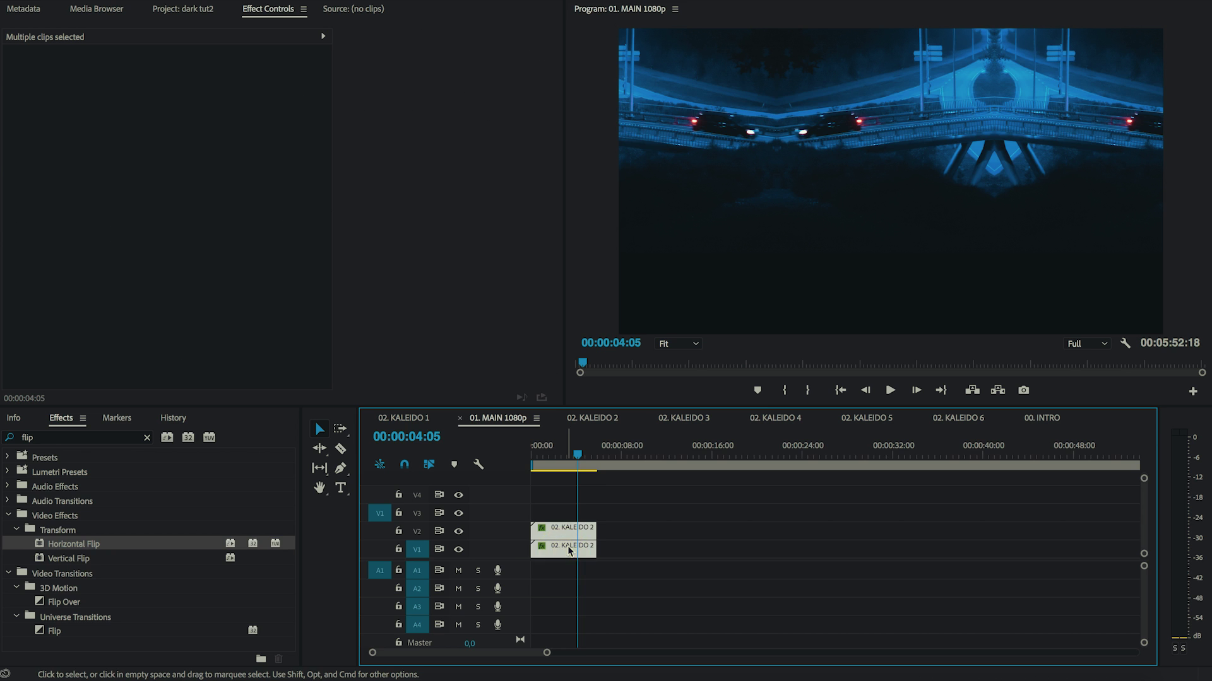
drag(570, 549, 576, 511)
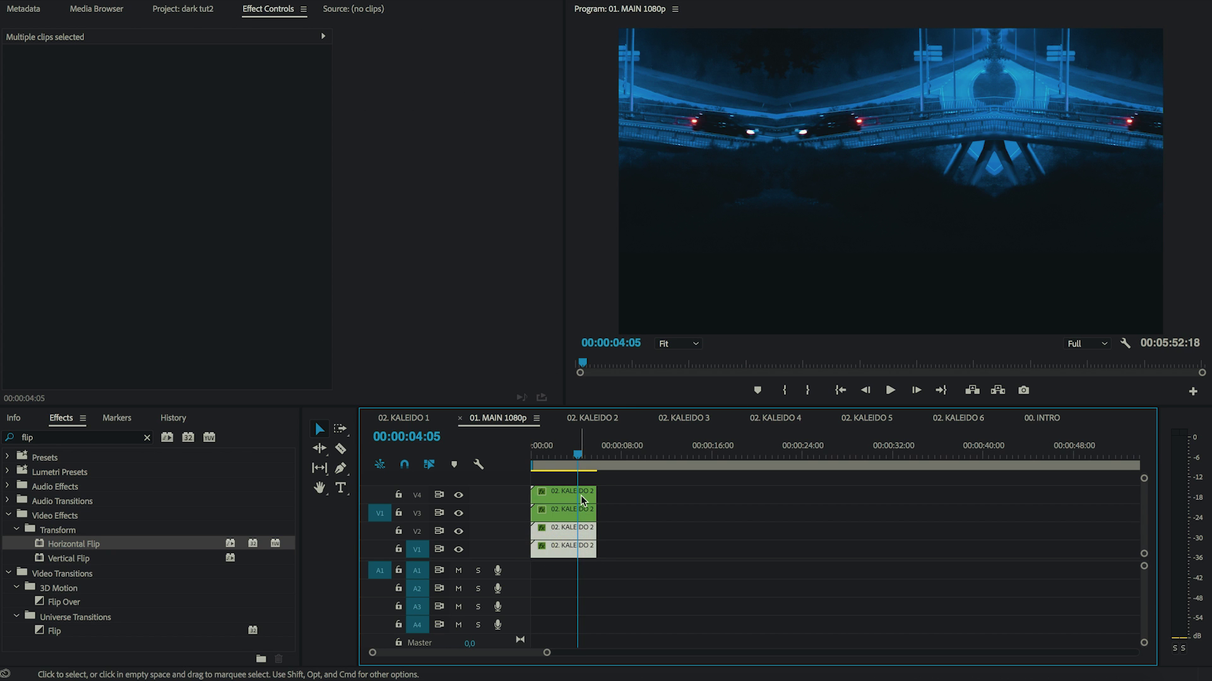
click(582, 498)
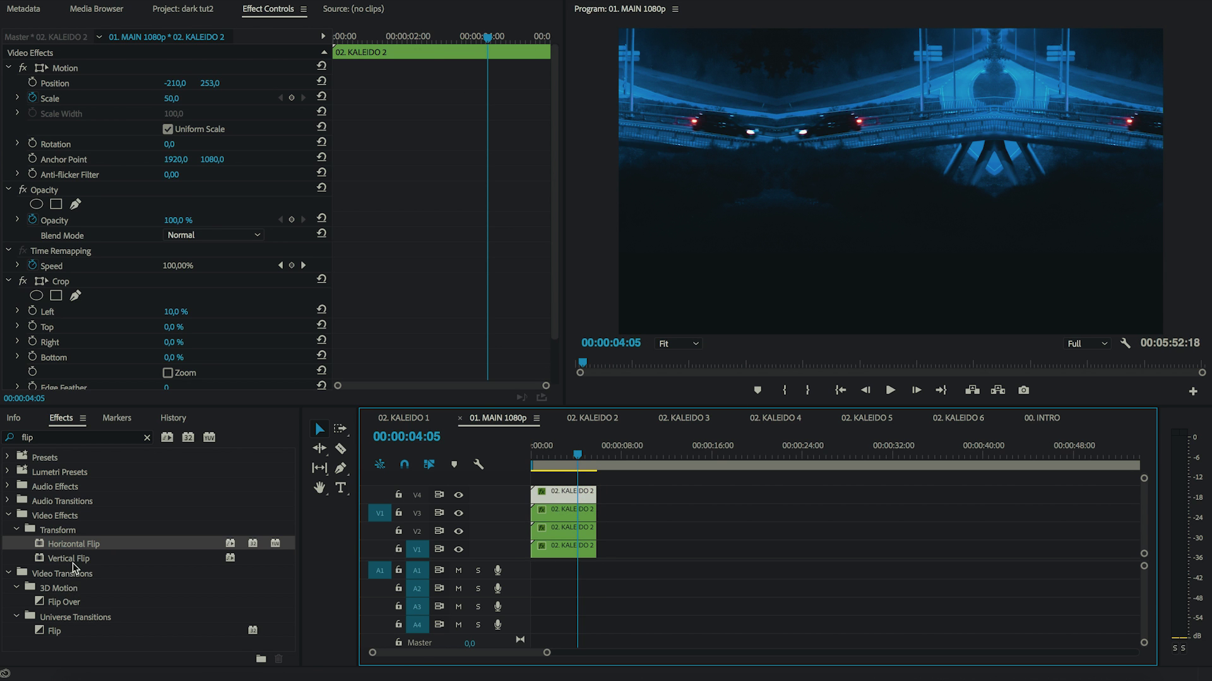
drag(73, 563, 562, 525)
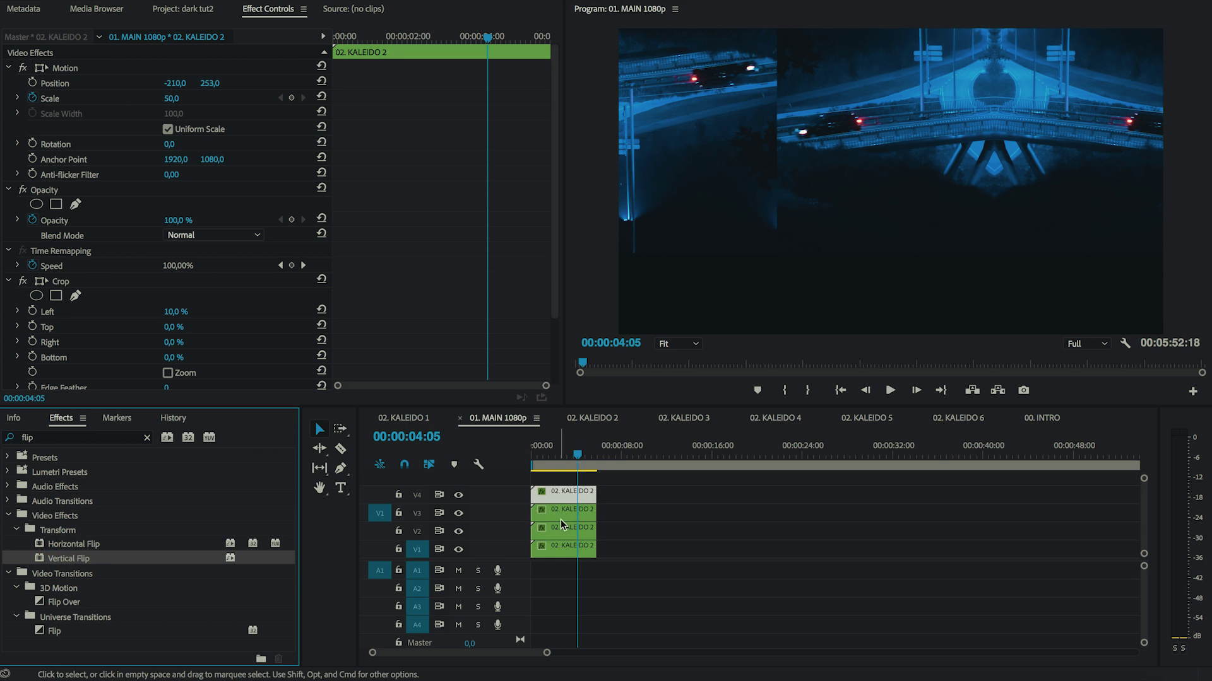
click(556, 514)
drag(50, 558, 584, 514)
Label the two vertically flipped clips on V3 and V4 Mango
shift+click(556, 495)
right_click(559, 495)
mouse_move(619, 429)
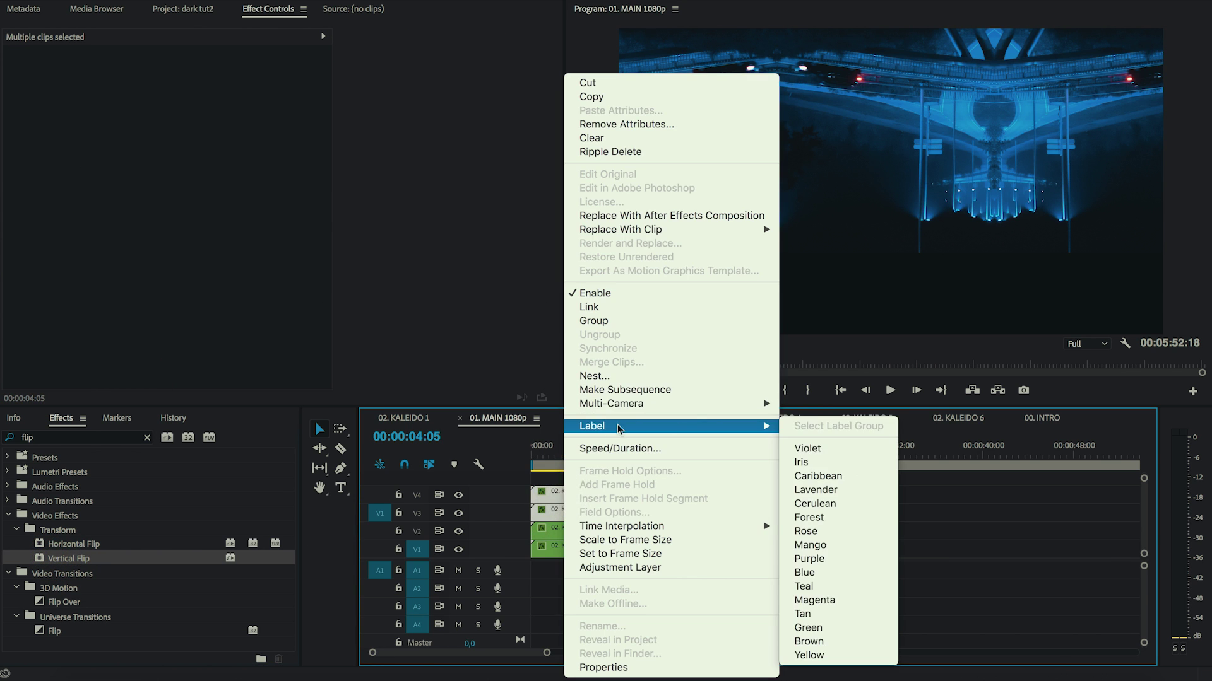
click(853, 544)
click(646, 515)
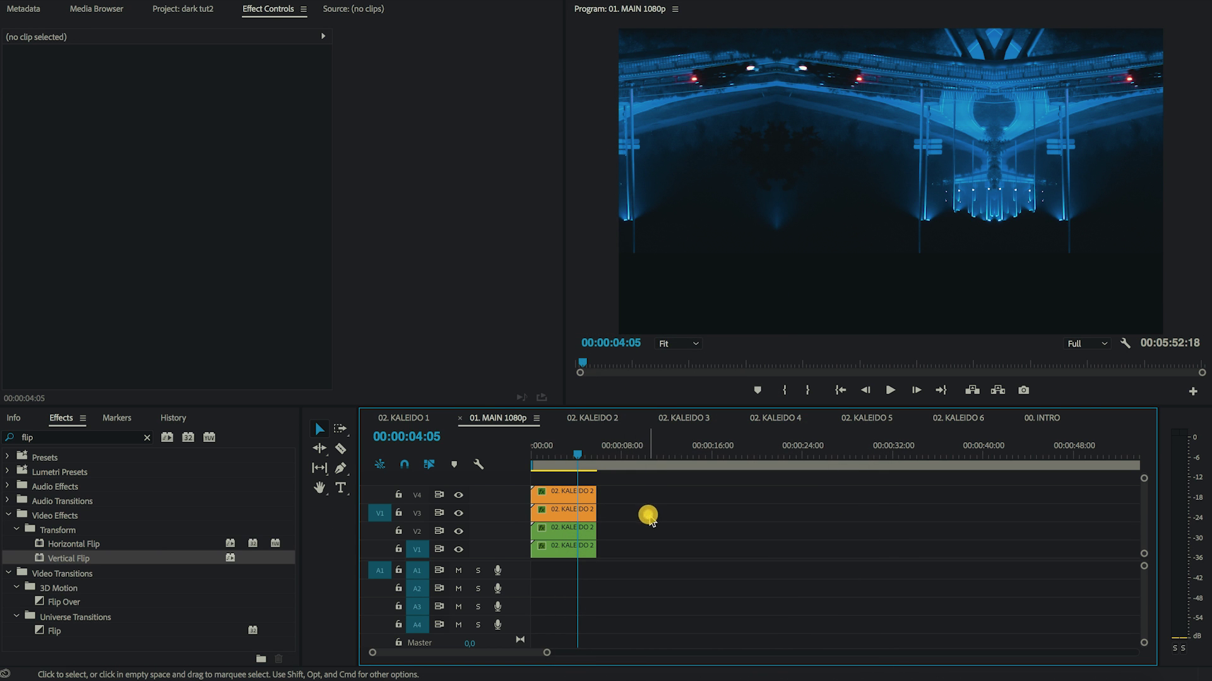
click(559, 491)
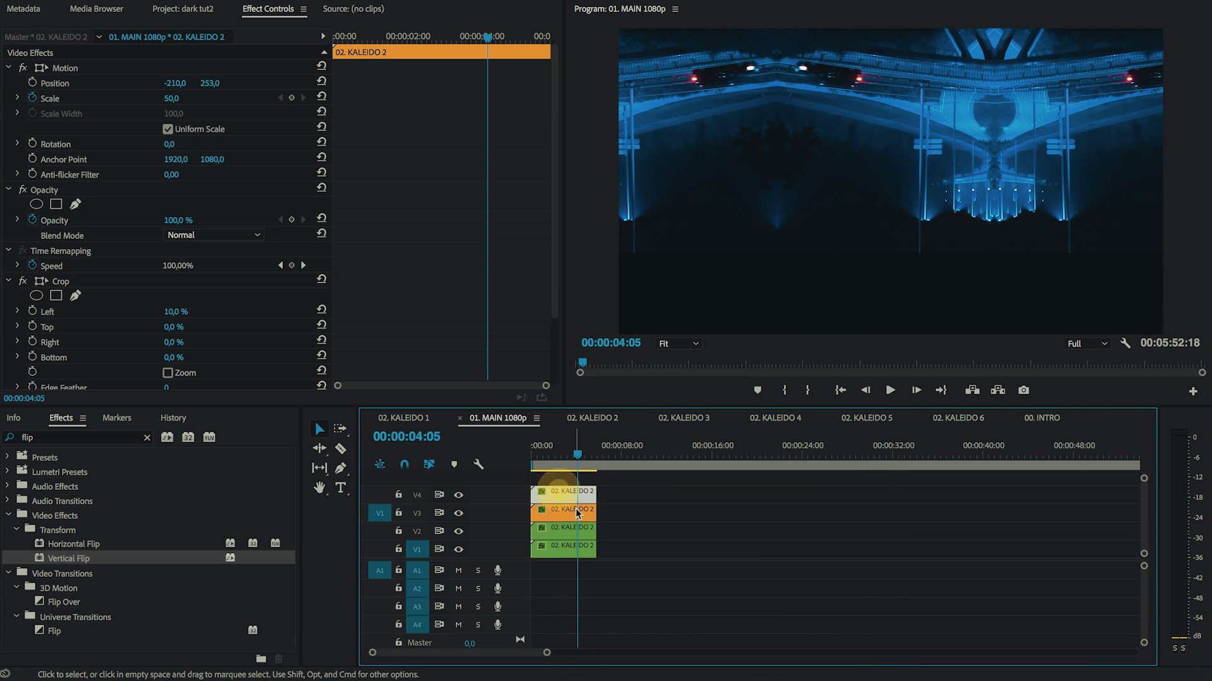
Move the V4 and V3 flipped copies to Position Y 1241 and preview the four-way mirror
drag(213, 89, 353, 89)
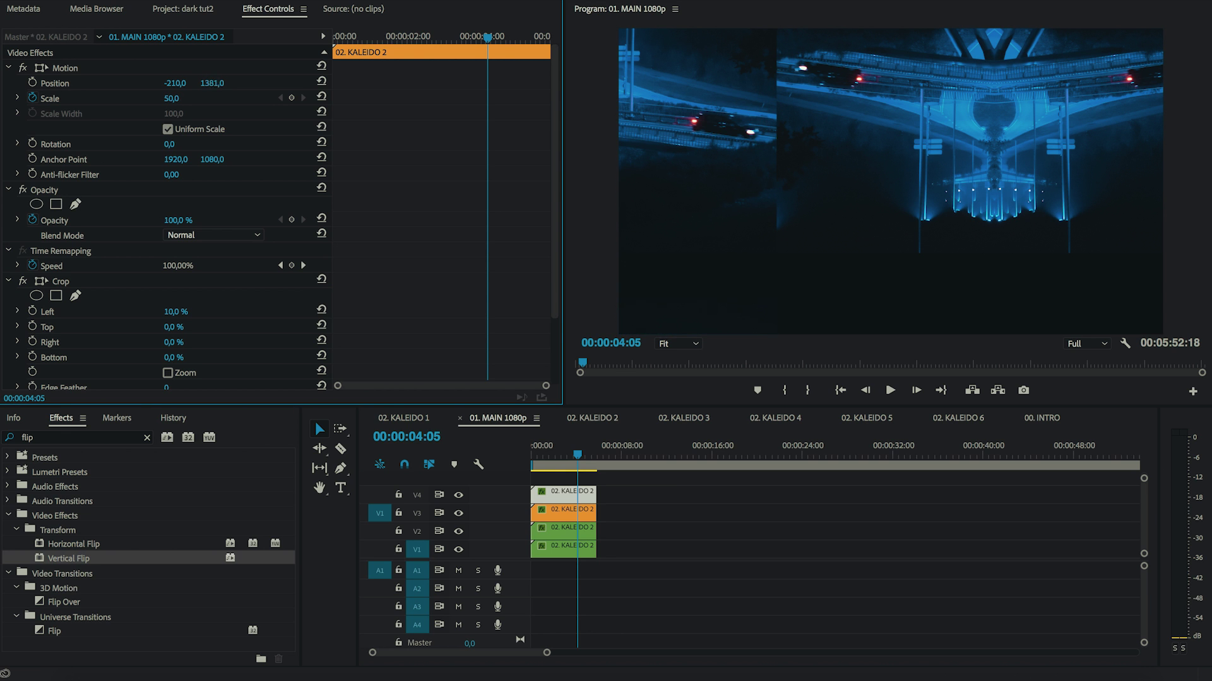
click(562, 510)
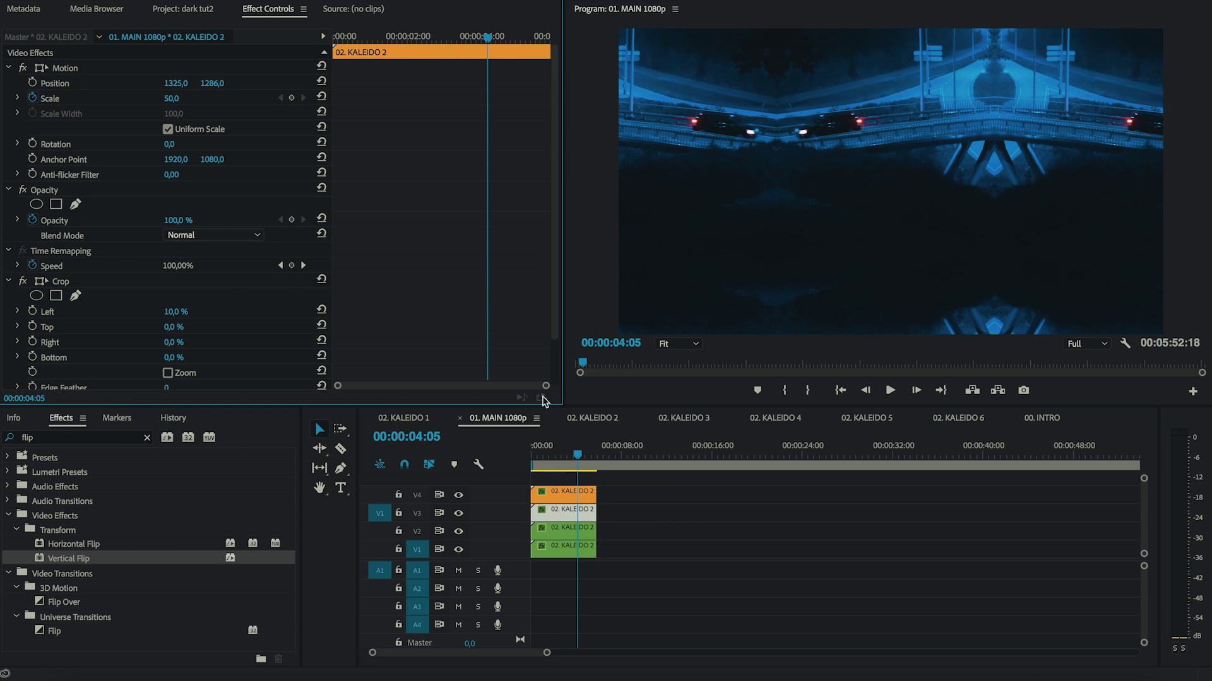
drag(576, 454, 562, 456)
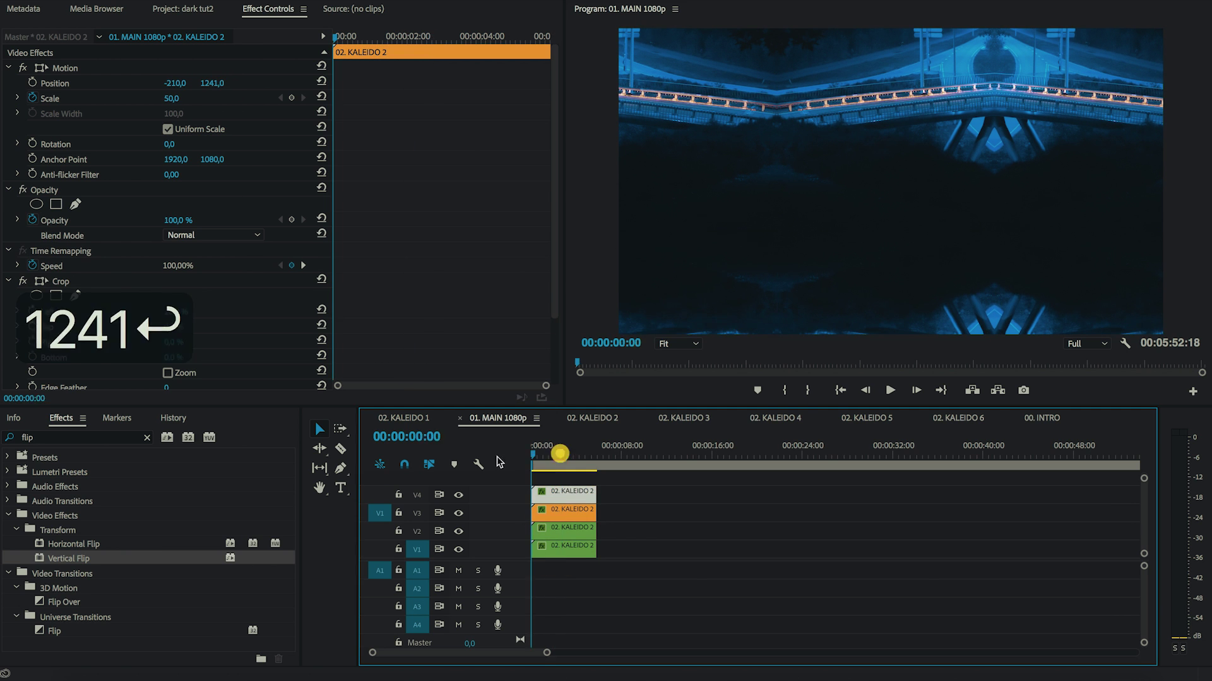
drag(561, 455, 541, 462)
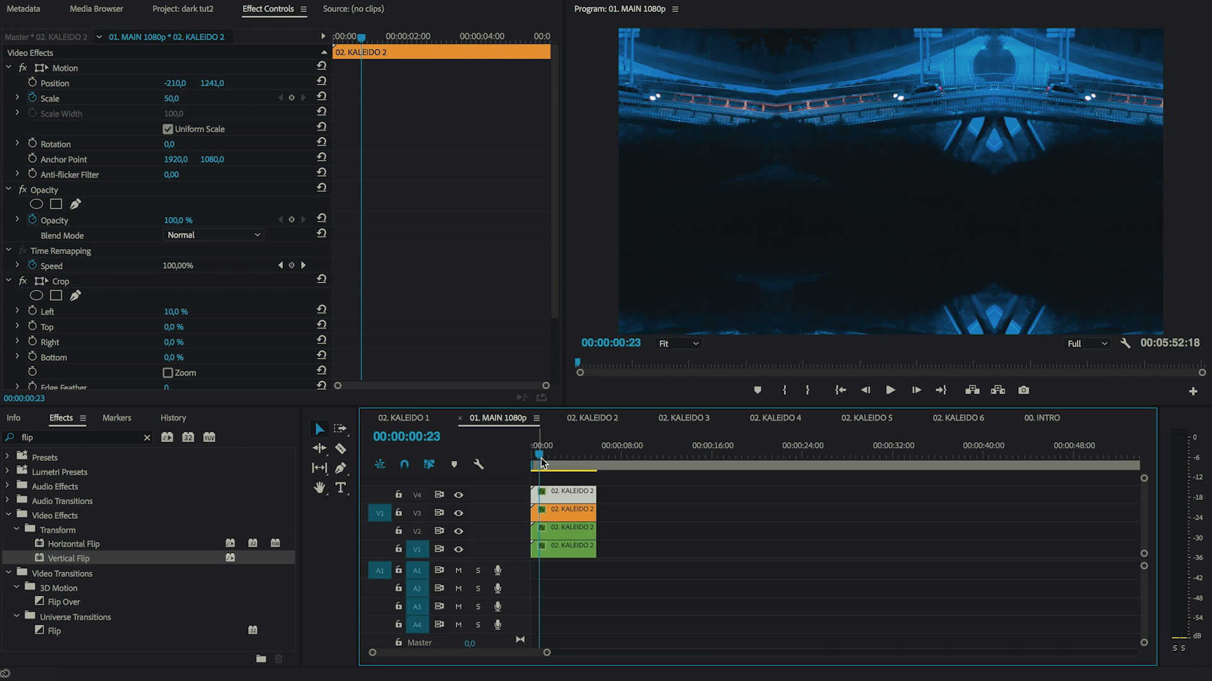
drag(547, 459, 550, 460)
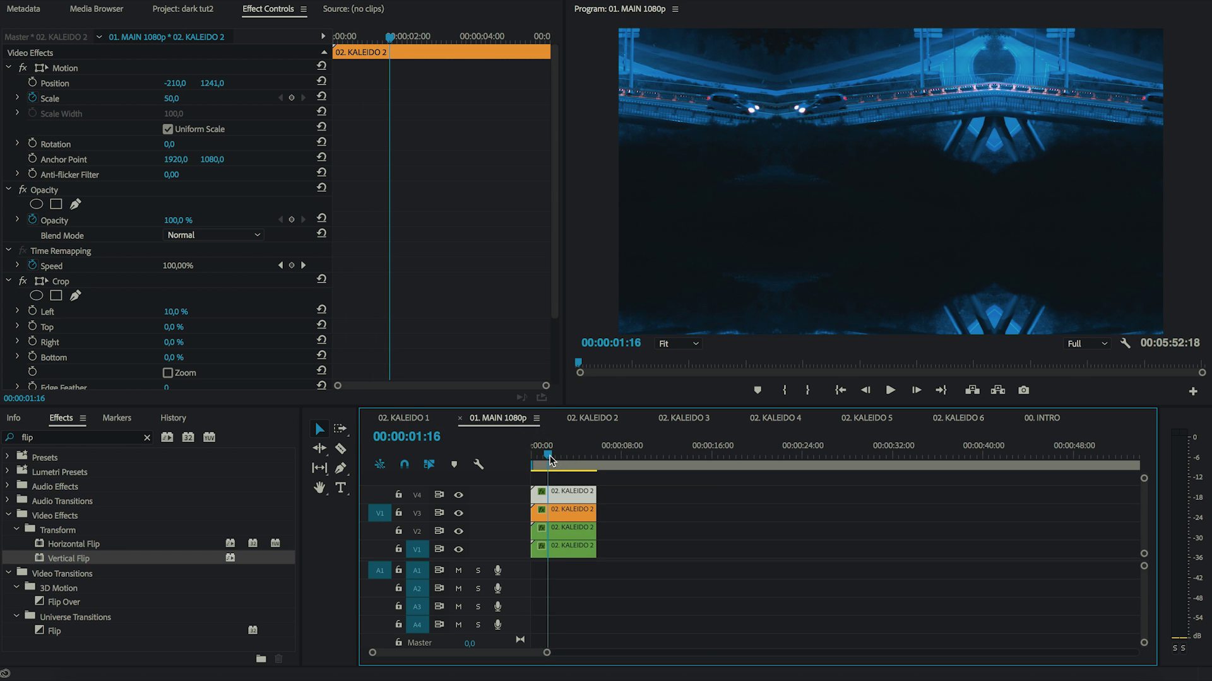
drag(554, 458, 563, 457)
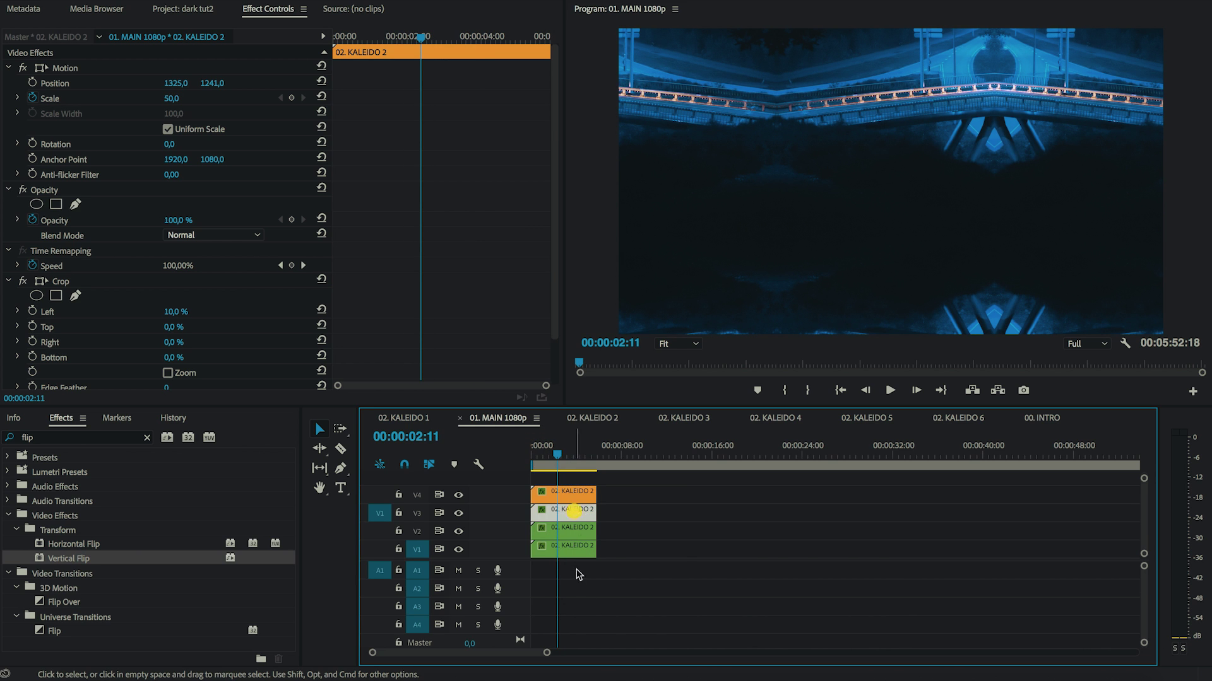
Select all four kaleidoscope clips and bring up their context menu
shift+click(571, 492)
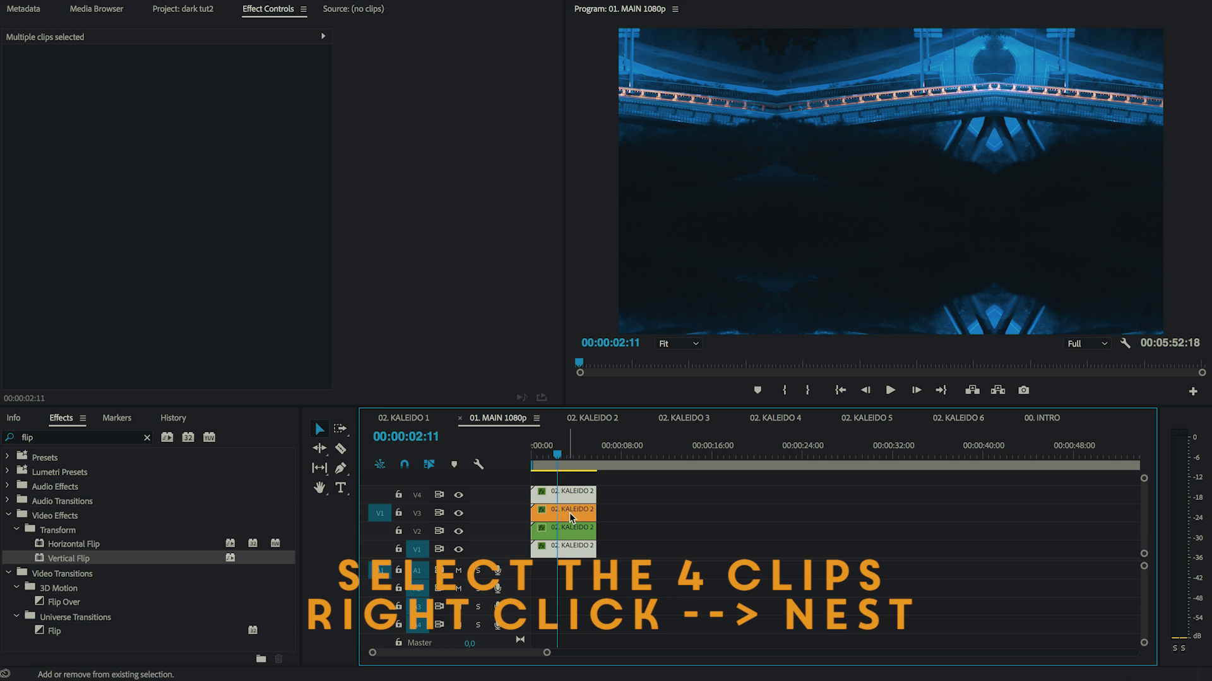
shift+click(568, 509)
shift+click(568, 527)
right_click(566, 533)
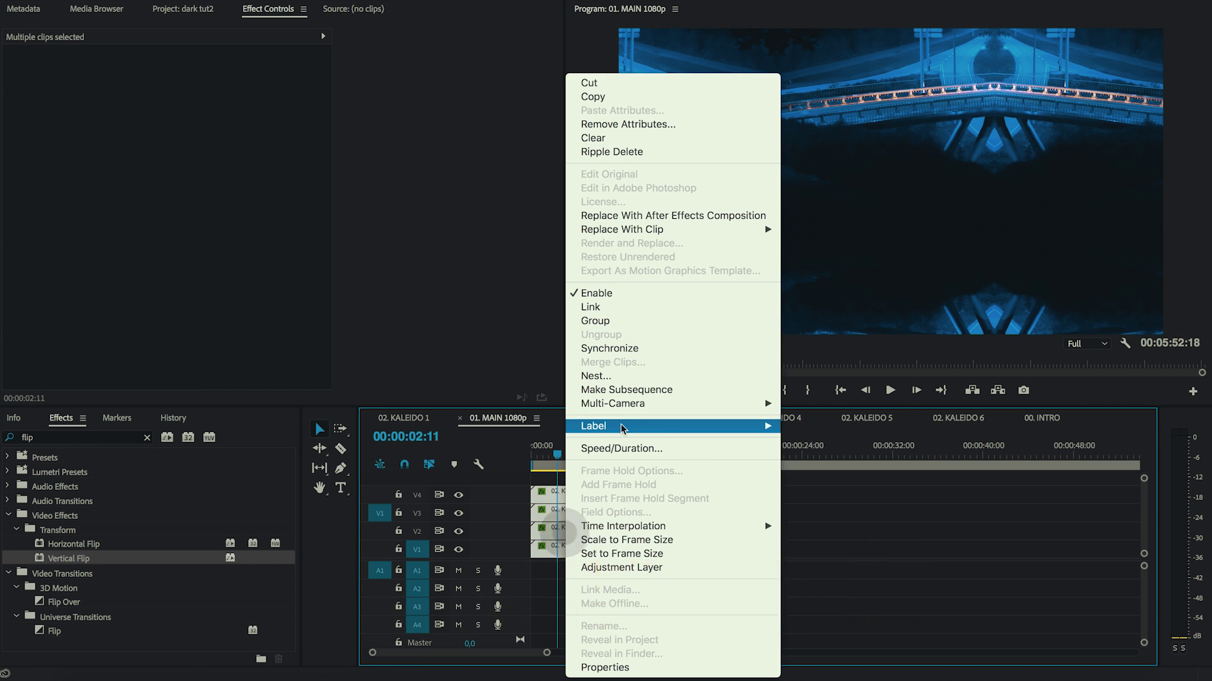
Nest the four selected clips into a sequence named NEEESSSSST
click(596, 377)
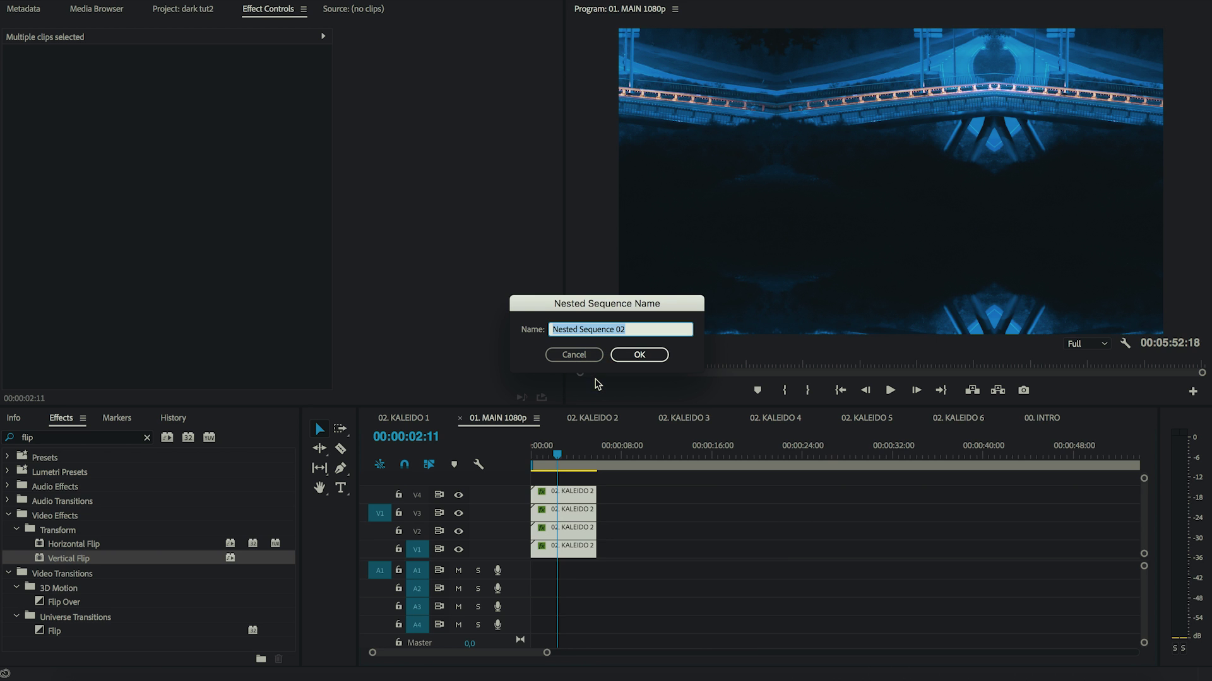
text(NEEESSSSST)
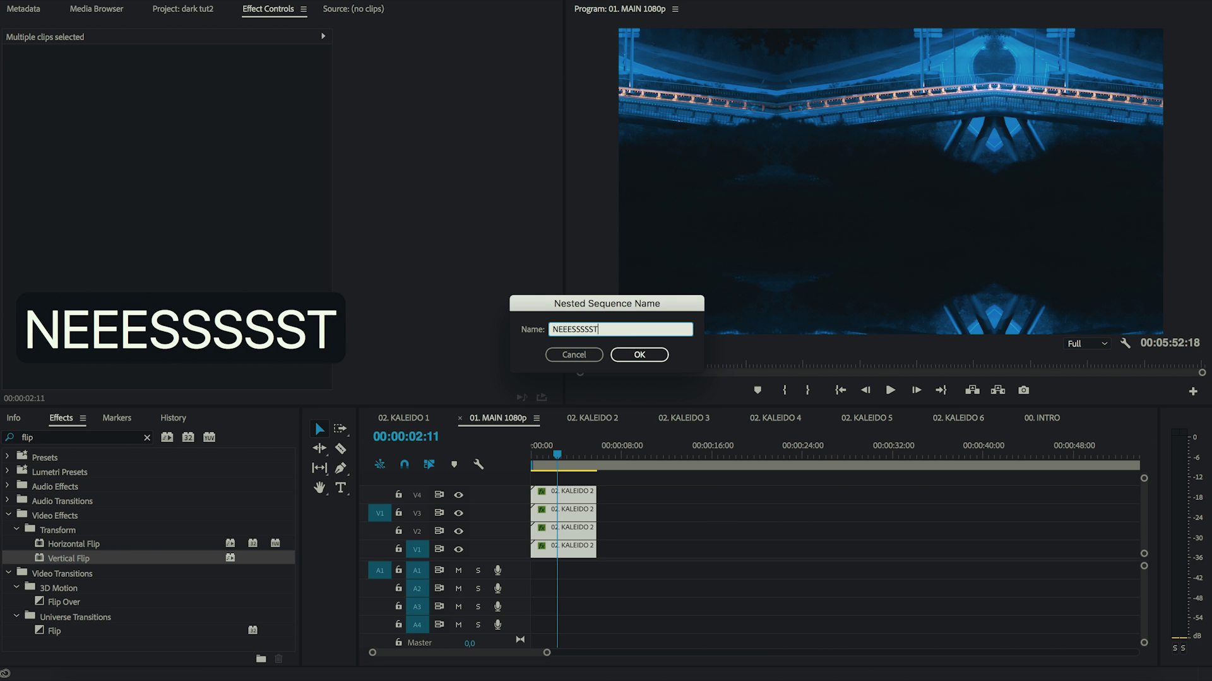
key(Return)
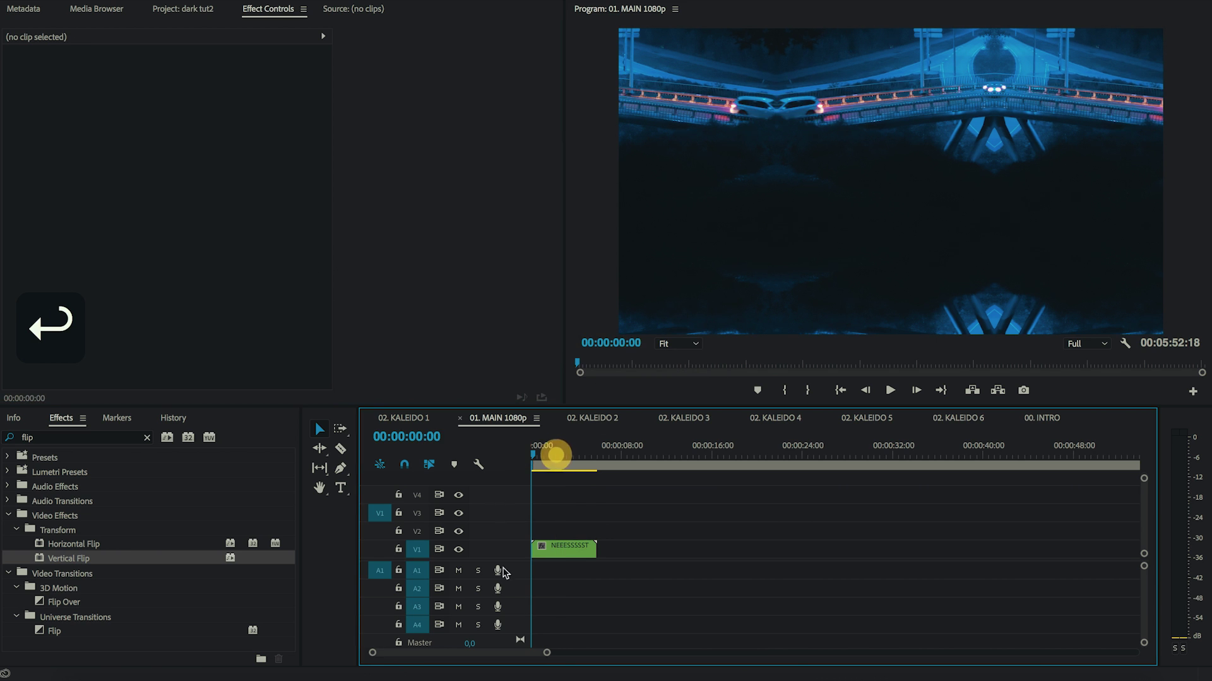
Keyframe the nested clip's Scale up to 105 at its end with an Ease Out keyframe
click(562, 549)
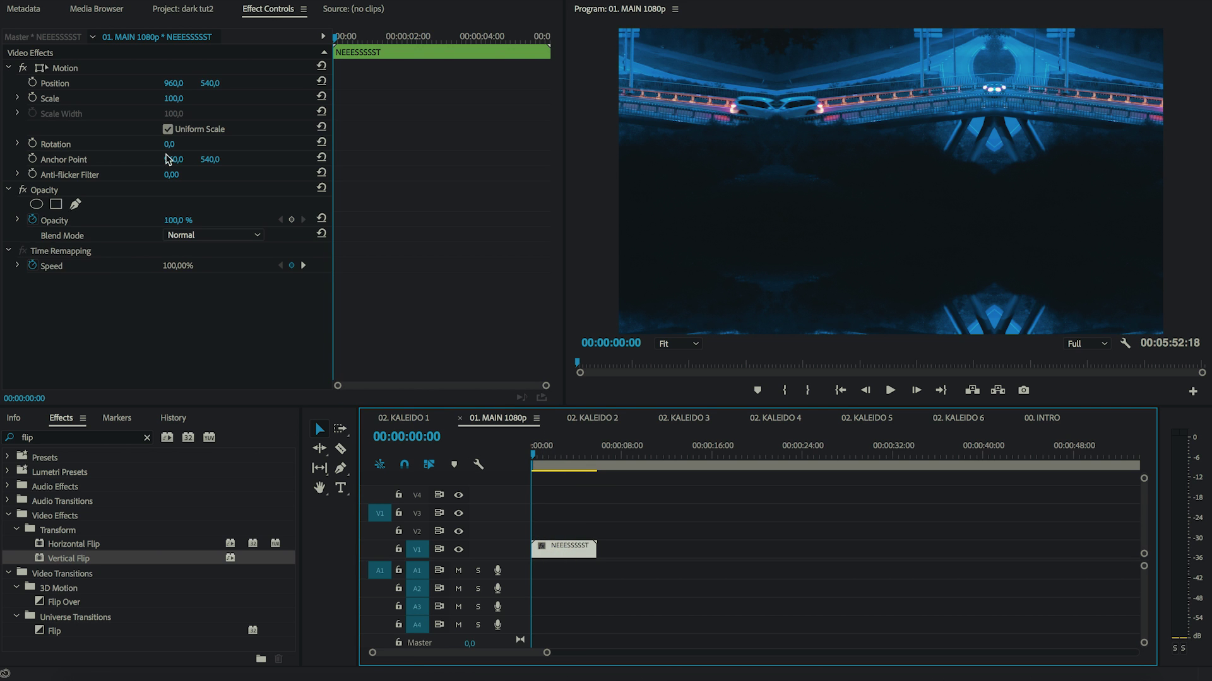
click(33, 103)
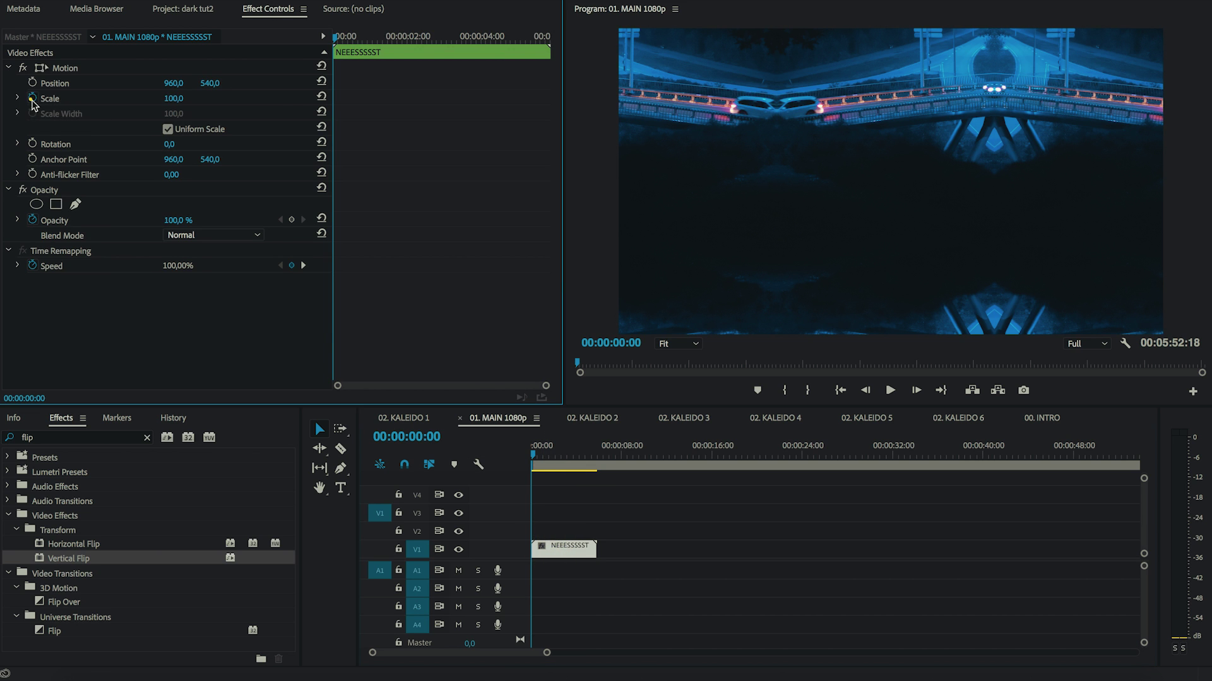
drag(357, 45, 544, 44)
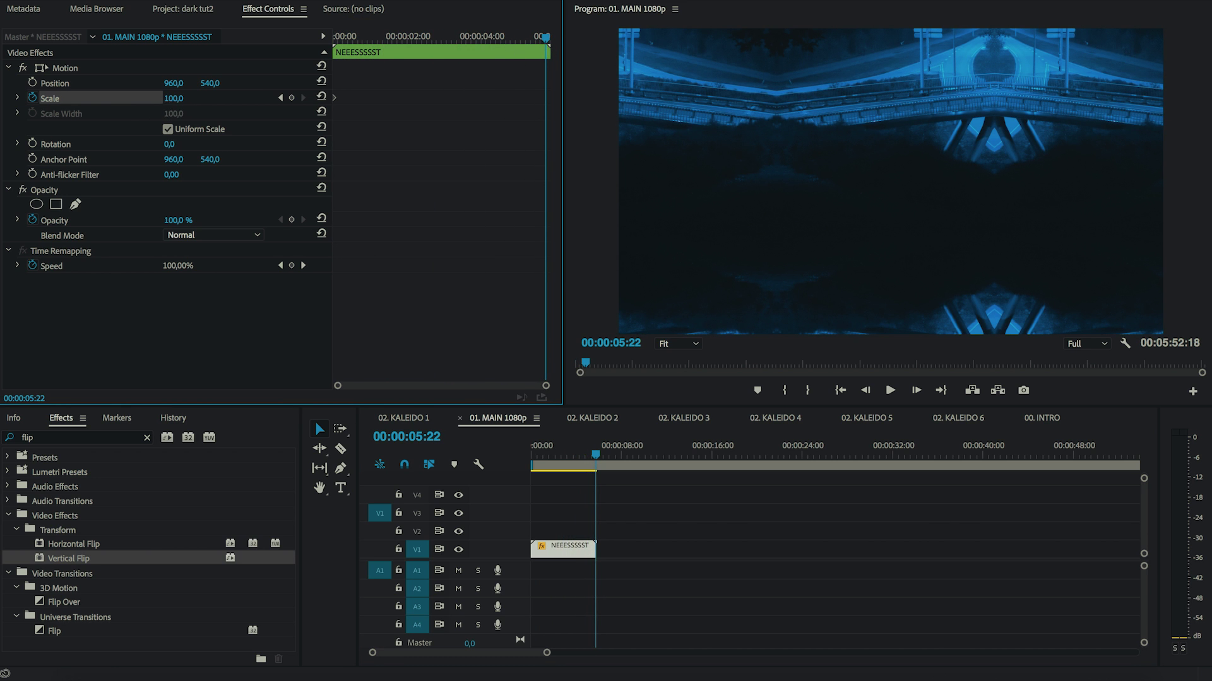
key(Return)
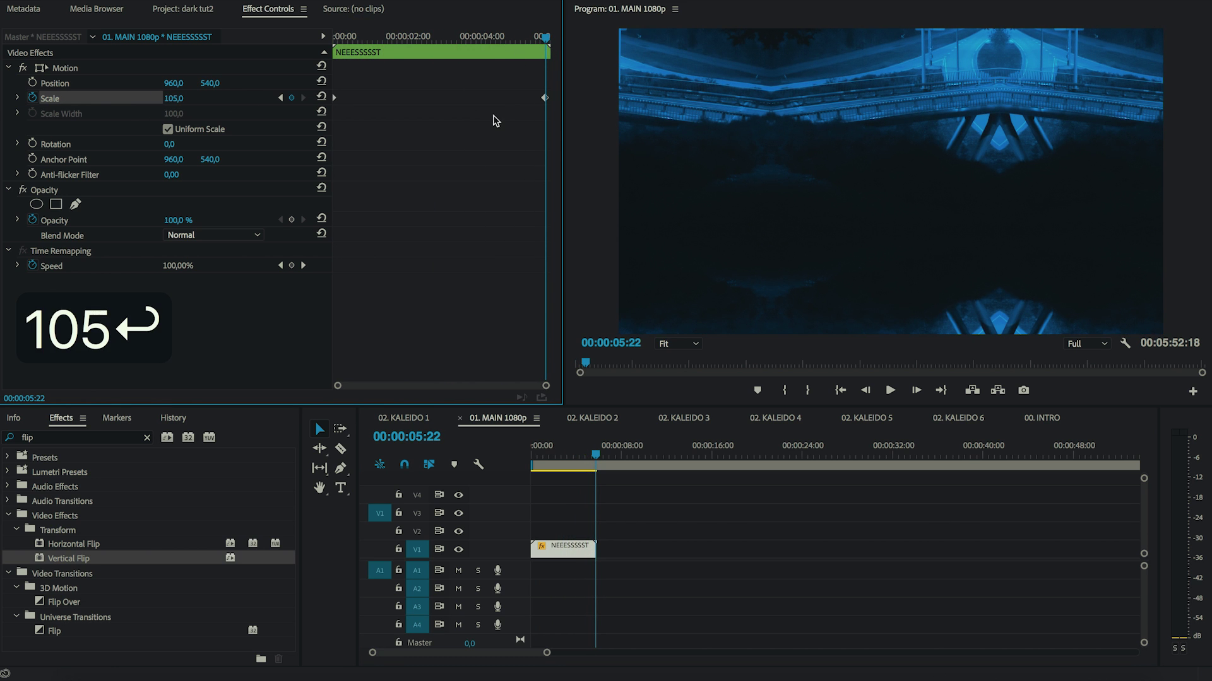
right_click(545, 99)
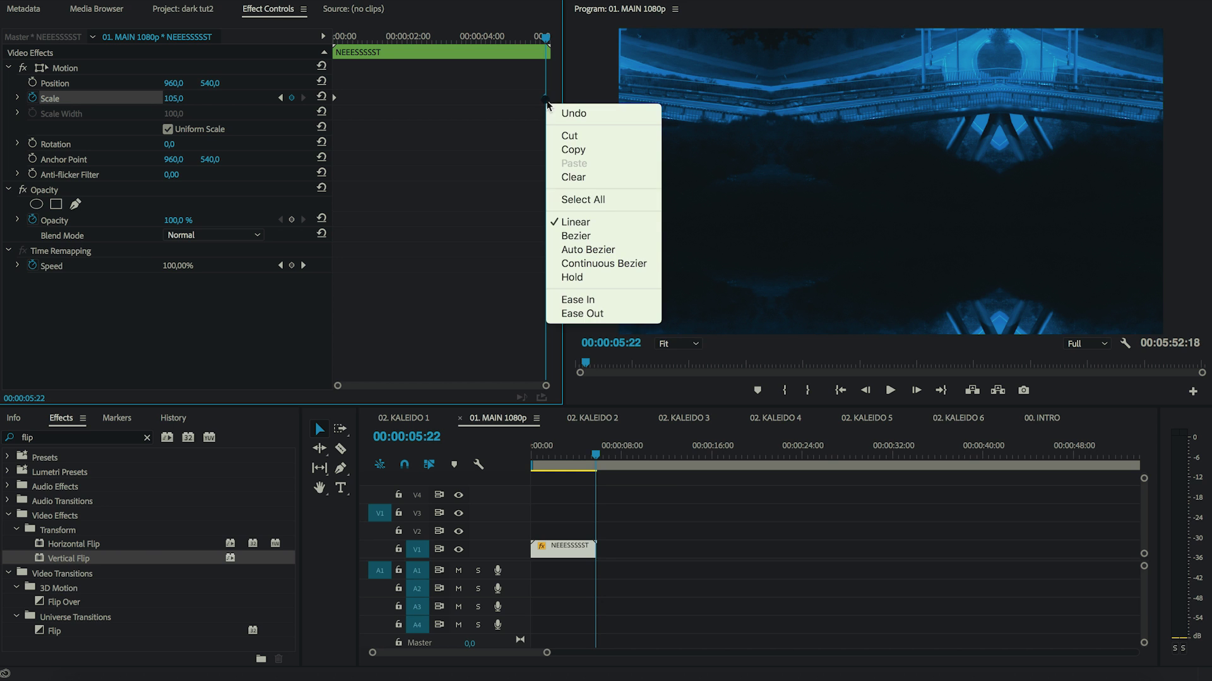
click(581, 314)
click(635, 515)
key(Home)
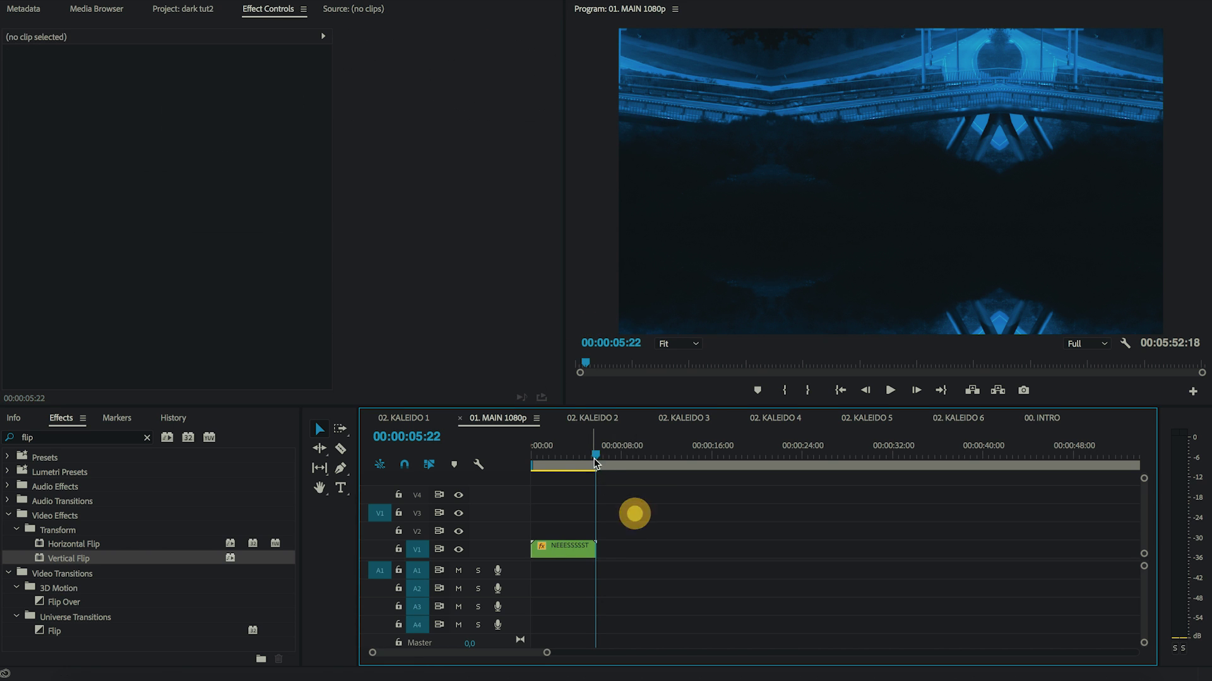
click(593, 461)
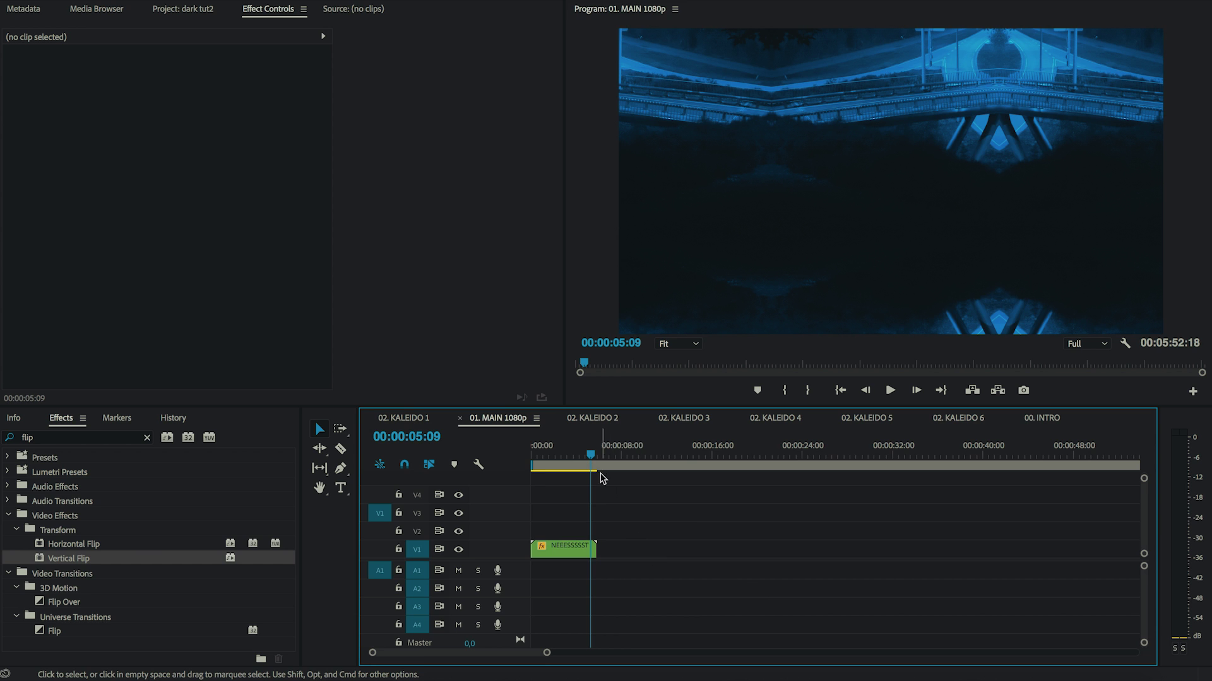
Rewind the main sequence to 00:00:00:00 and show the Project: dark tut2 sequence list
drag(590, 454, 521, 465)
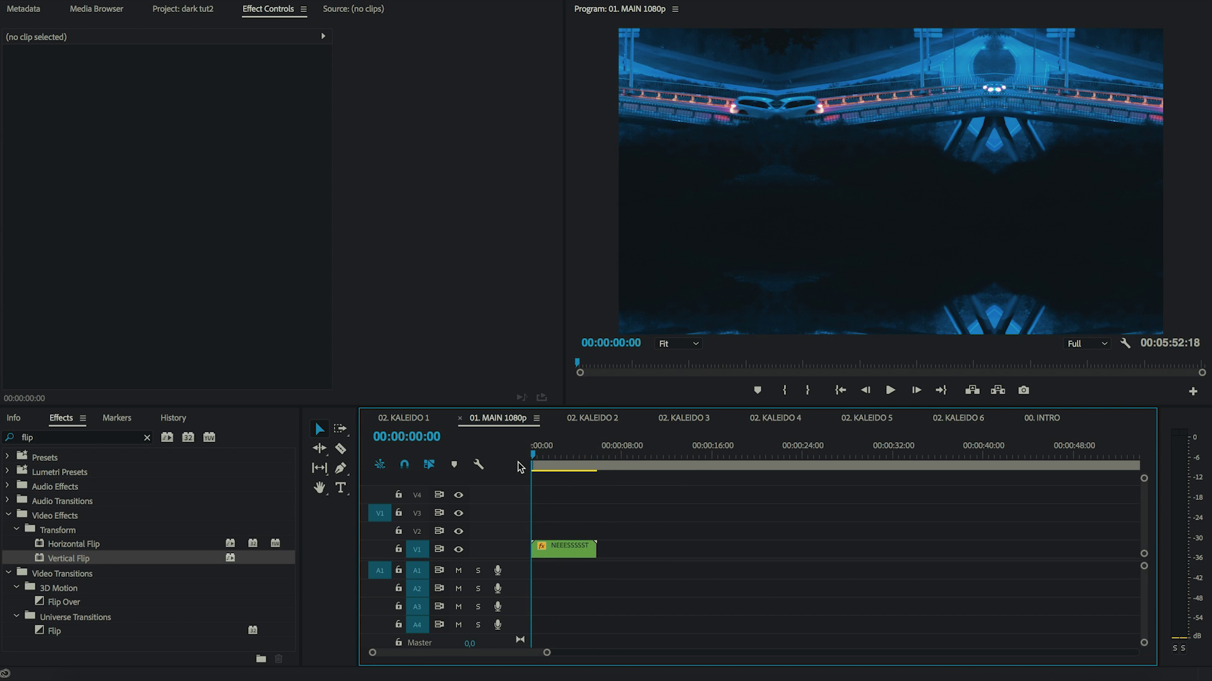
click(191, 11)
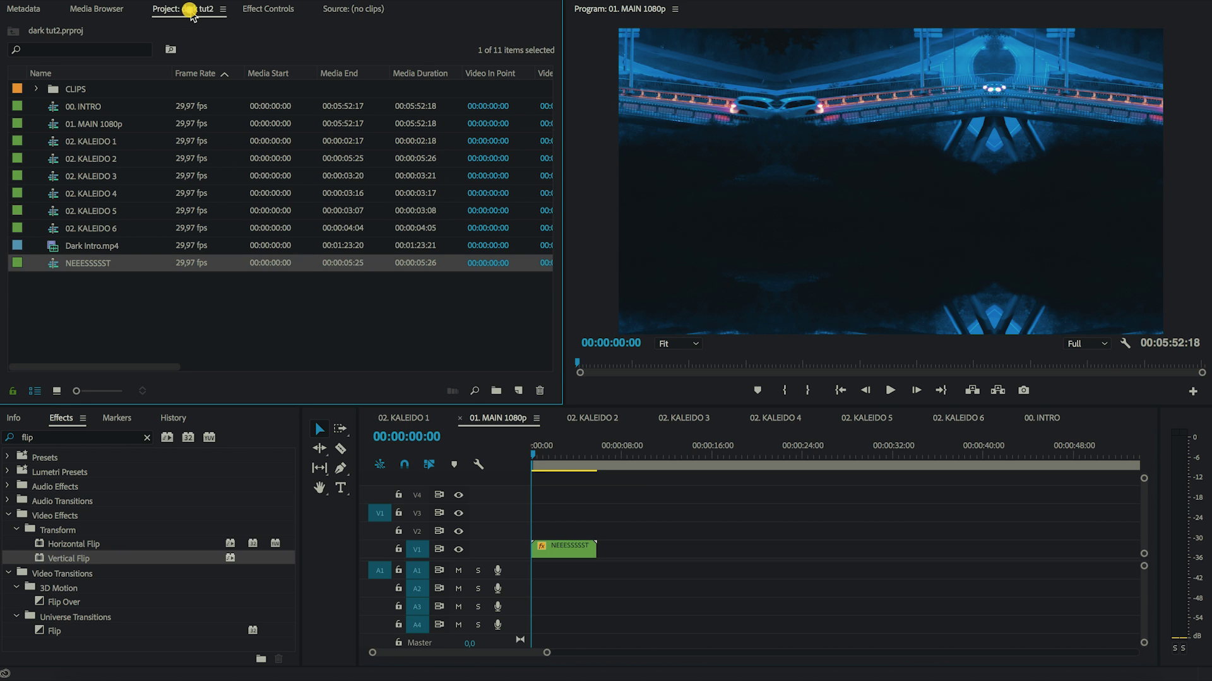
Place the 02. KALEIDO 1 walkers clip in MAIN with a vertically flipped copy on V2
double_click(95, 124)
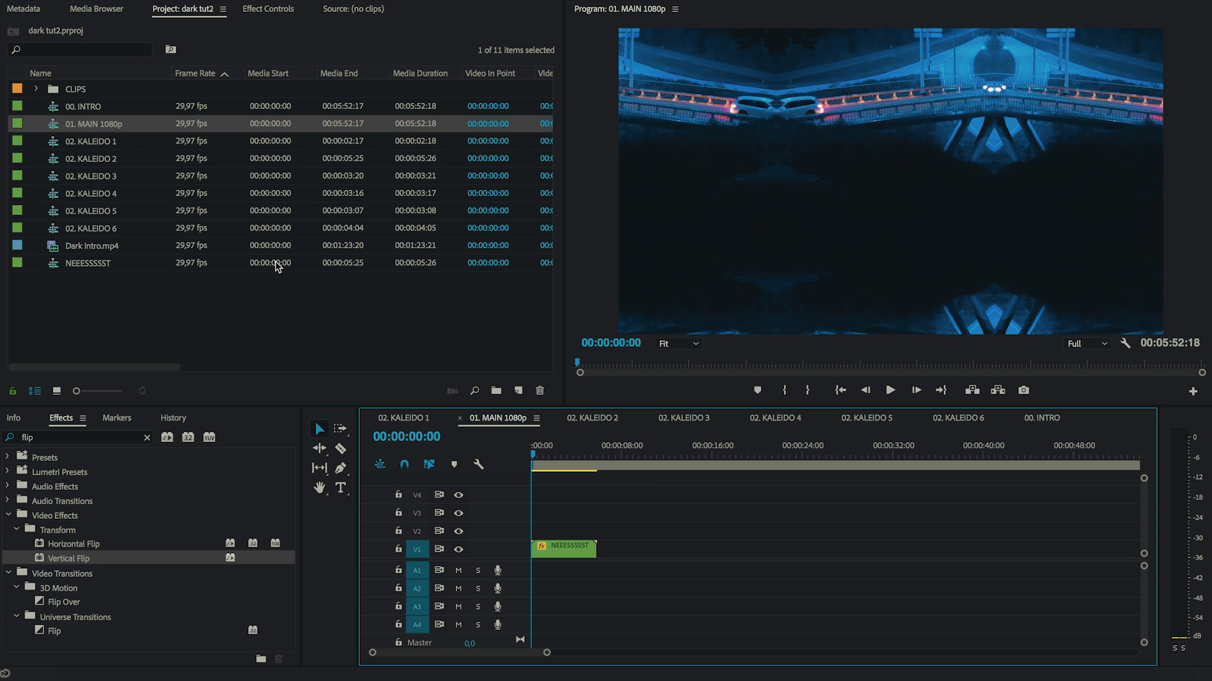
double_click(94, 142)
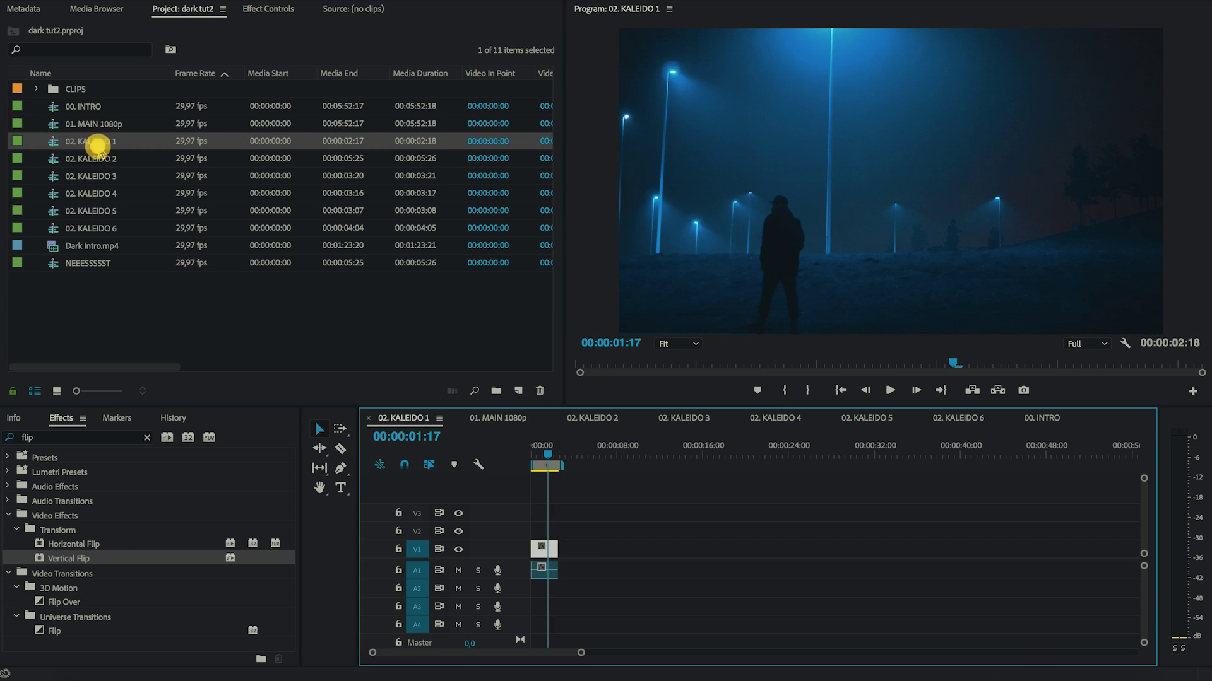
click(568, 546)
click(65, 440)
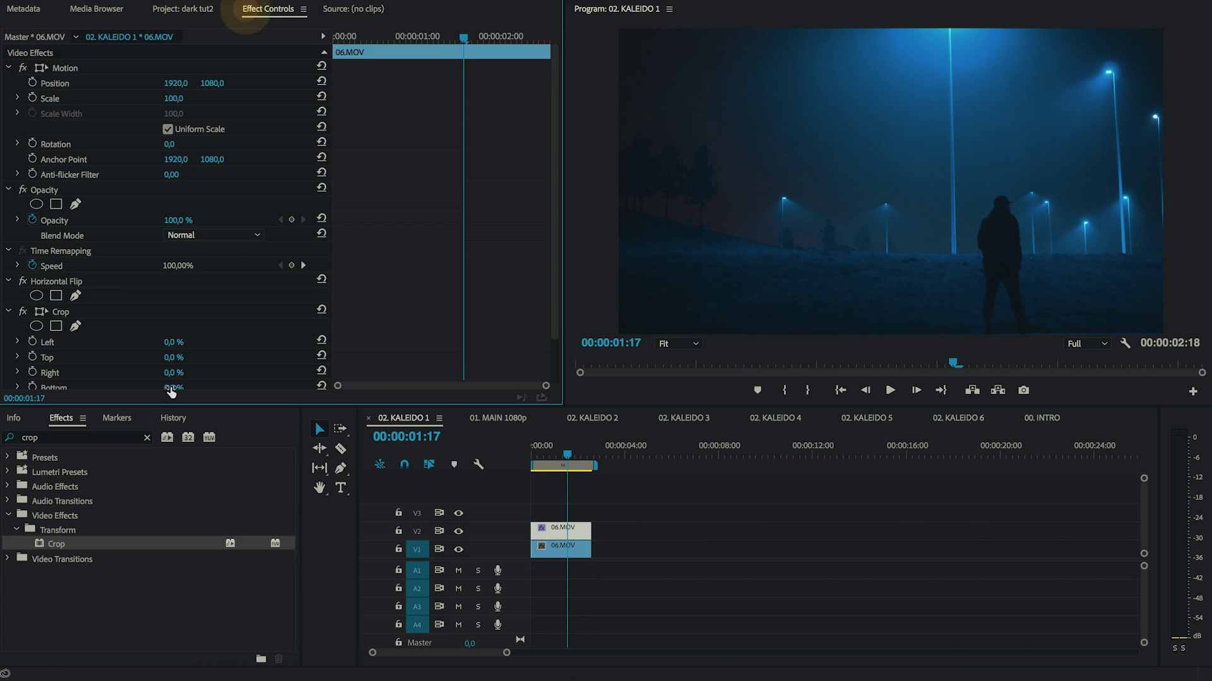
key(super+s)
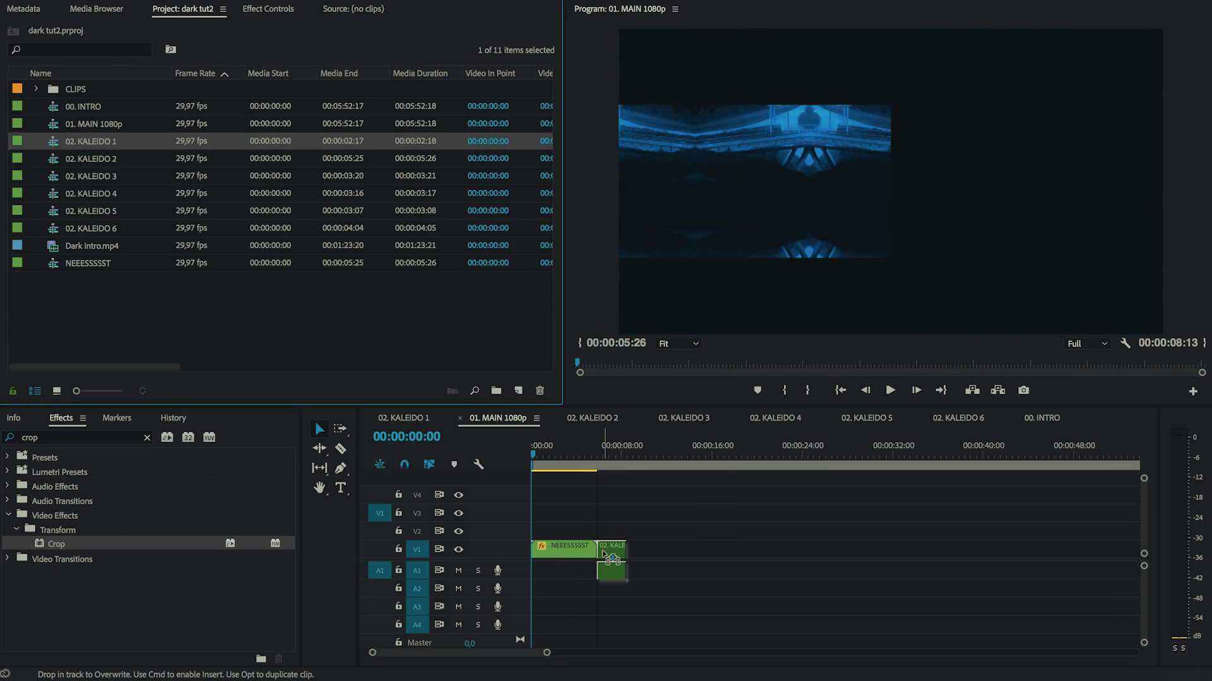
click(610, 553)
key(super+s)
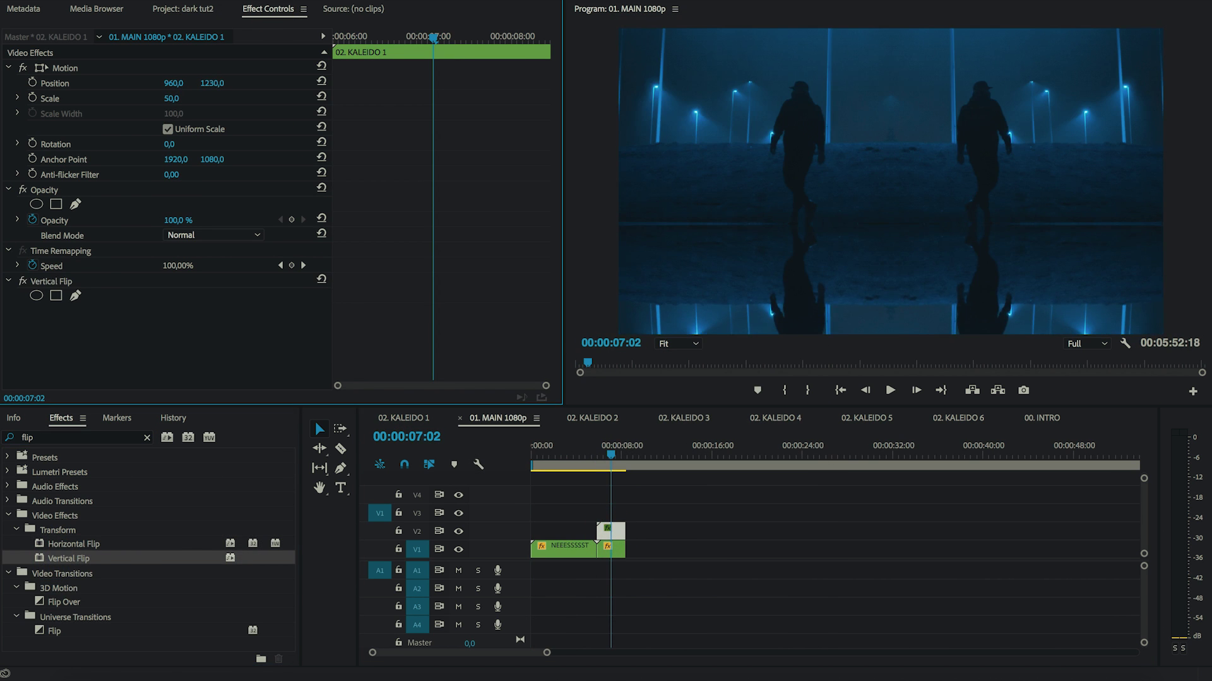
drag(611, 454, 614, 453)
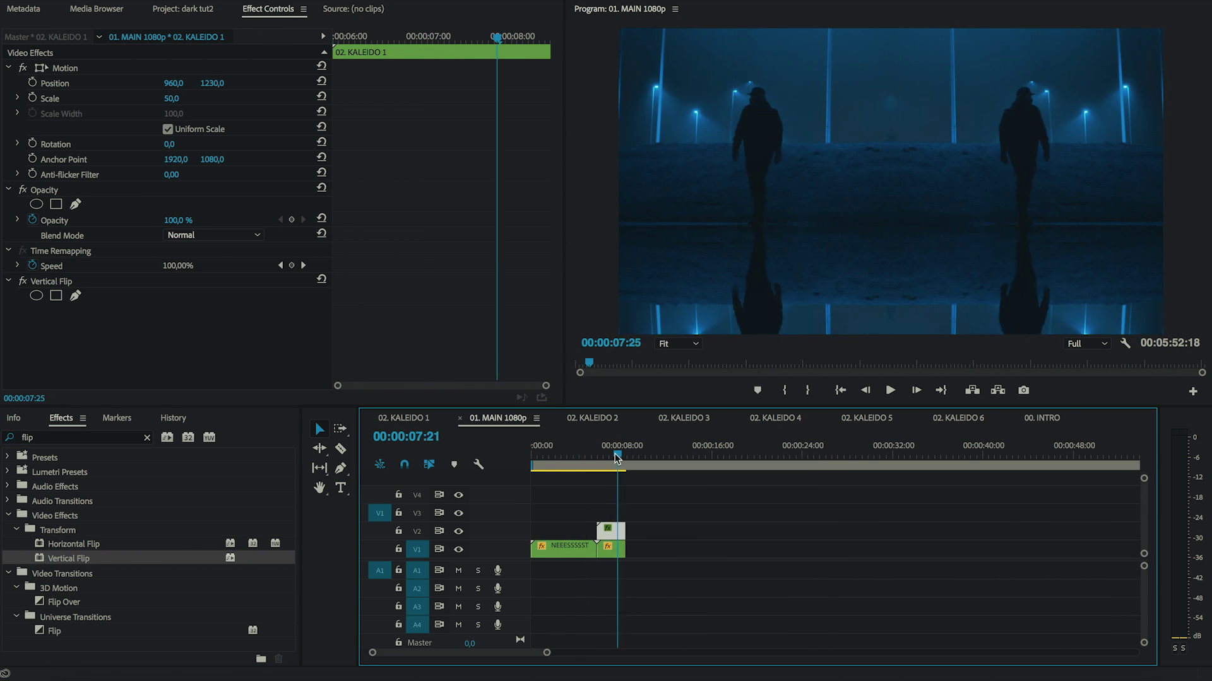
Nest the stacked walker clips as NEEEEEST2, scale it to 103.6 and trim its end
key(super+s)
text(NEEEEEST2)
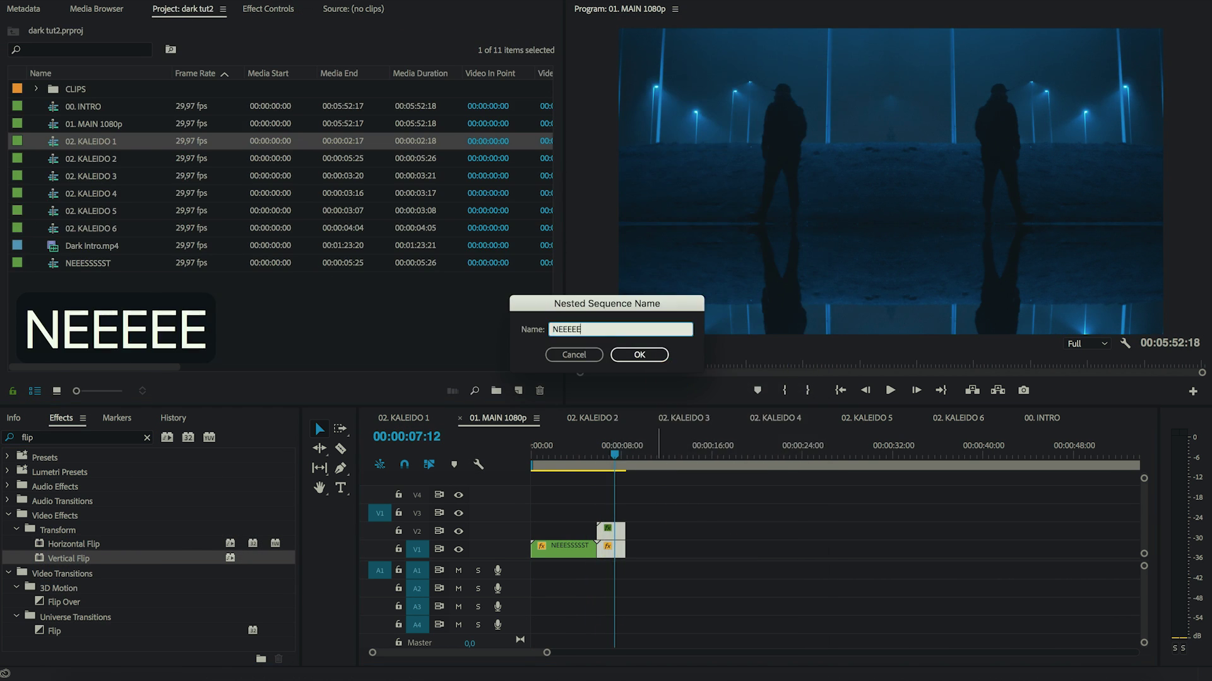
key(Return)
click(183, 98)
text(1)
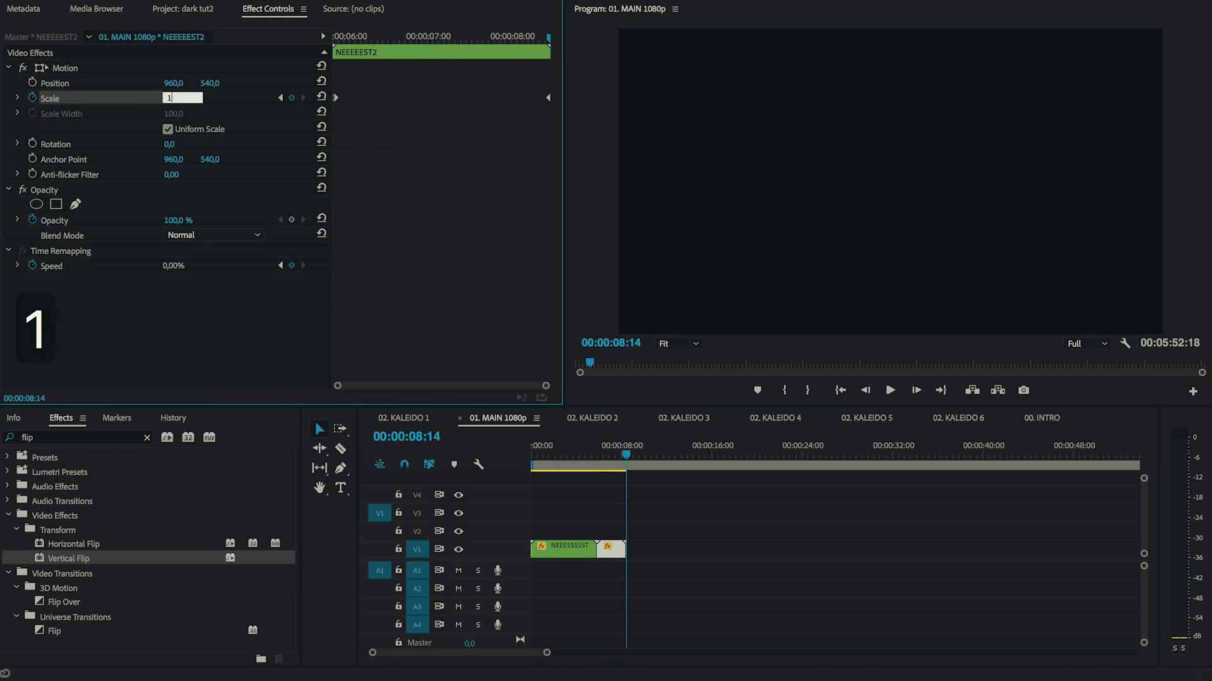
text(03,6)
key(Return)
key(space)
drag(625, 548, 645, 552)
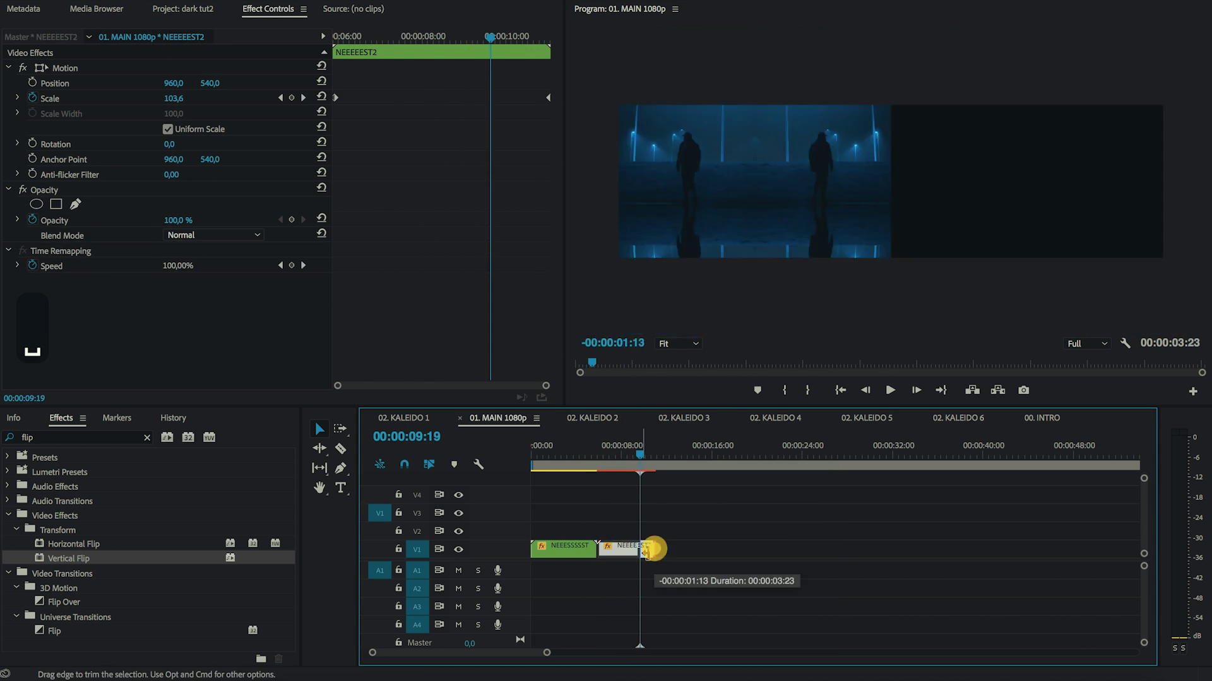
Crop the road clip in 02. KALEIDO 4 by 50% to complete its mirror
click(555, 454)
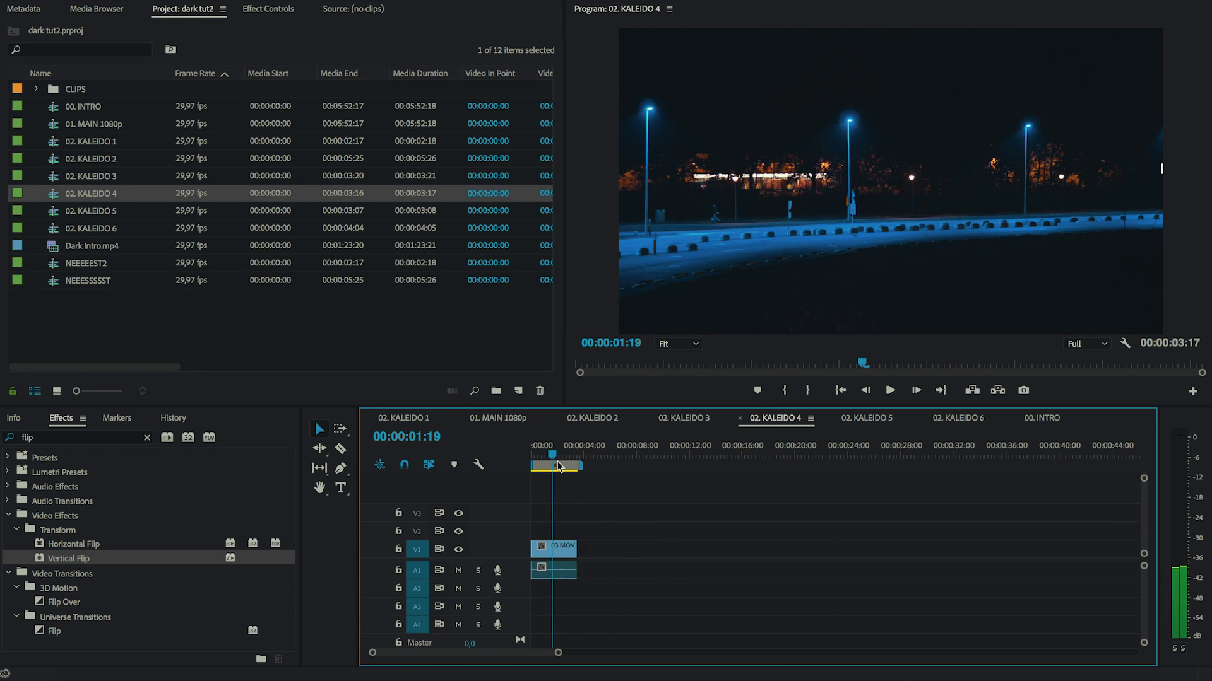
click(555, 556)
key(BackSpace)
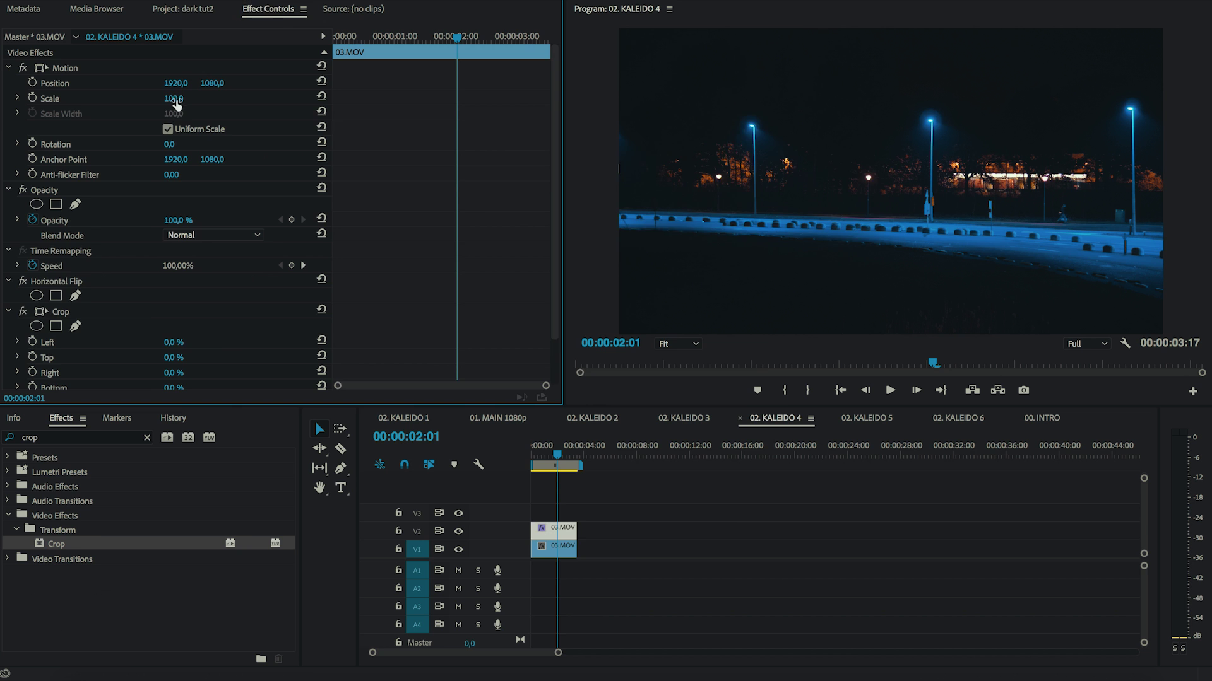
text(50)
key(Return)
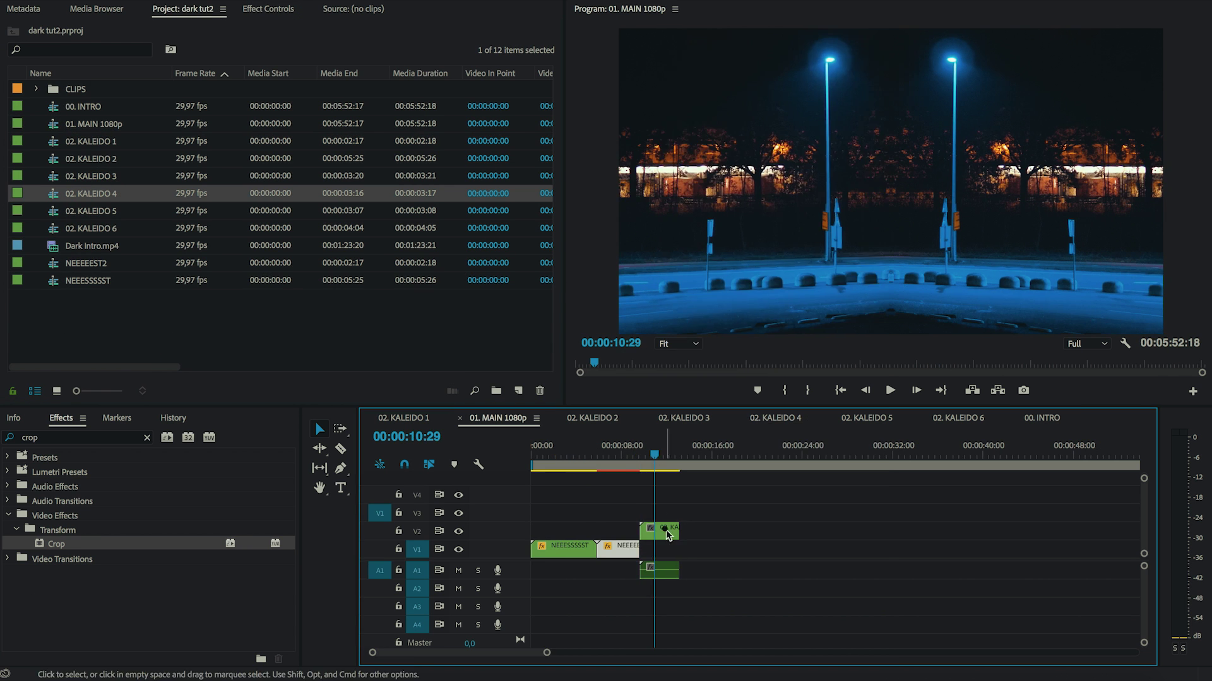
double_click(669, 535)
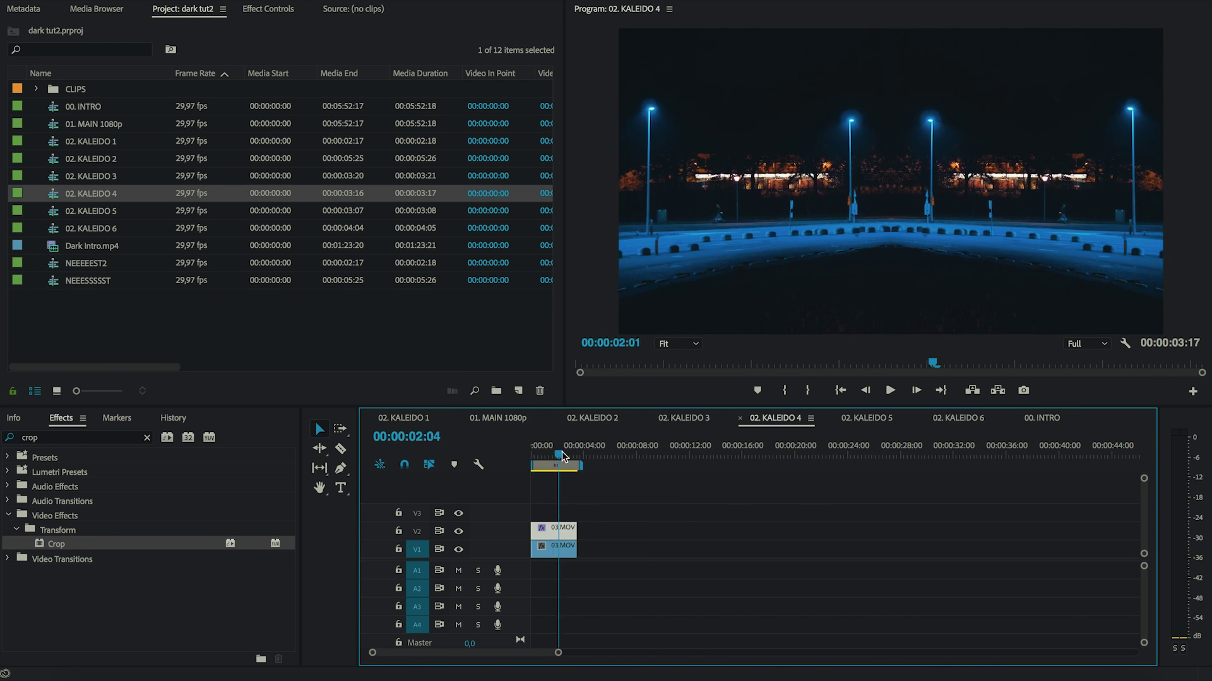
Lengthen the road clip and put KALEIDO 4 on V2 in MAIN with Horizontal Flip and 42% left crop
drag(579, 549, 638, 549)
double_click(75, 122)
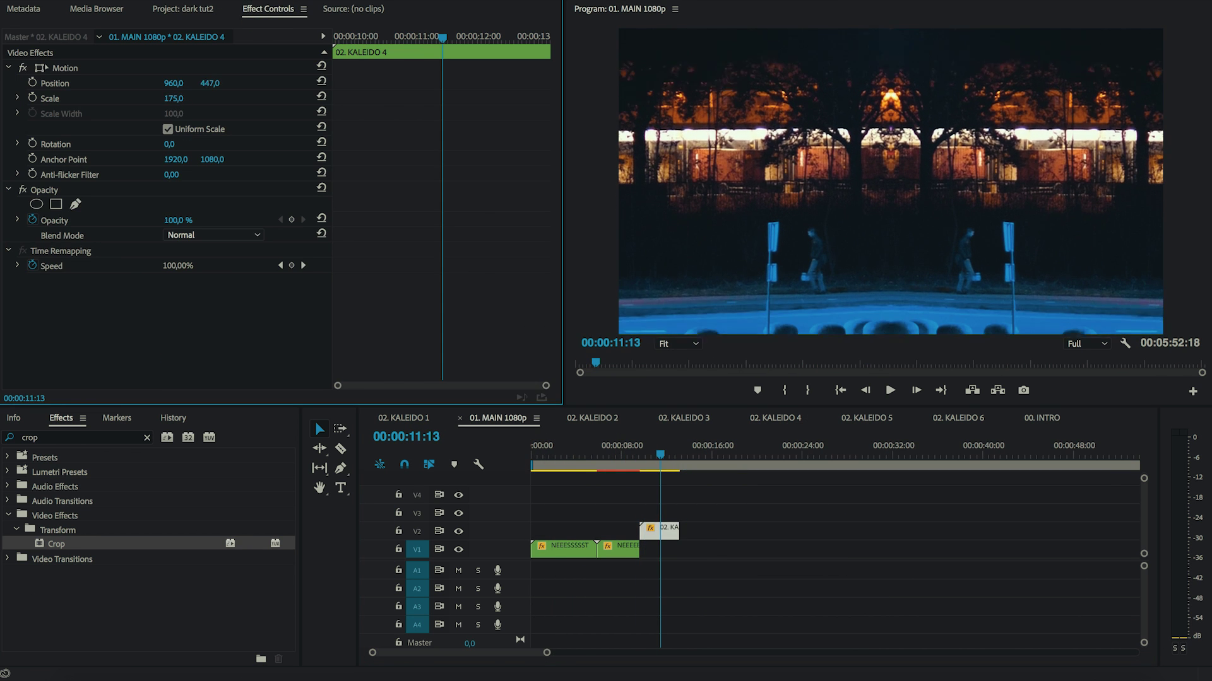
drag(659, 530, 660, 549)
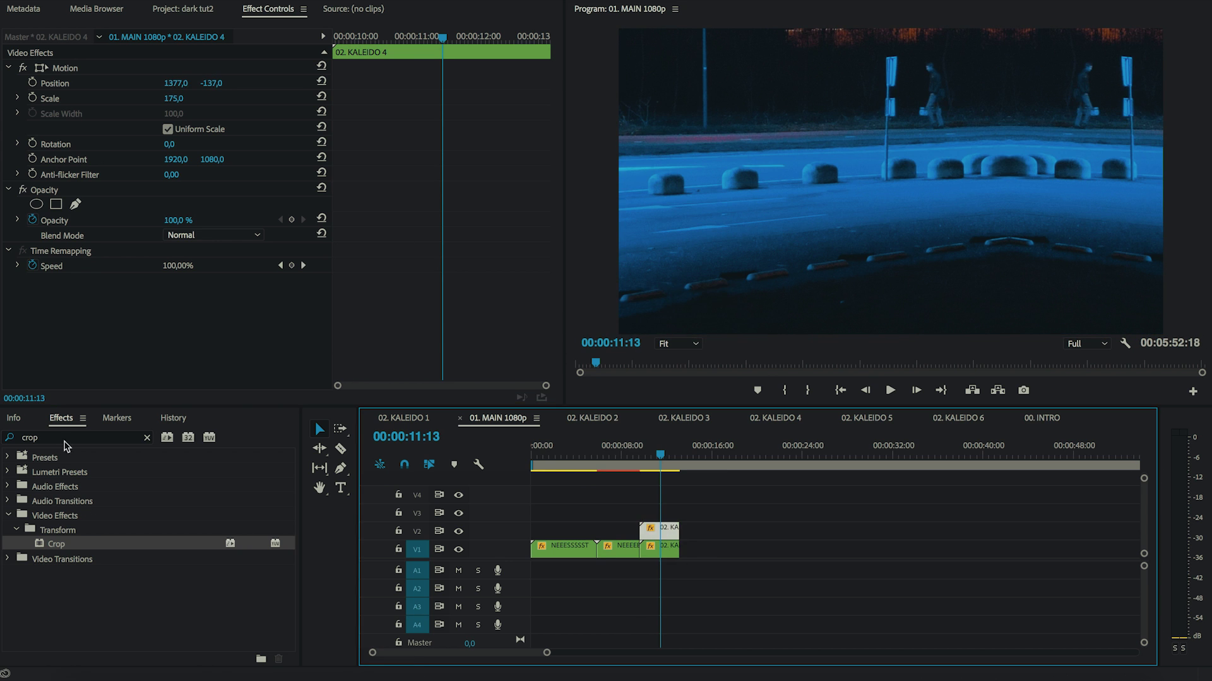
key(BackSpace)
key(super+z)
drag(660, 548, 659, 531)
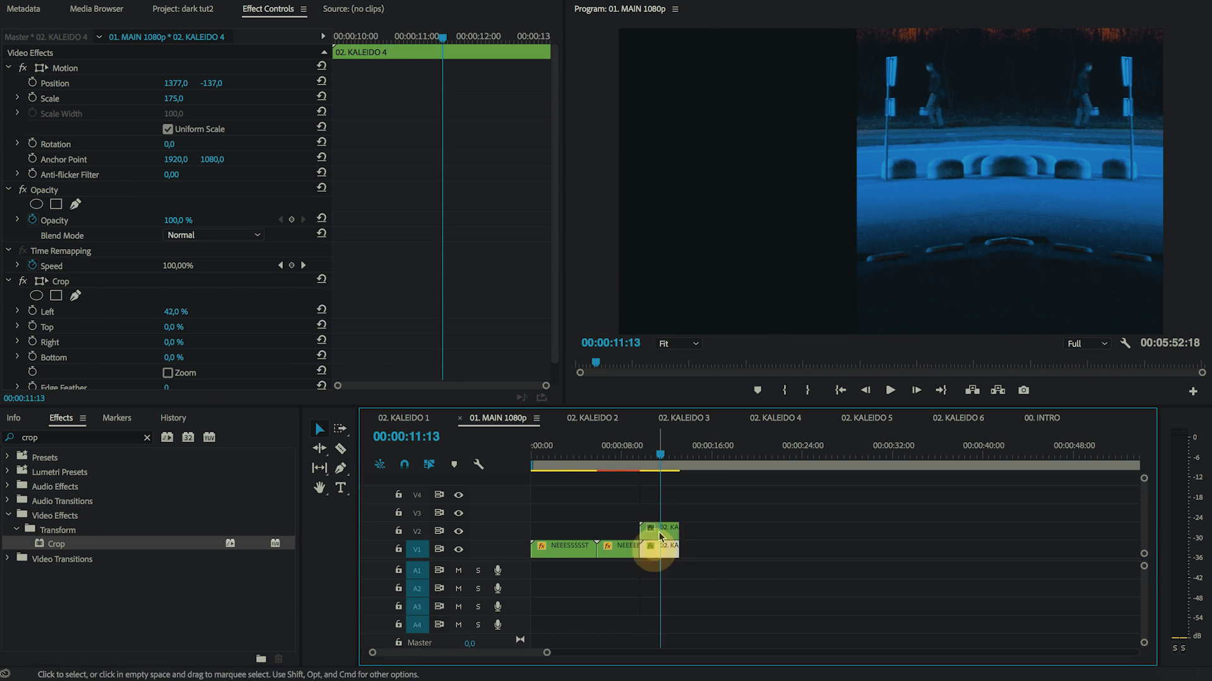
click(59, 540)
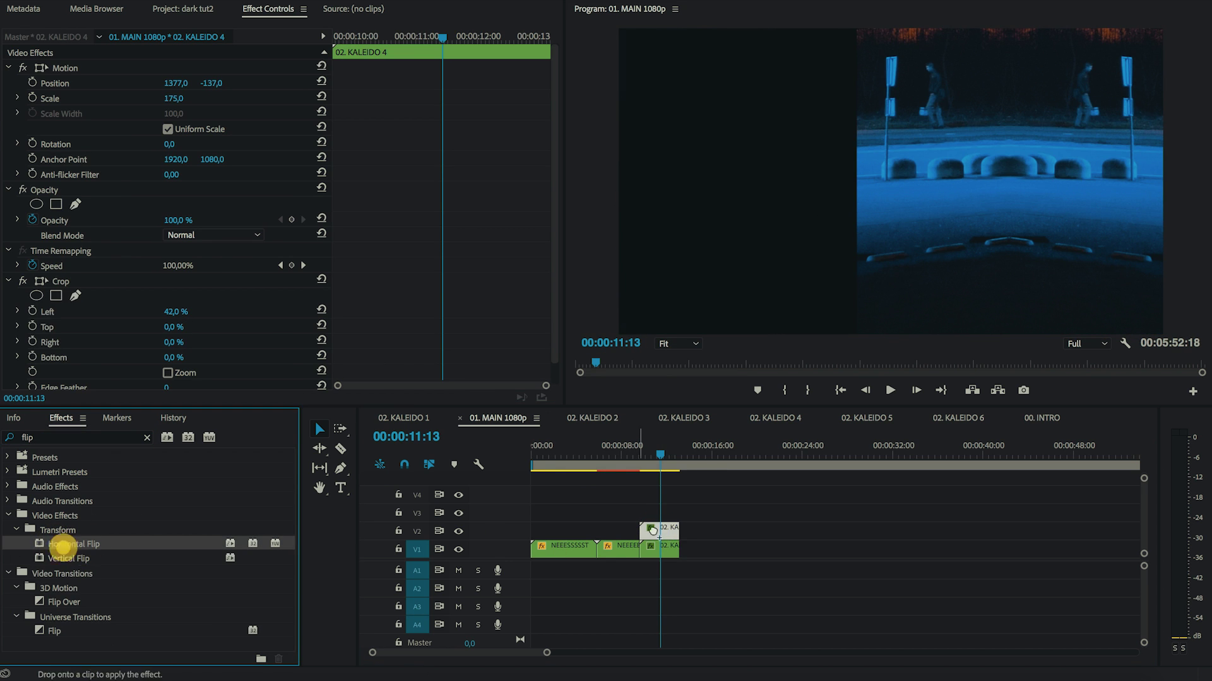
click(171, 310)
text(042)
key(Return)
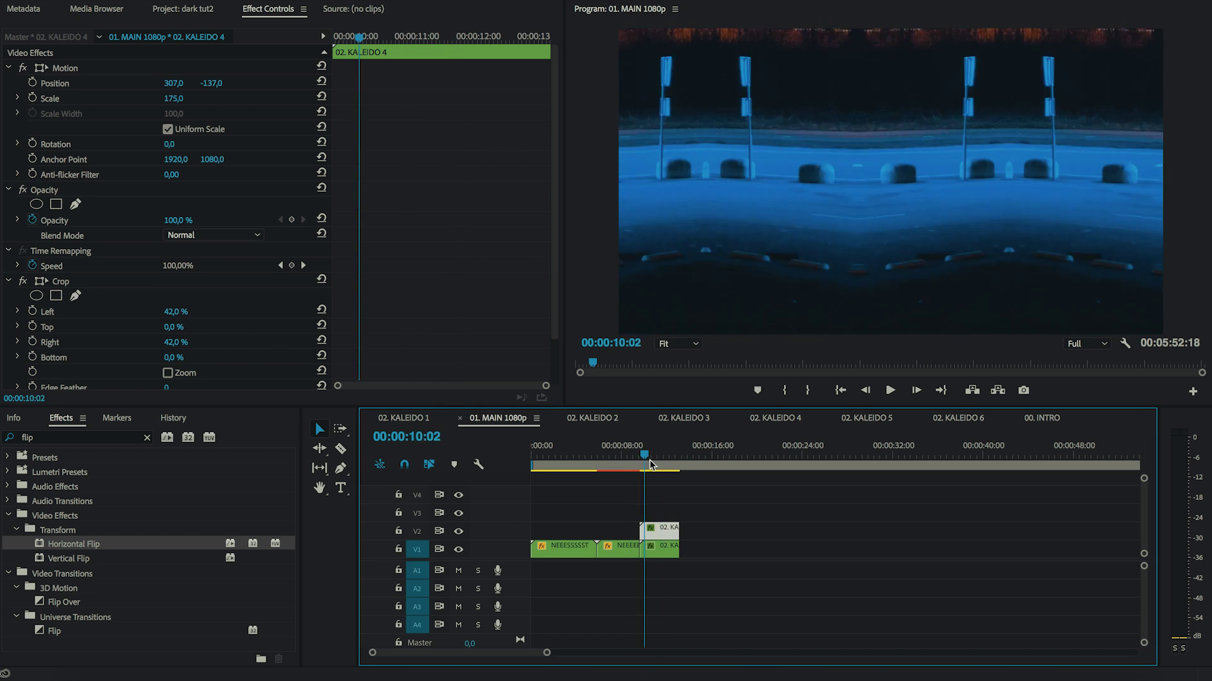
key(super+s)
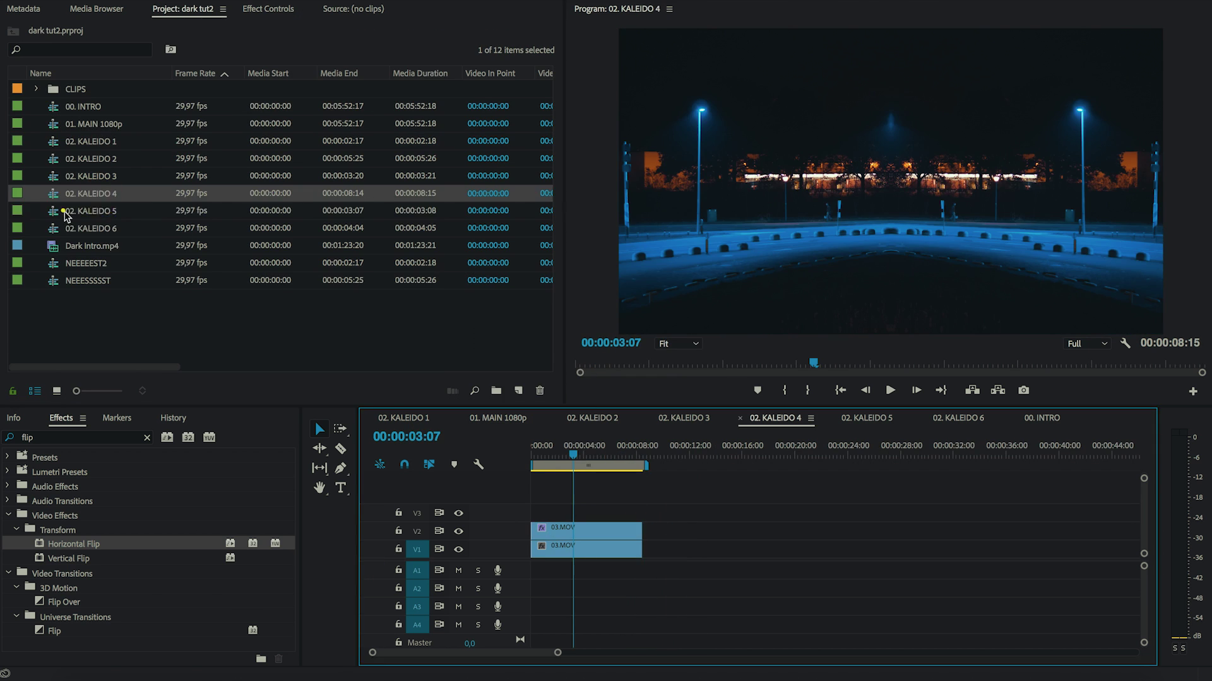
In 02. KALEIDO 5, delete the tunnel clip's audio and crop it into a mirror
double_click(82, 211)
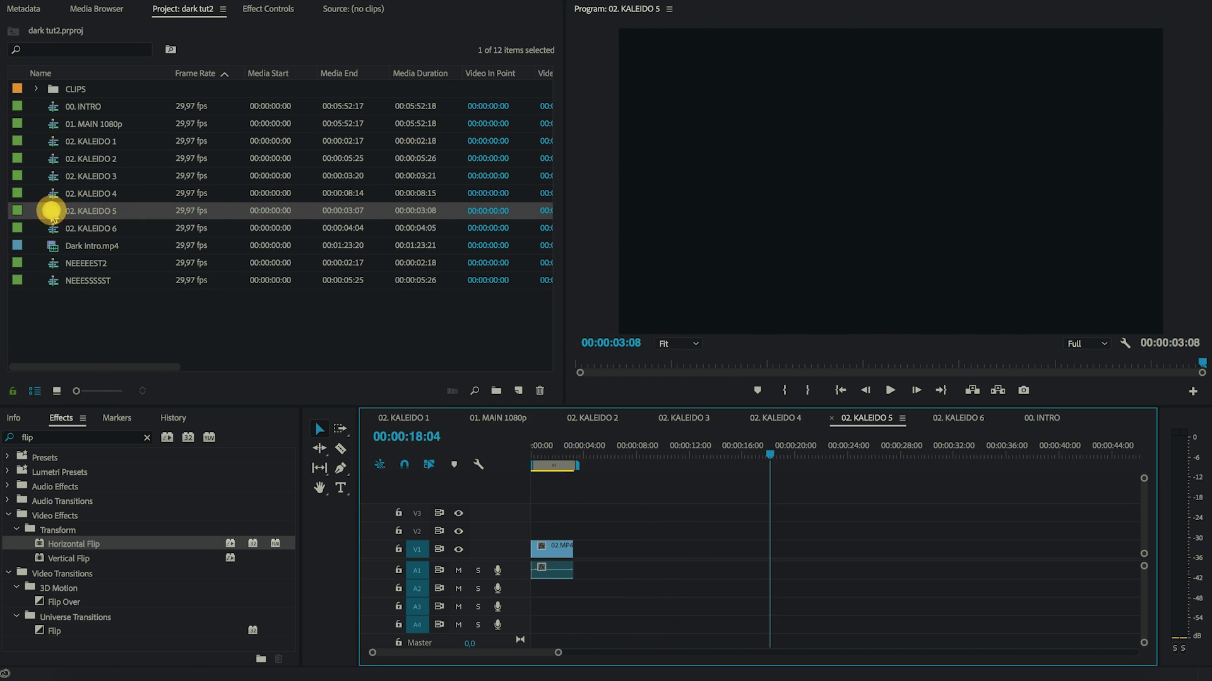
click(555, 549)
key(BackSpace)
text(crop)
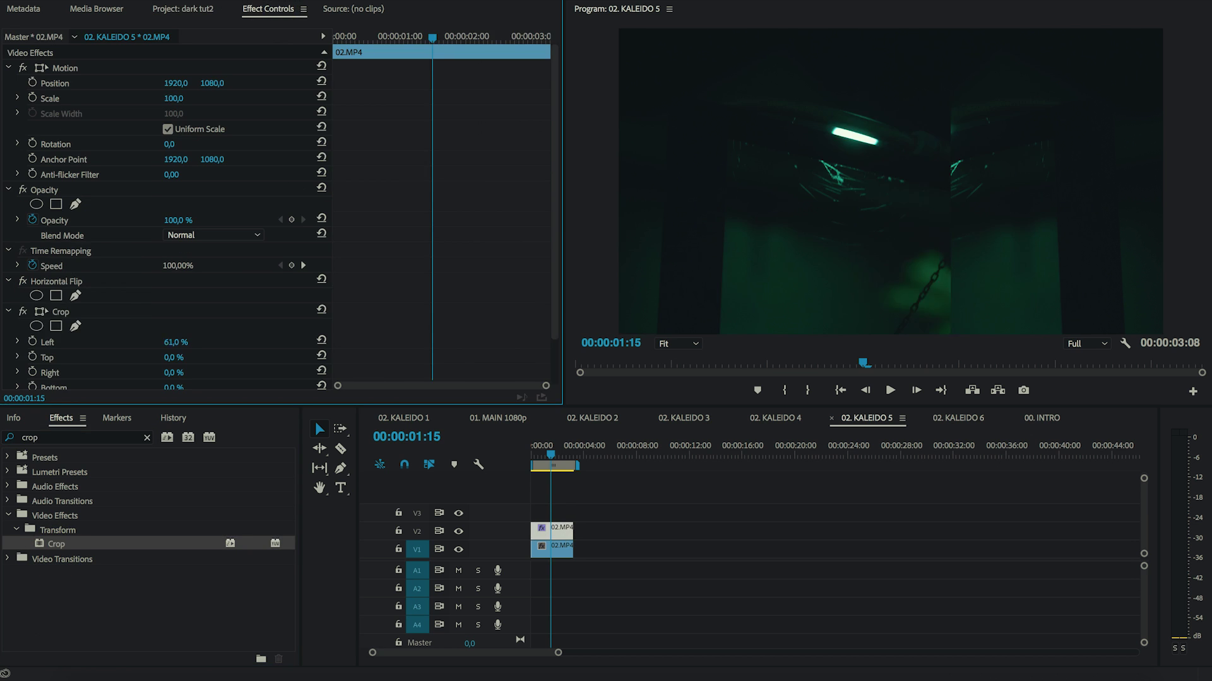
drag(550, 454, 580, 466)
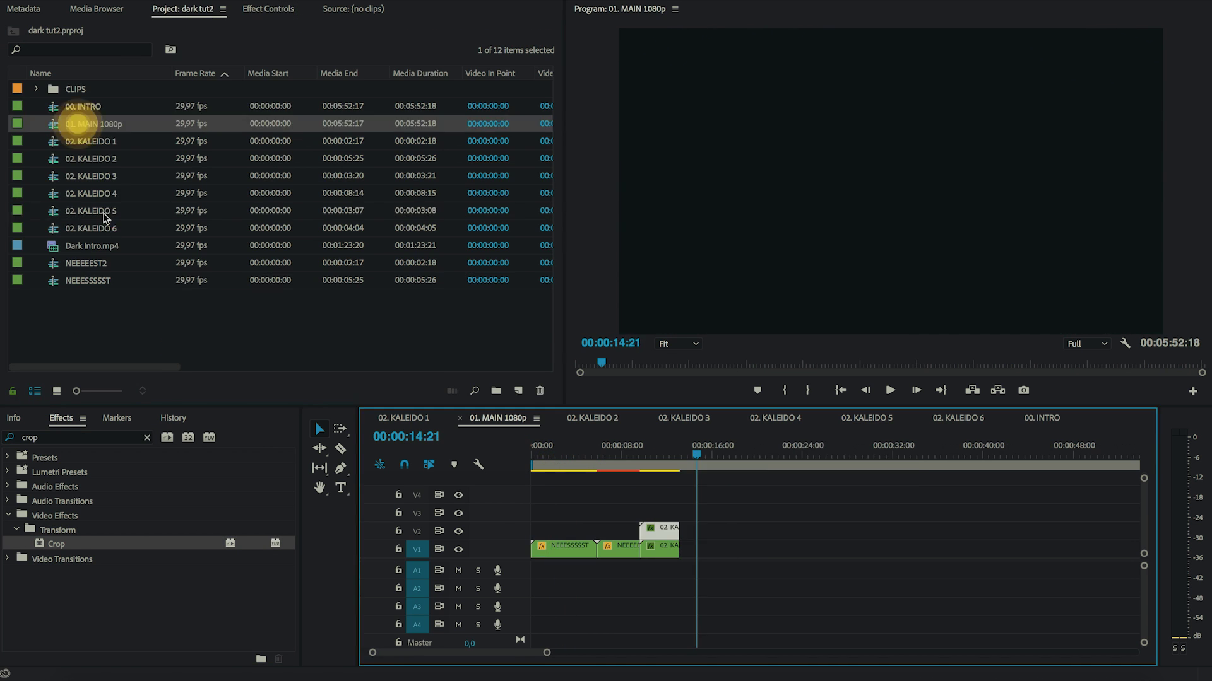
Add KALEIDO 5 to the main timeline at scale 50 and tint it blue with Color Balance
drag(82, 122, 749, 235)
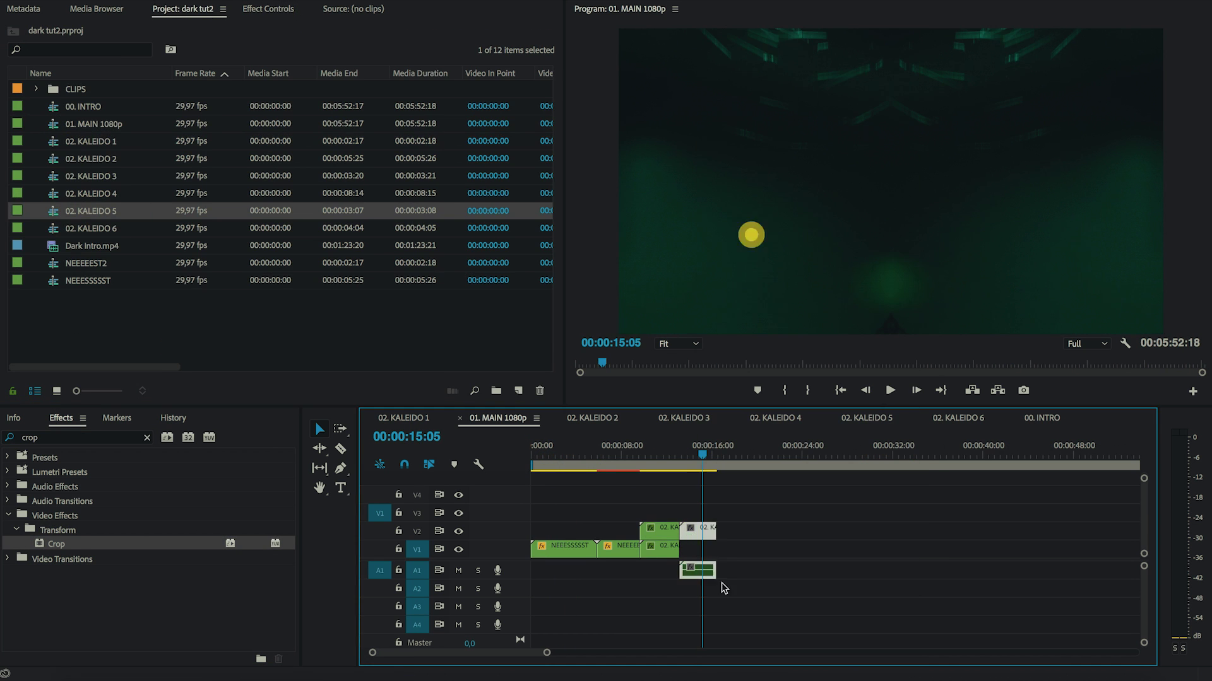
text(50)
key(Return)
key(super+s)
text(color)
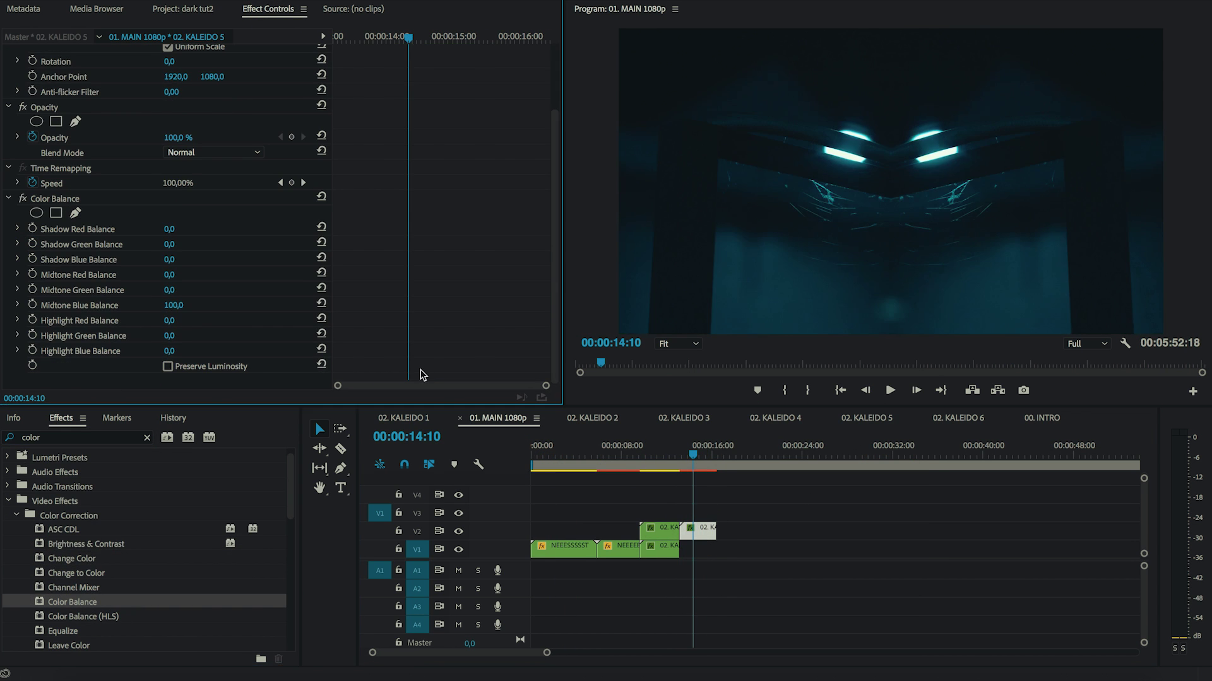
click(554, 456)
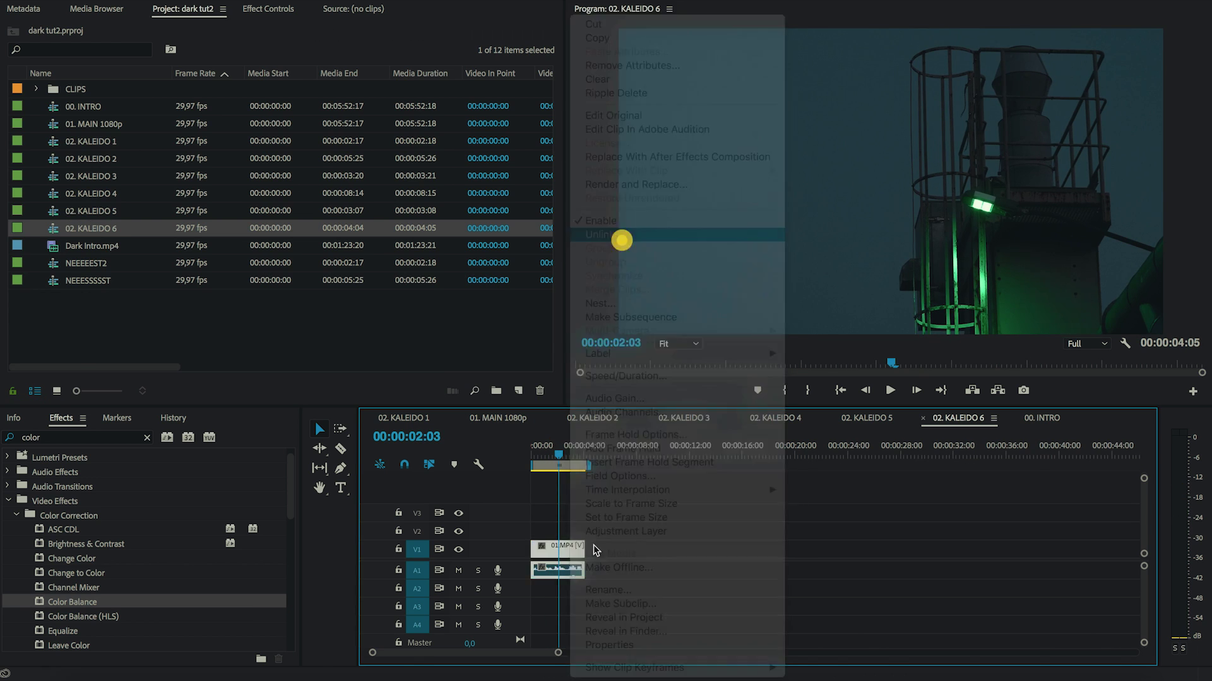
Add Horizontal Flip to the upper tower clip, undoing stray edits, and save the project
key(super+z)
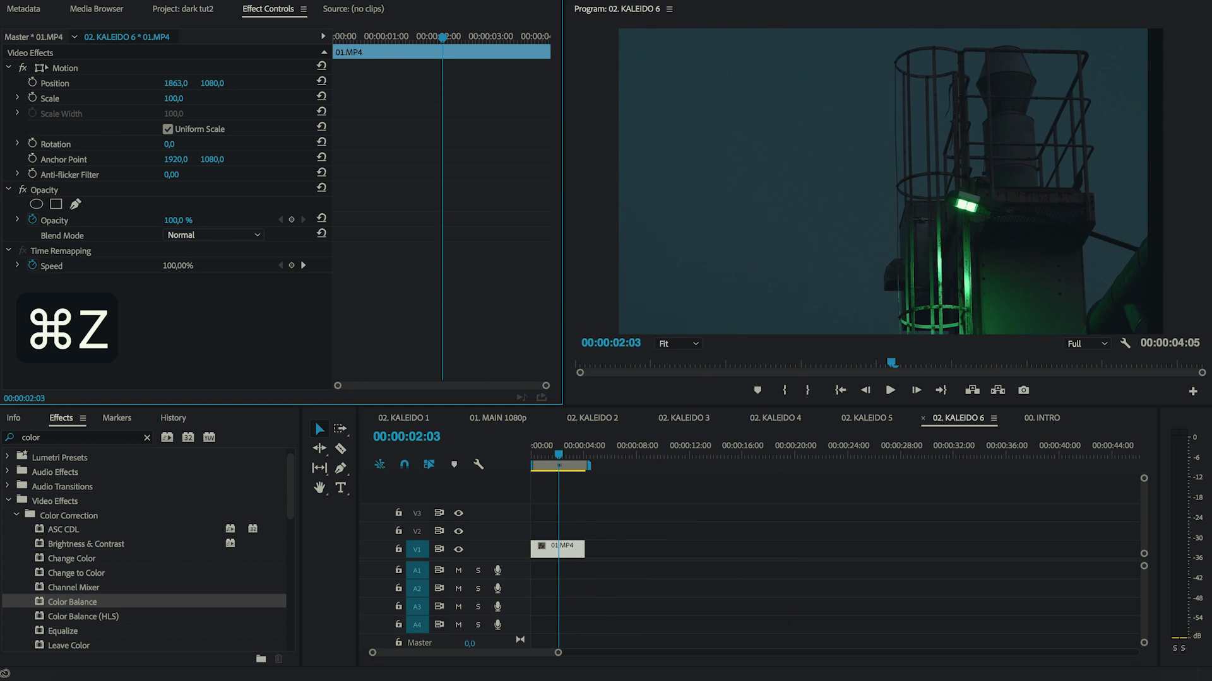
text(flip)
drag(60, 544, 576, 532)
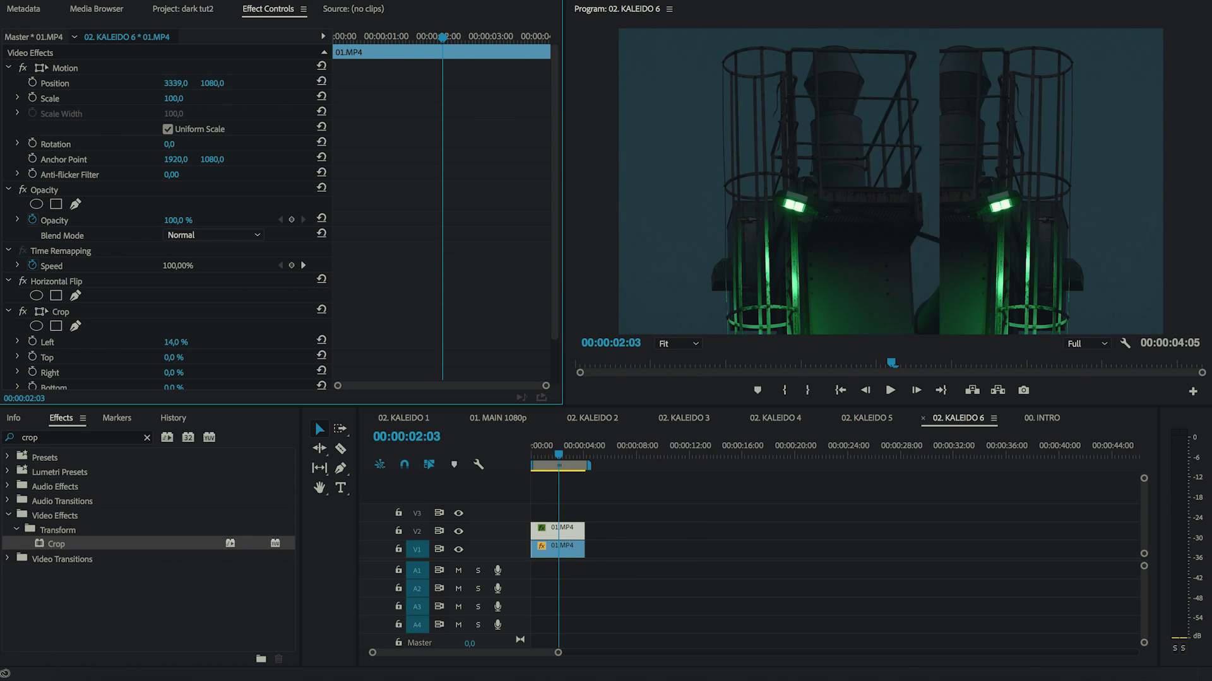
key(super+z)
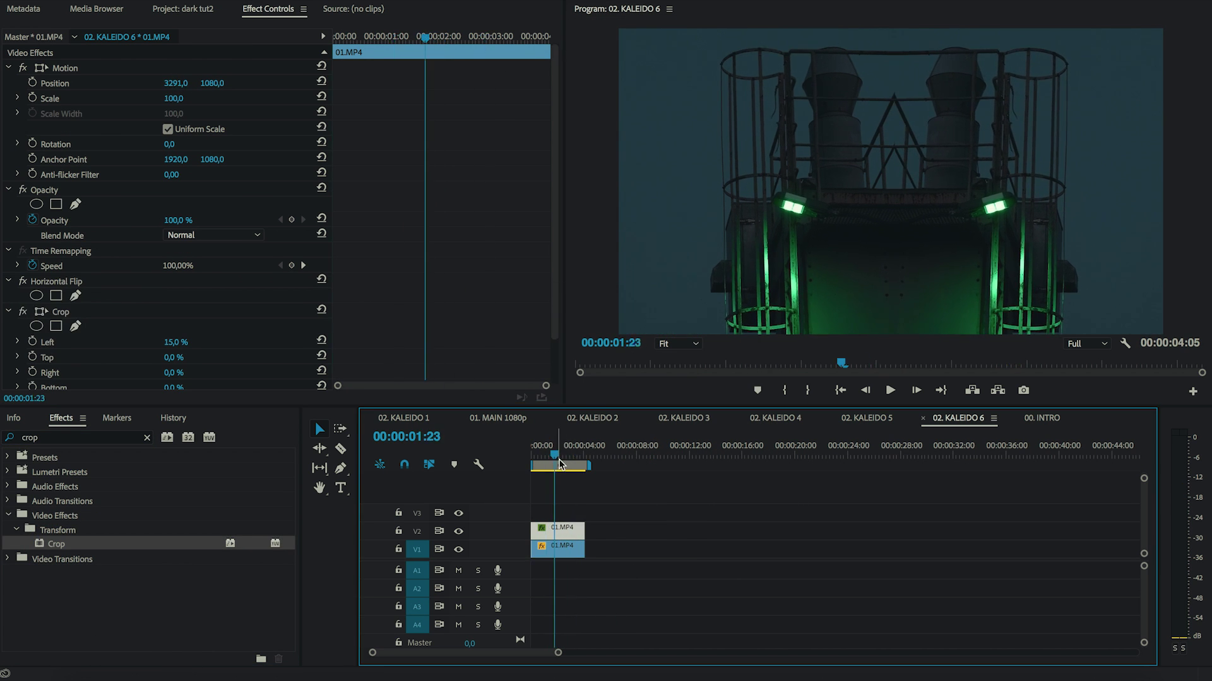
text(color)
key(super+s)
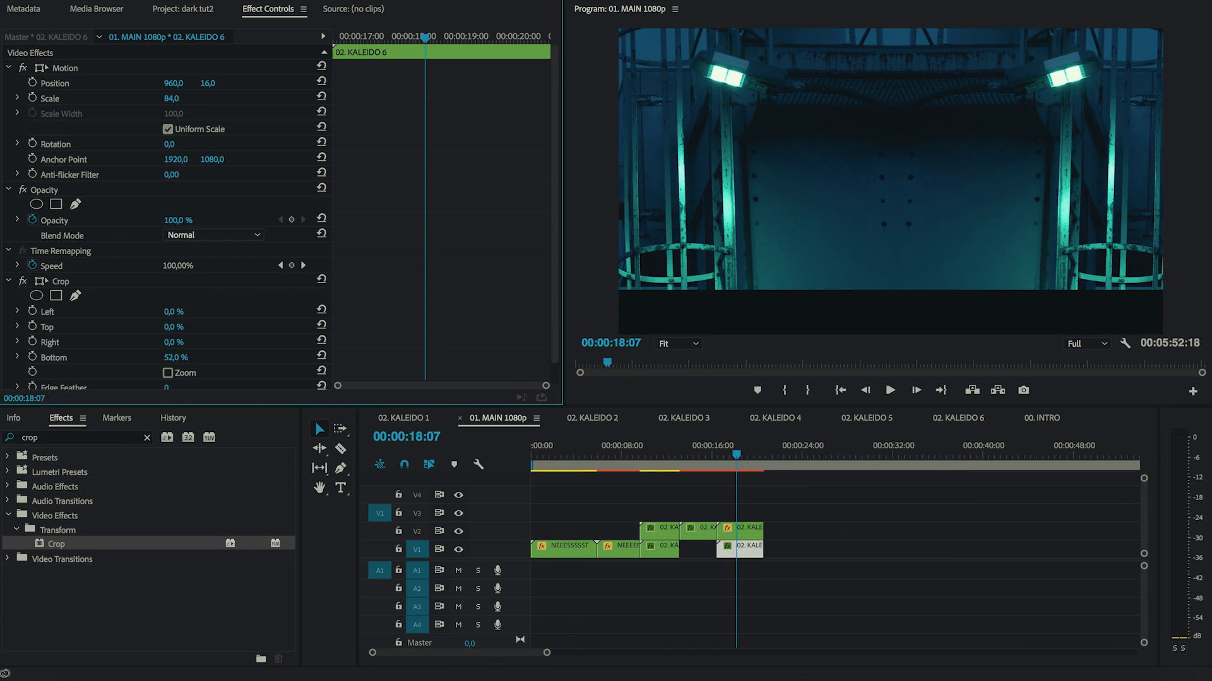
key(super+z)
text(flip)
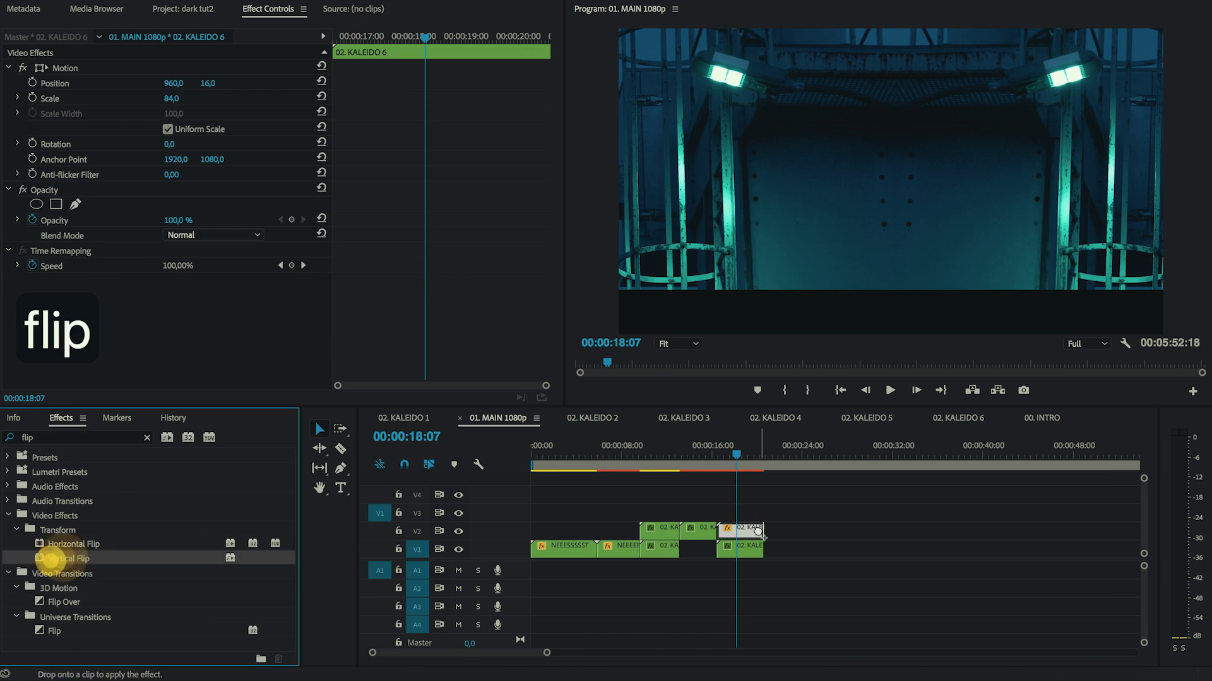
key(super+z)
key(super+s)
Crop the reflected tower copy 9% from the top and preview the main sequence
text(crop)
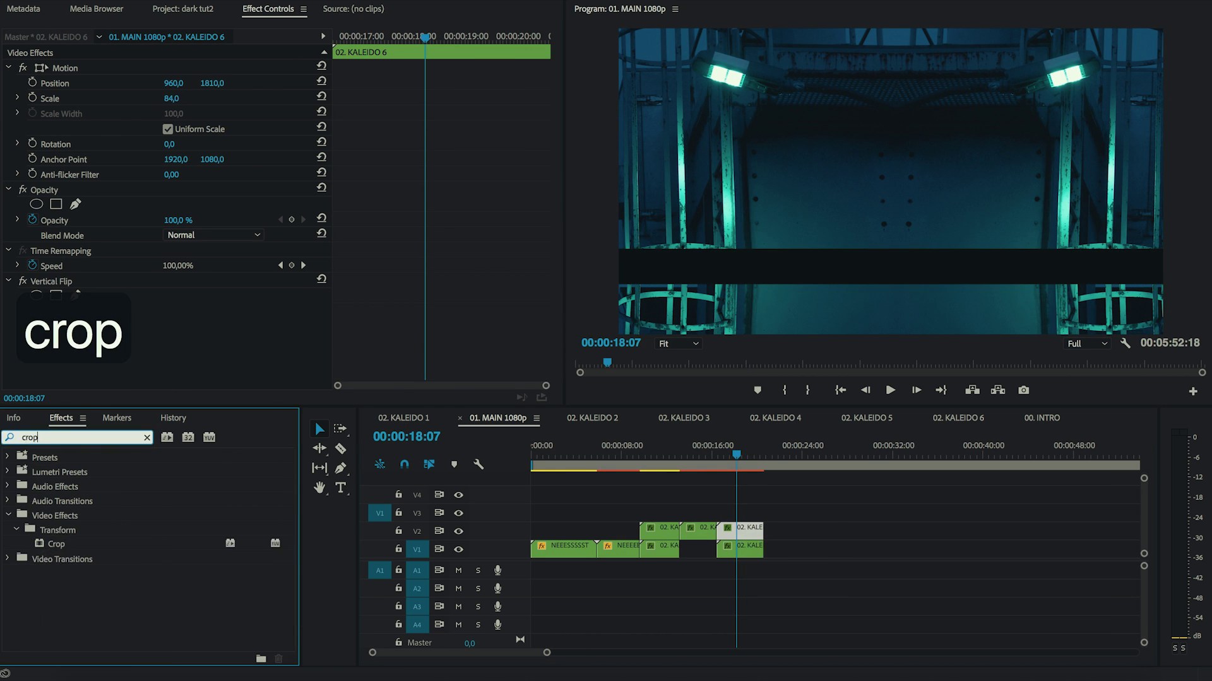
text(9)
key(Return)
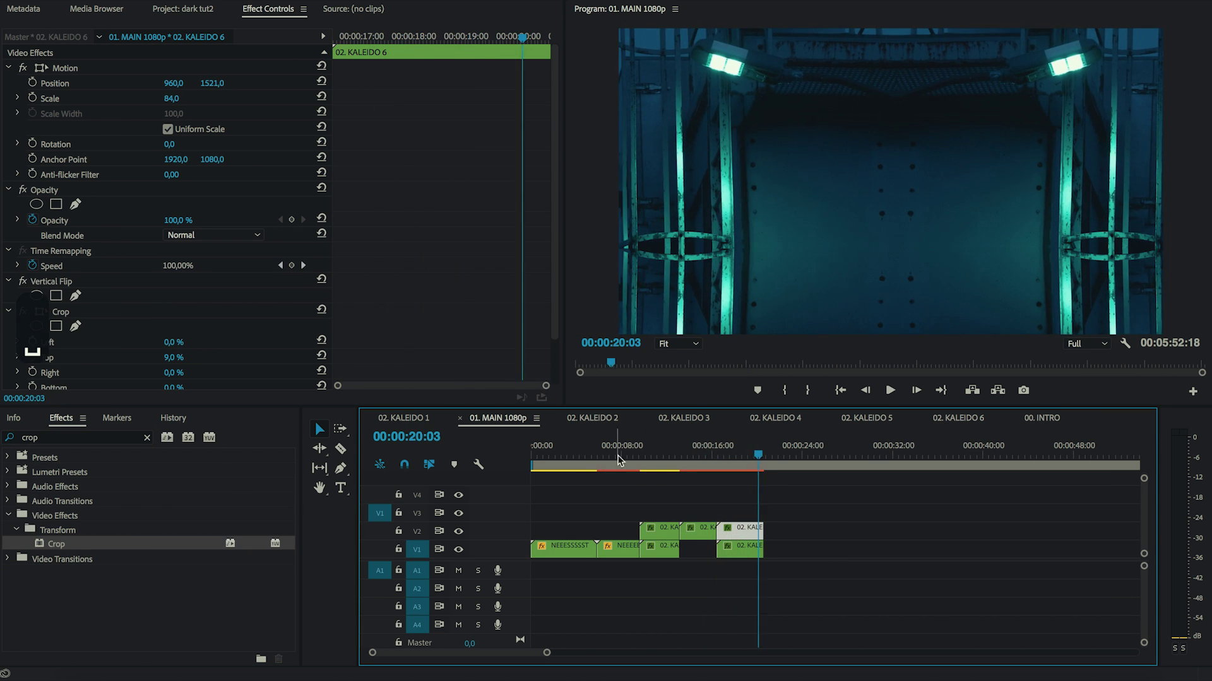
click(584, 470)
key(space)
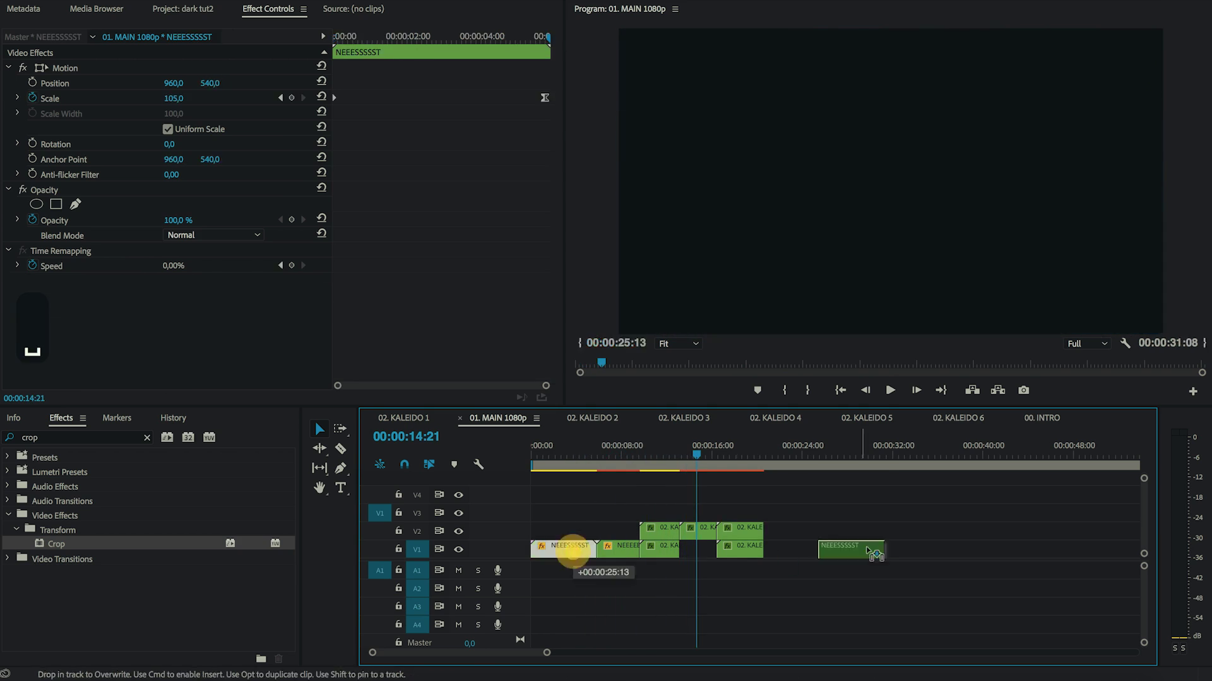
click(658, 529)
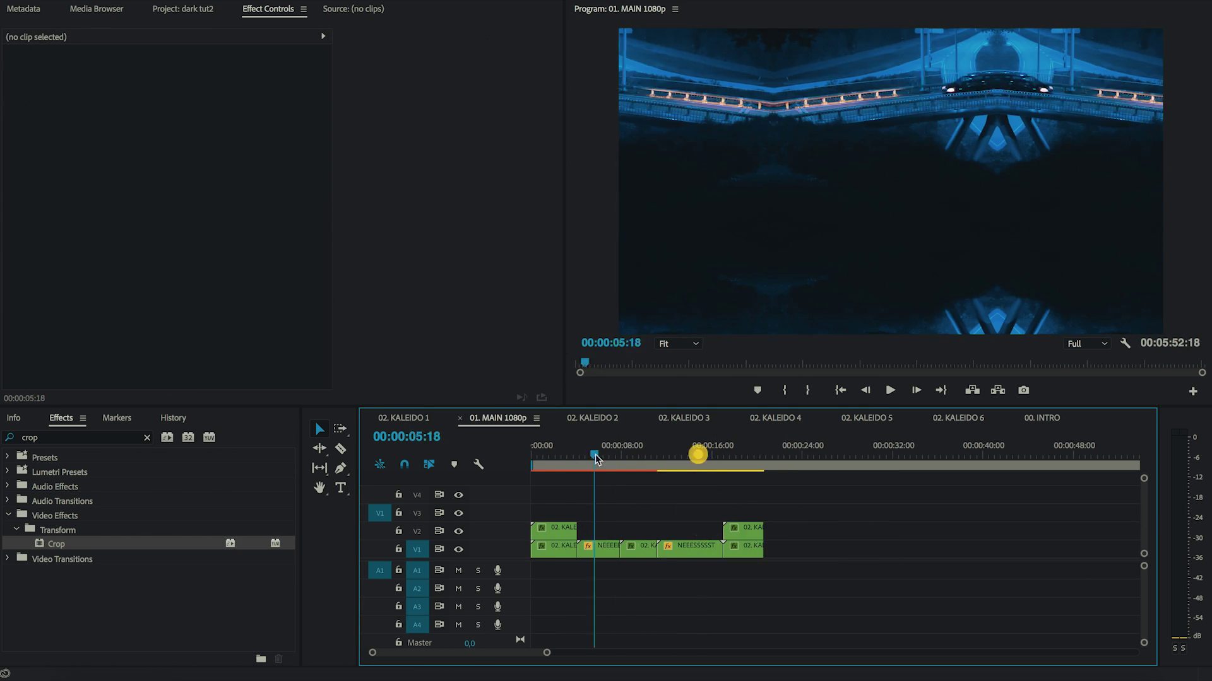